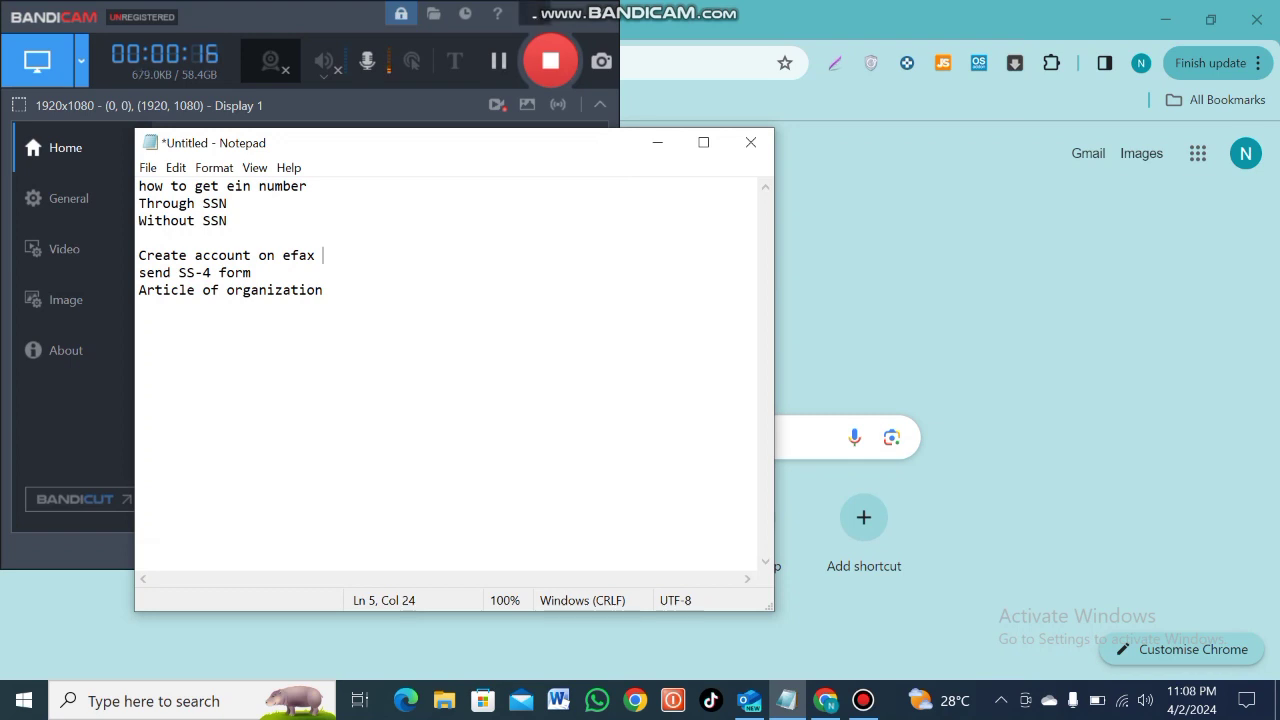
Add 'SS-4 form' on the empty fourth line of the Notepad notes, and open a new Chrome tab
left_click(534, 14)
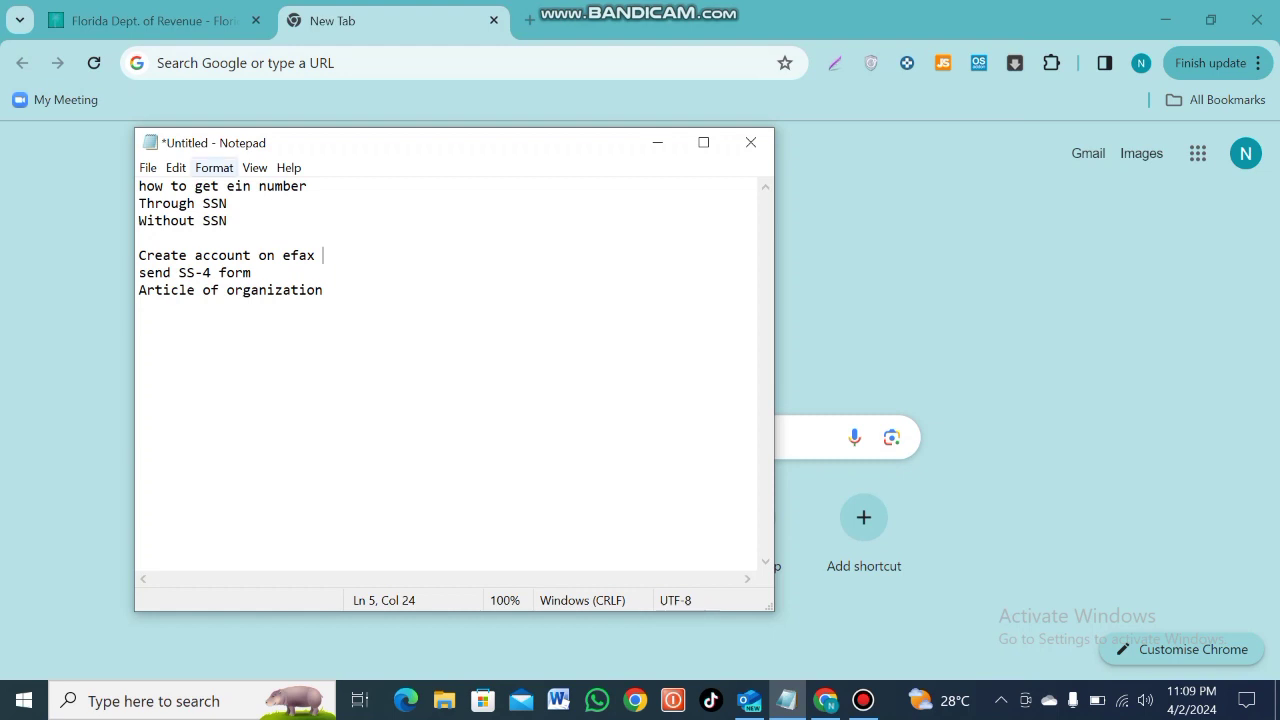
left_click(141, 238)
type("SS-4 form")
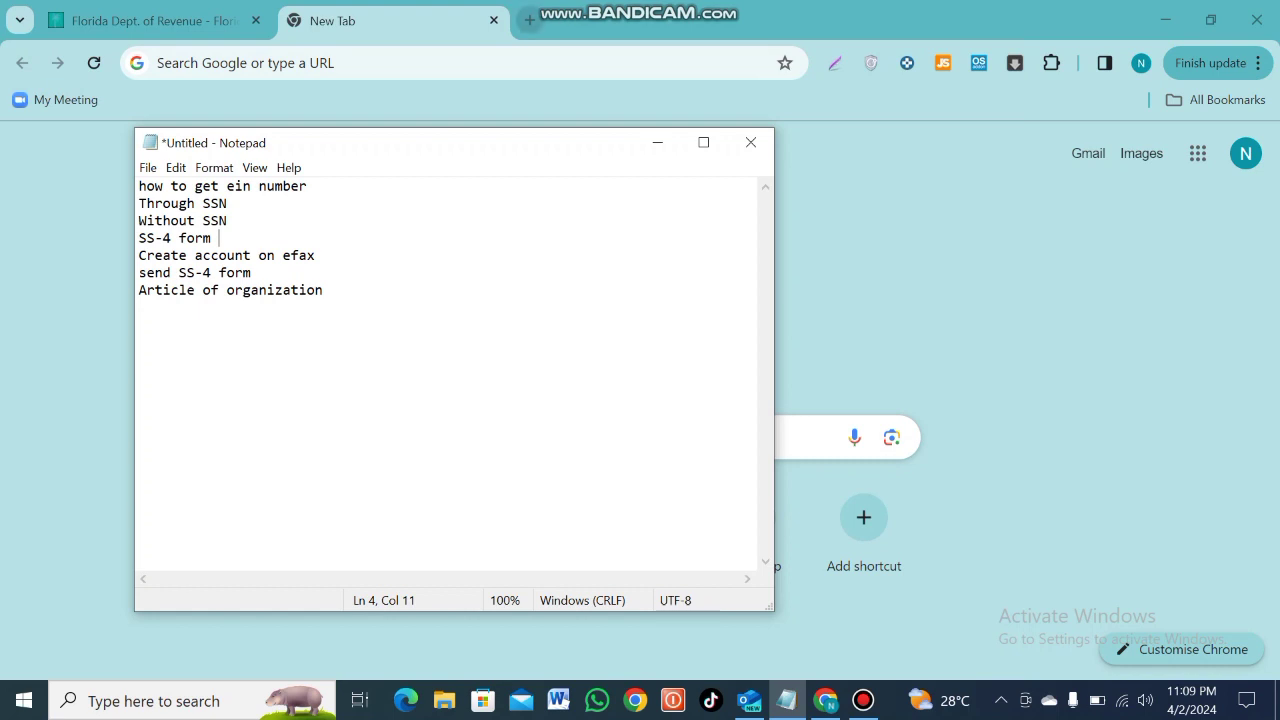
left_click(530, 20)
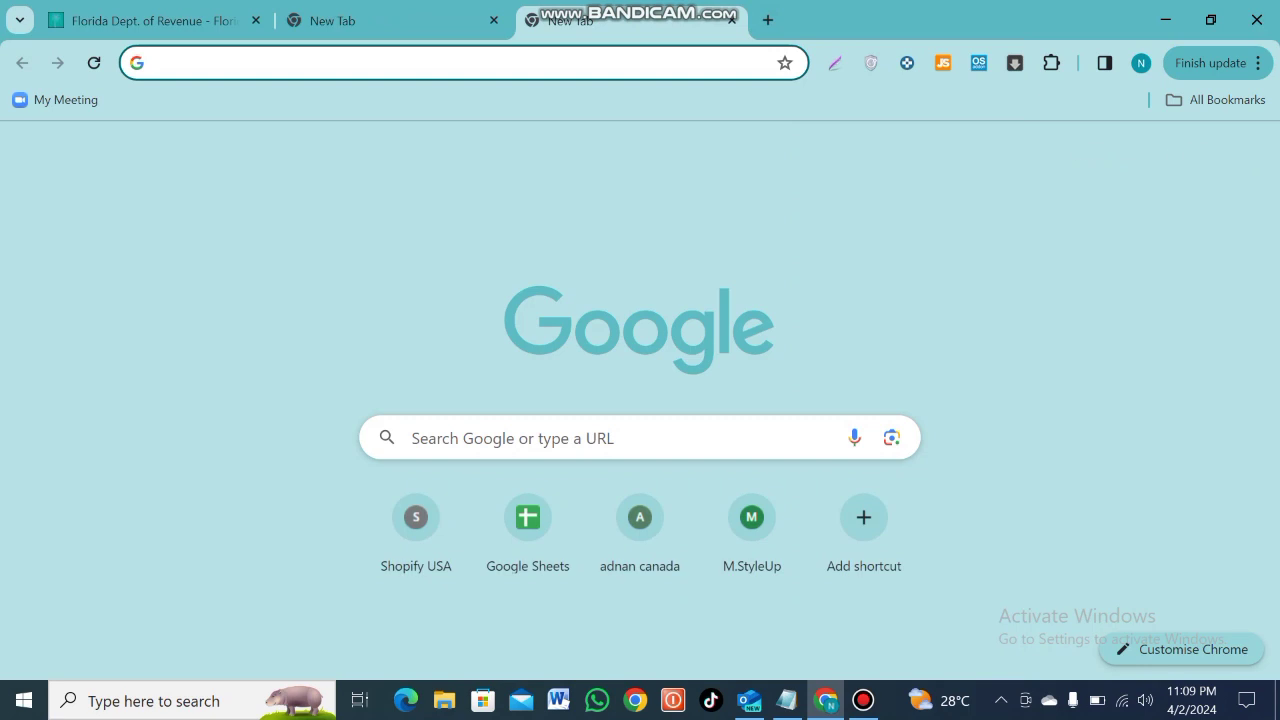
Search Google for 'ss4' to find the SS-4 form
left_click(630, 437)
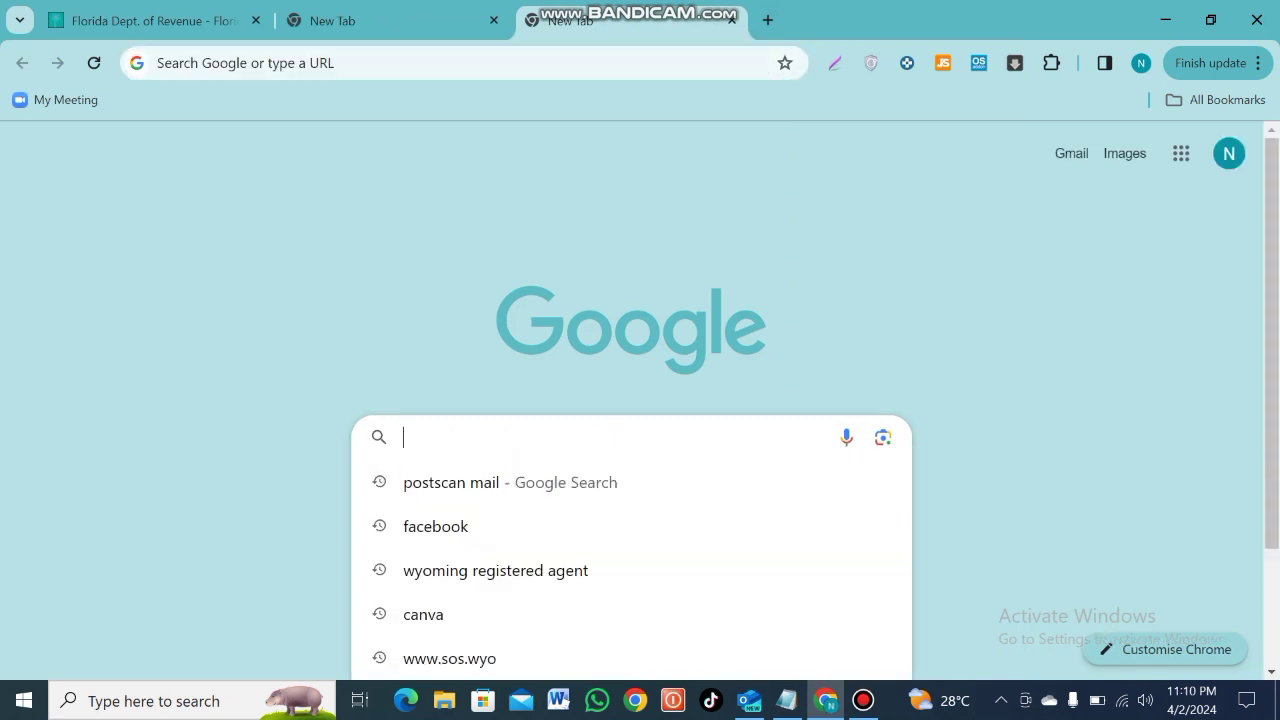
type("irs")
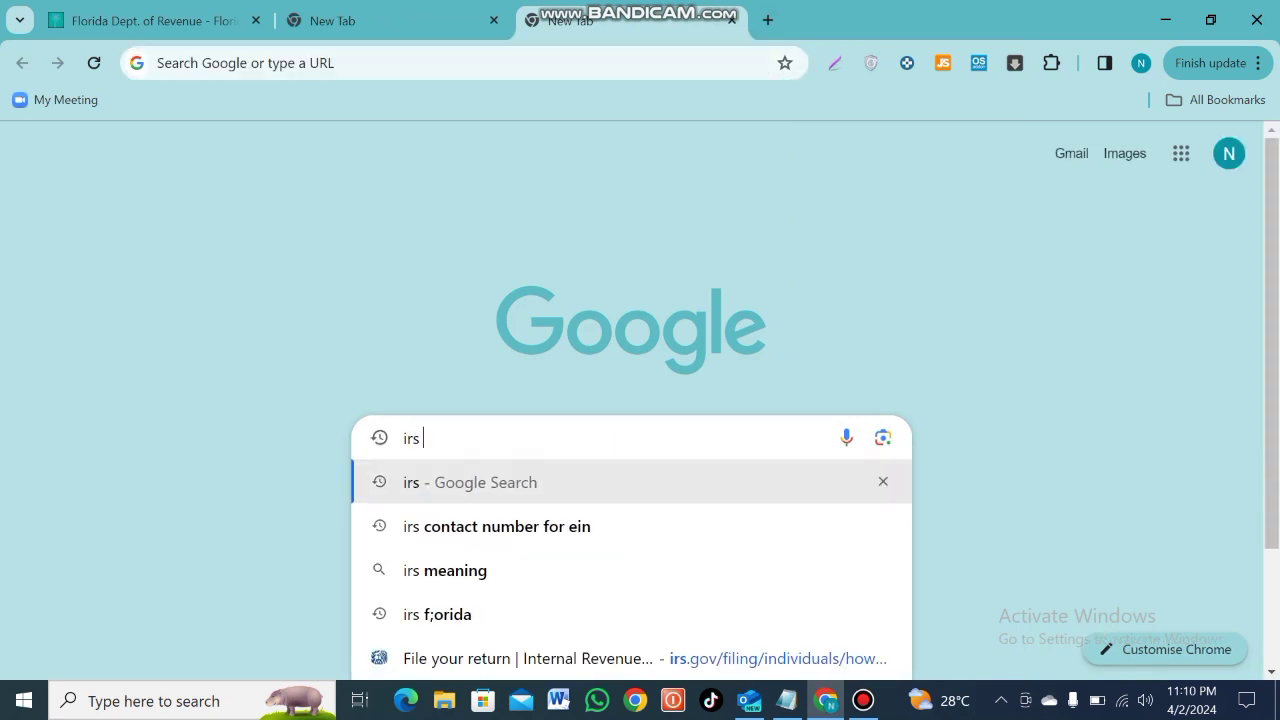
key("BackSpace")
key("BackSpace")
key("BackSpace")
type("ss4 form")
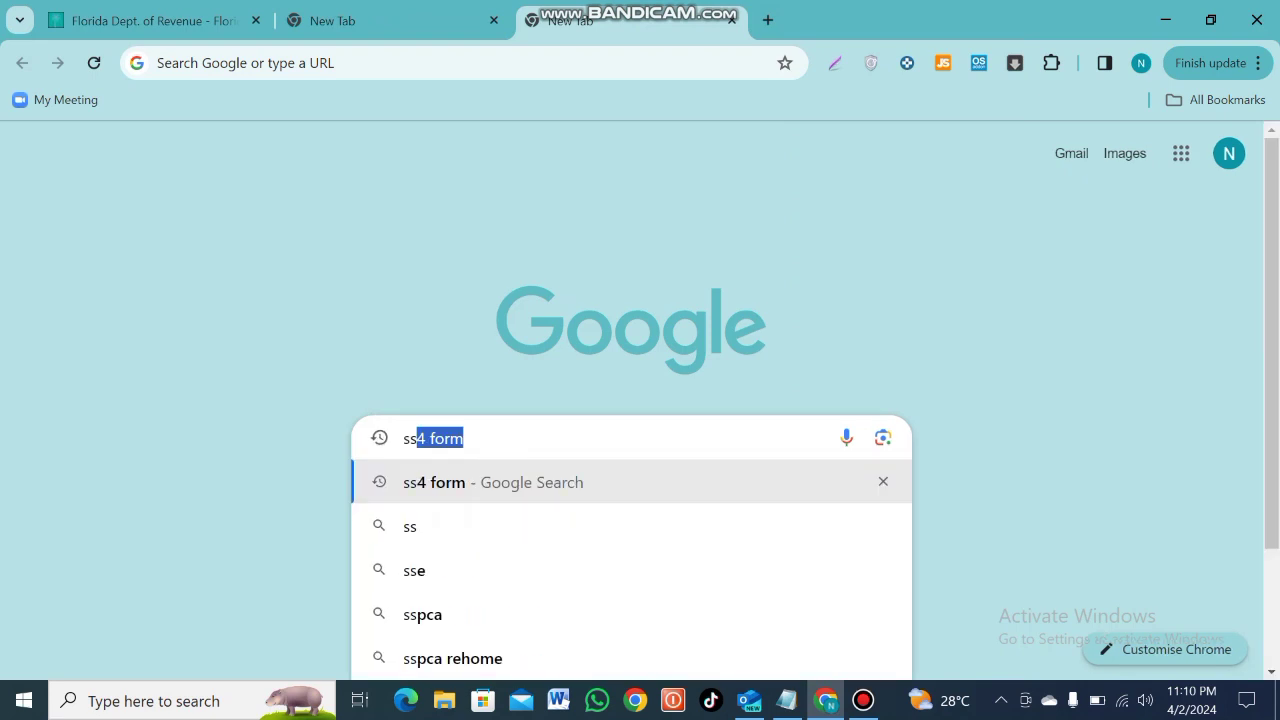
key("Return")
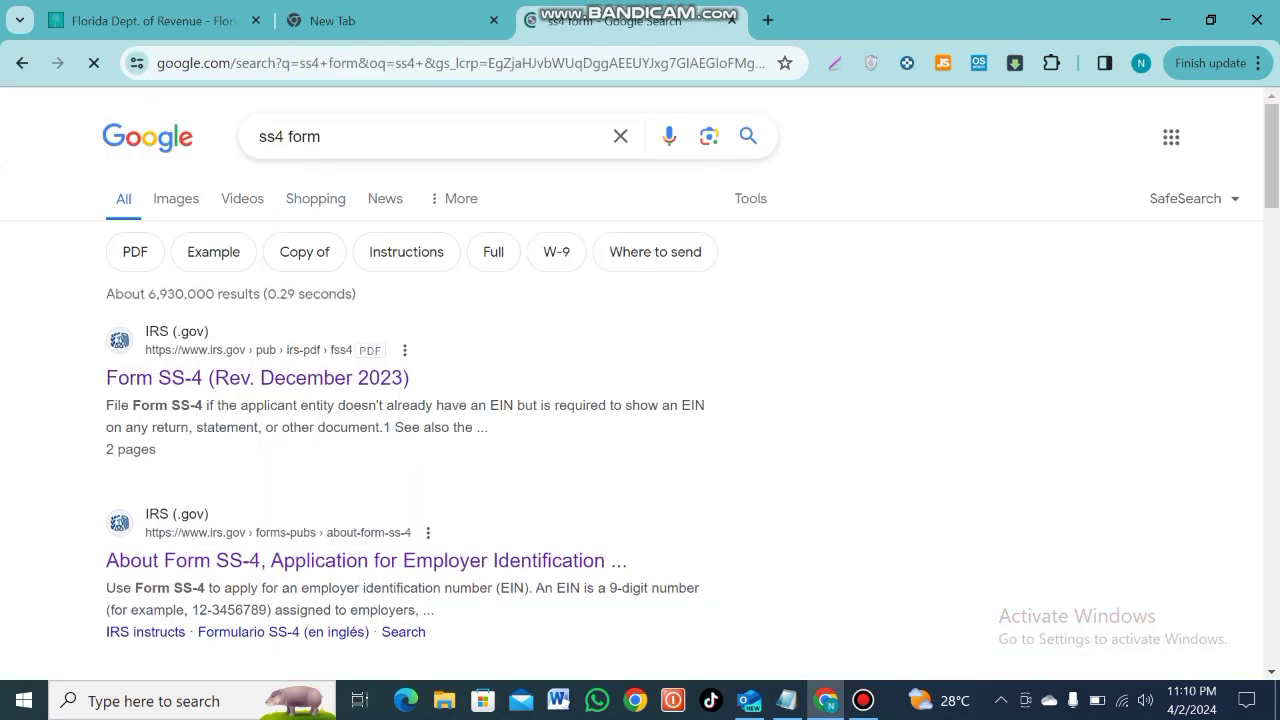
Open the irs.gov About Form SS-4 page and its Form SS-4 PDF
left_click(366, 560)
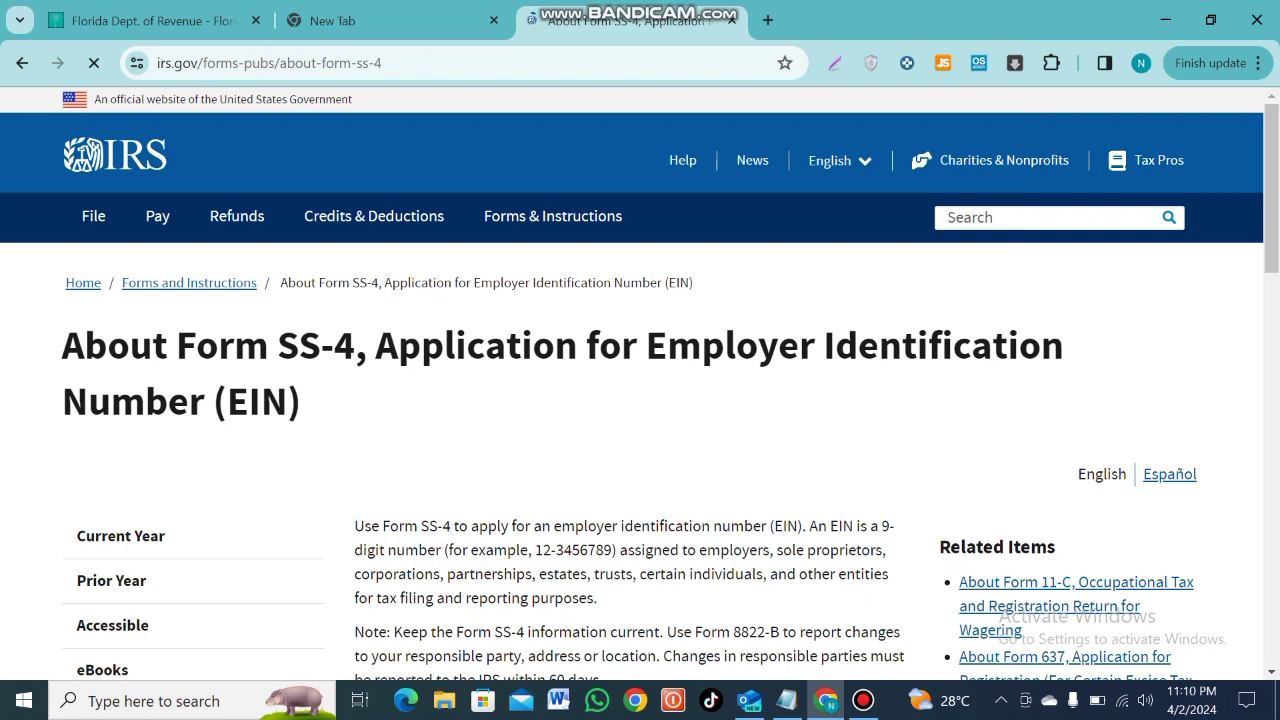
scroll(640, 400, "down", 2)
scroll(640, 400, "down", 2)
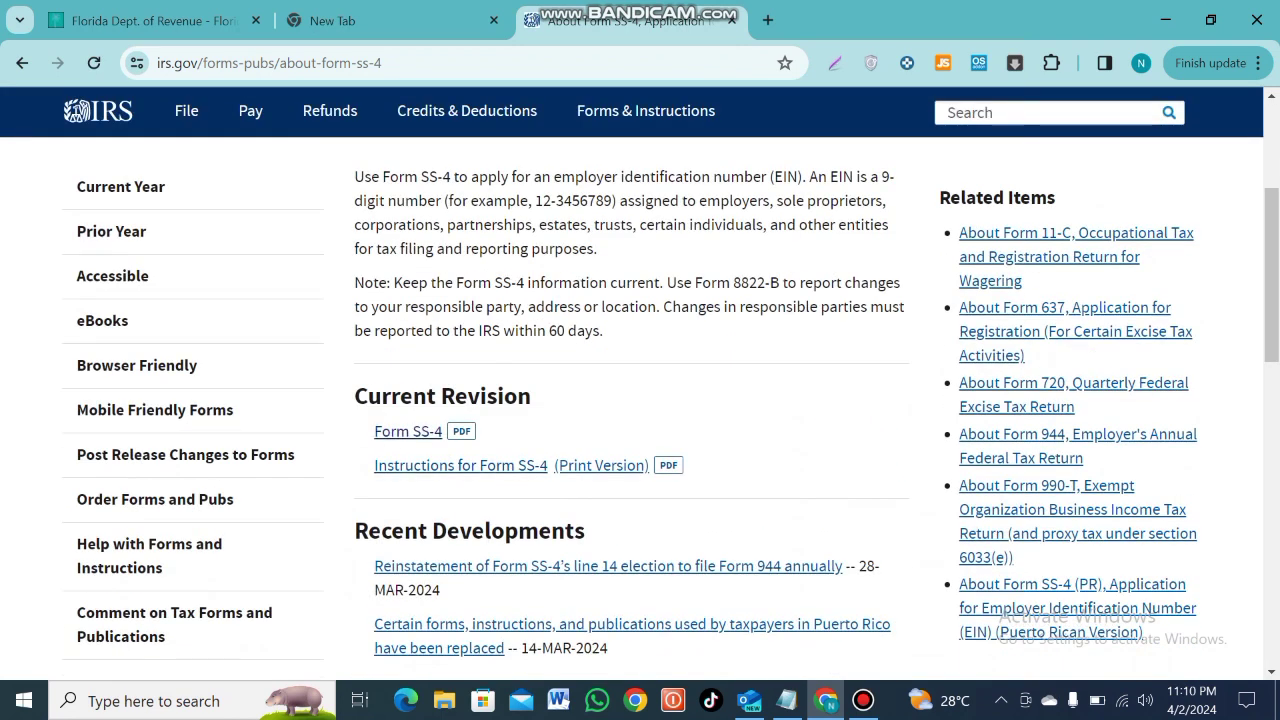
left_click(408, 431)
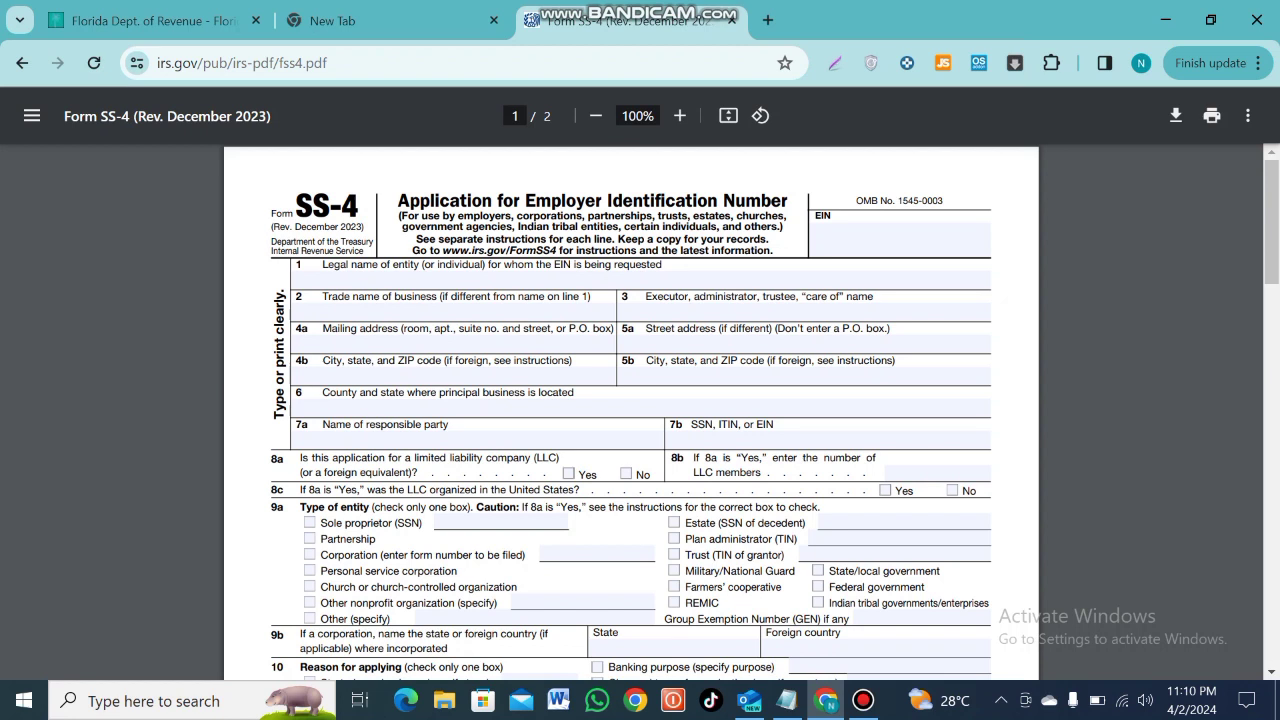
Enter 'MD LLC' as the line 1 legal name, then start a 'postscan' search in a new tab
left_click(296, 281)
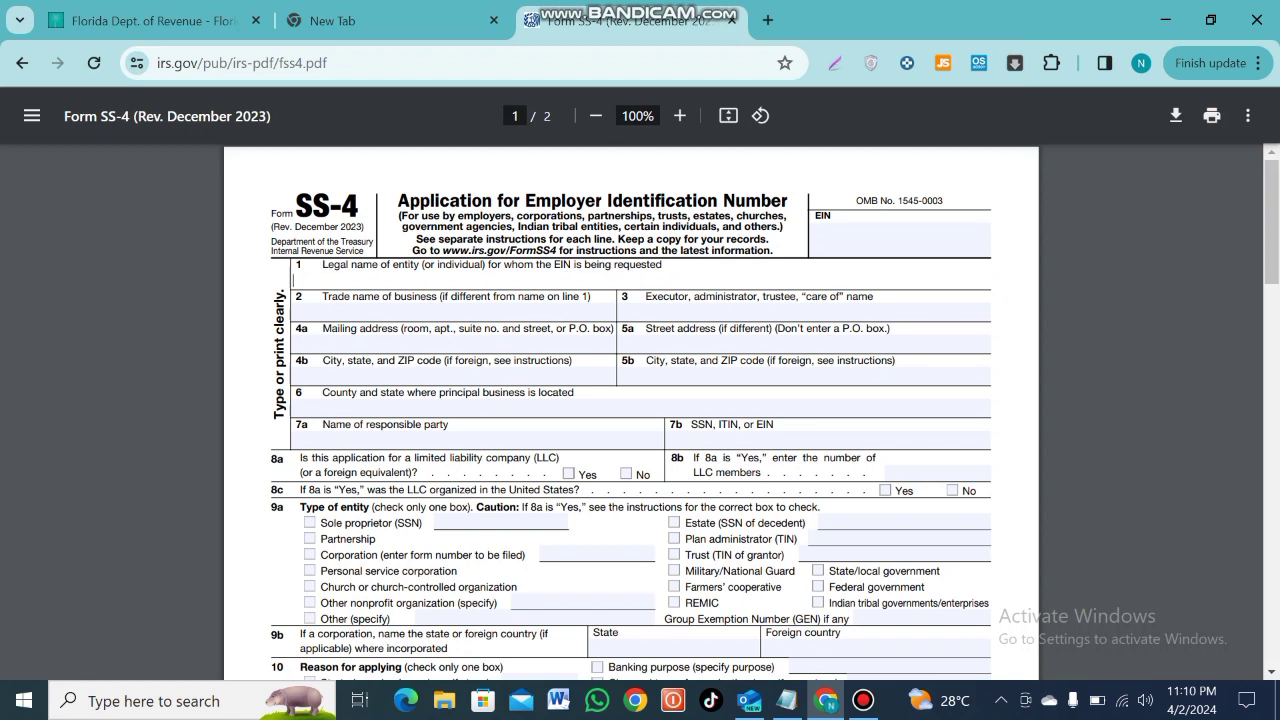
type("MD")
key("BackSpace")
key("BackSpace")
type("MD LLC")
left_click(400, 344)
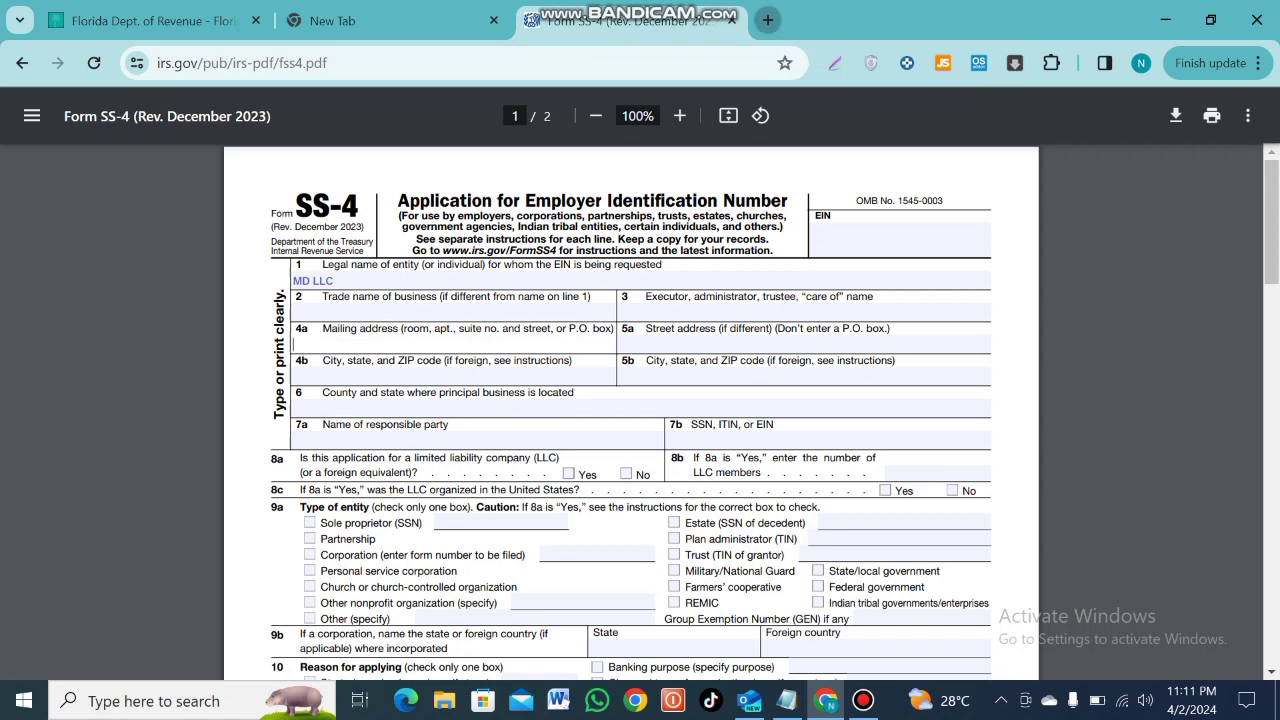
left_click(767, 20)
type("postscan")
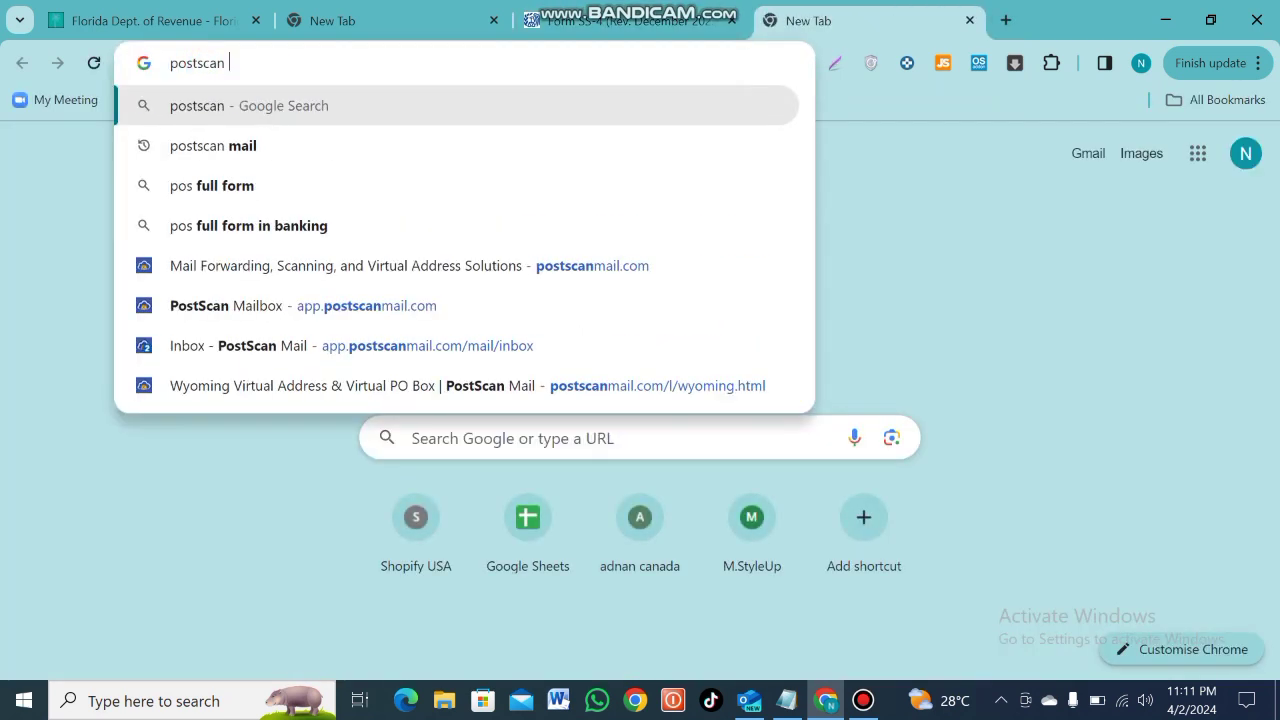
Search Google for 'postscan mail', then return to the Form SS-4 tab
key("Return")
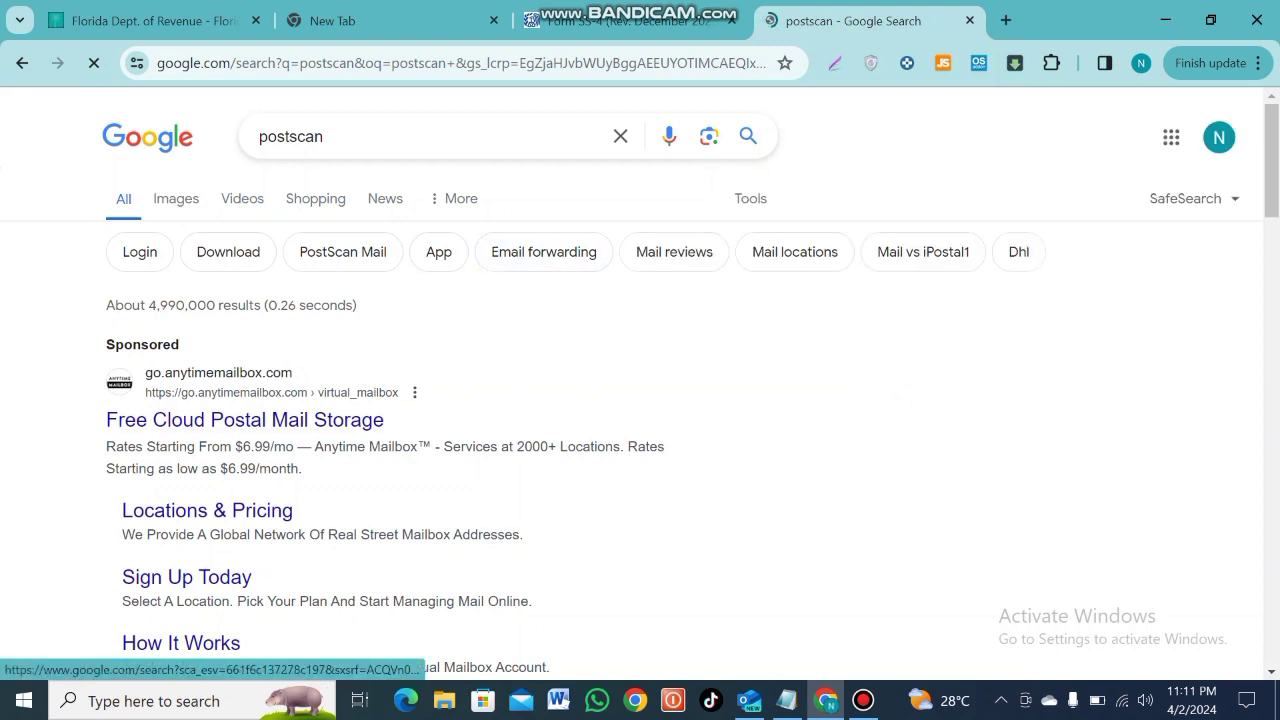
left_click(430, 136)
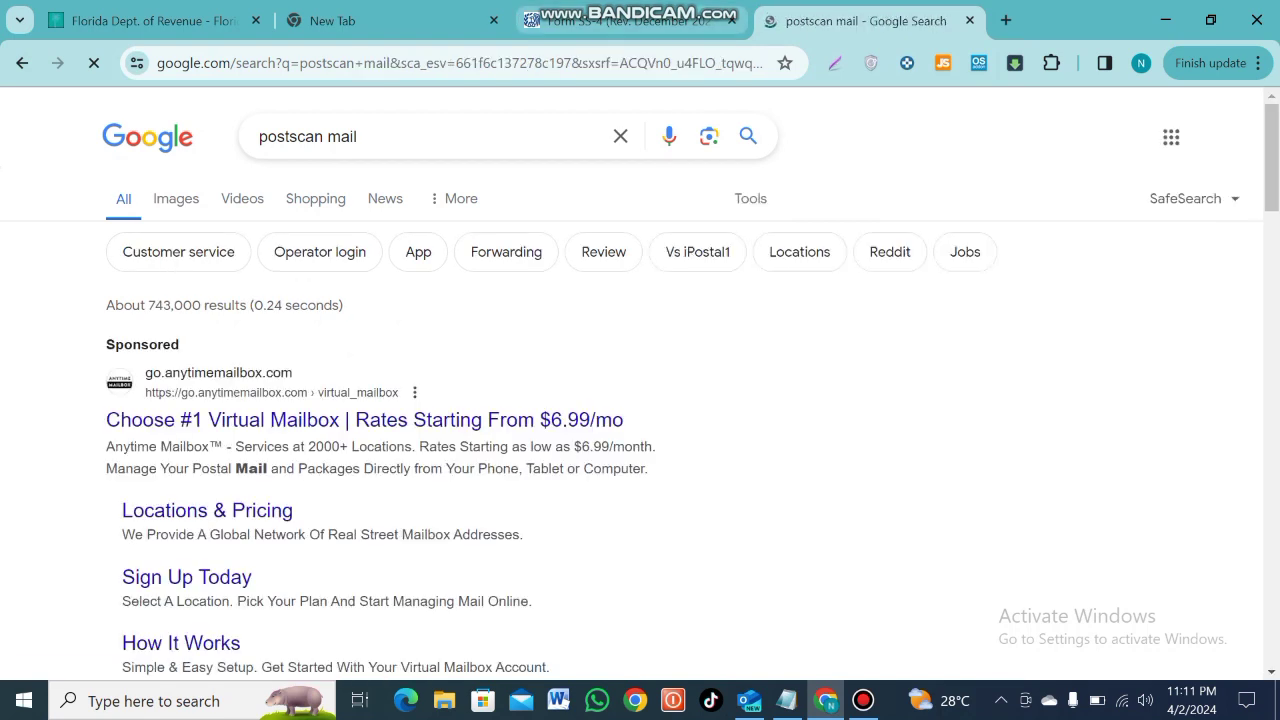
left_click(630, 20)
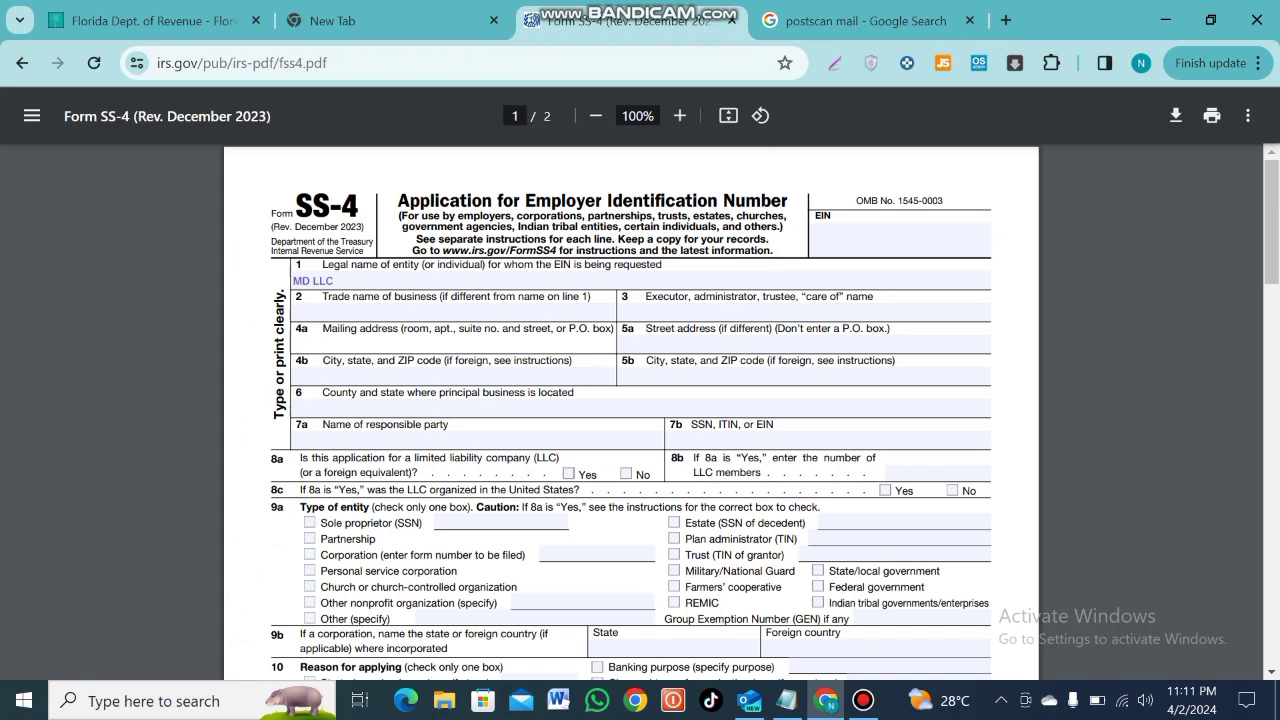
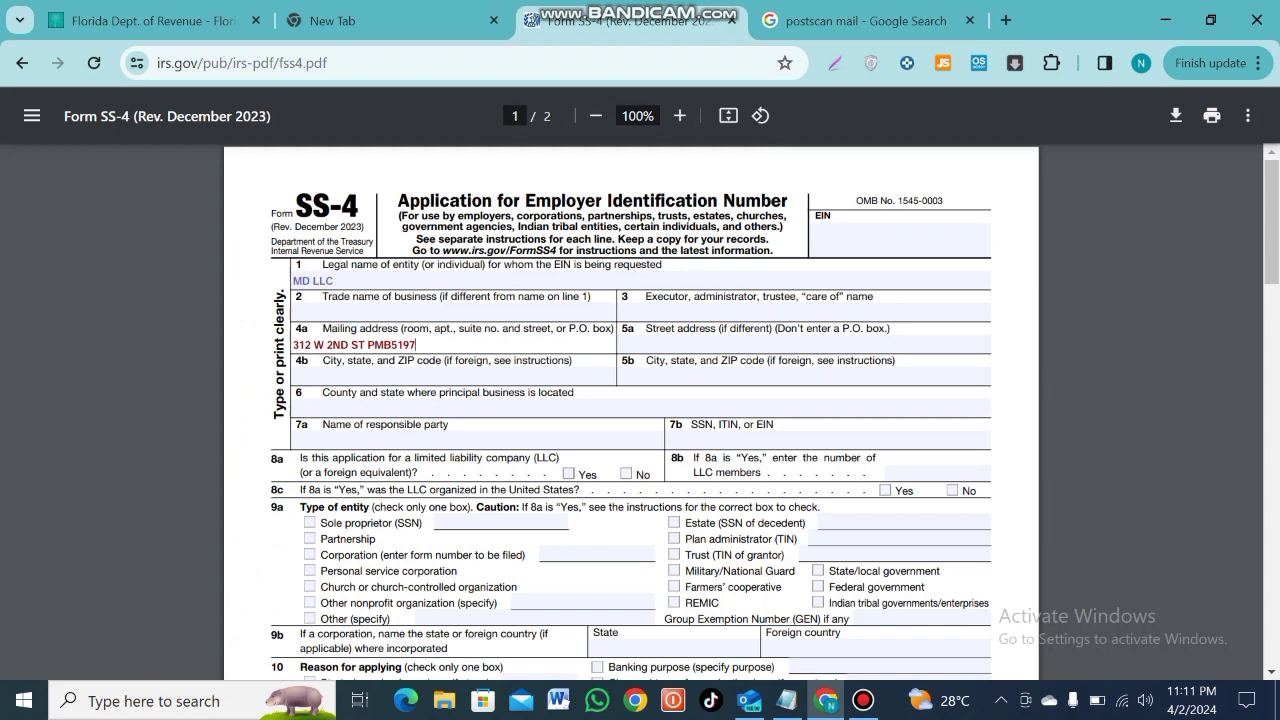
Fill line 4a with the street mailing address and line 4b with the city, state and ZIP
left_click(294, 376)
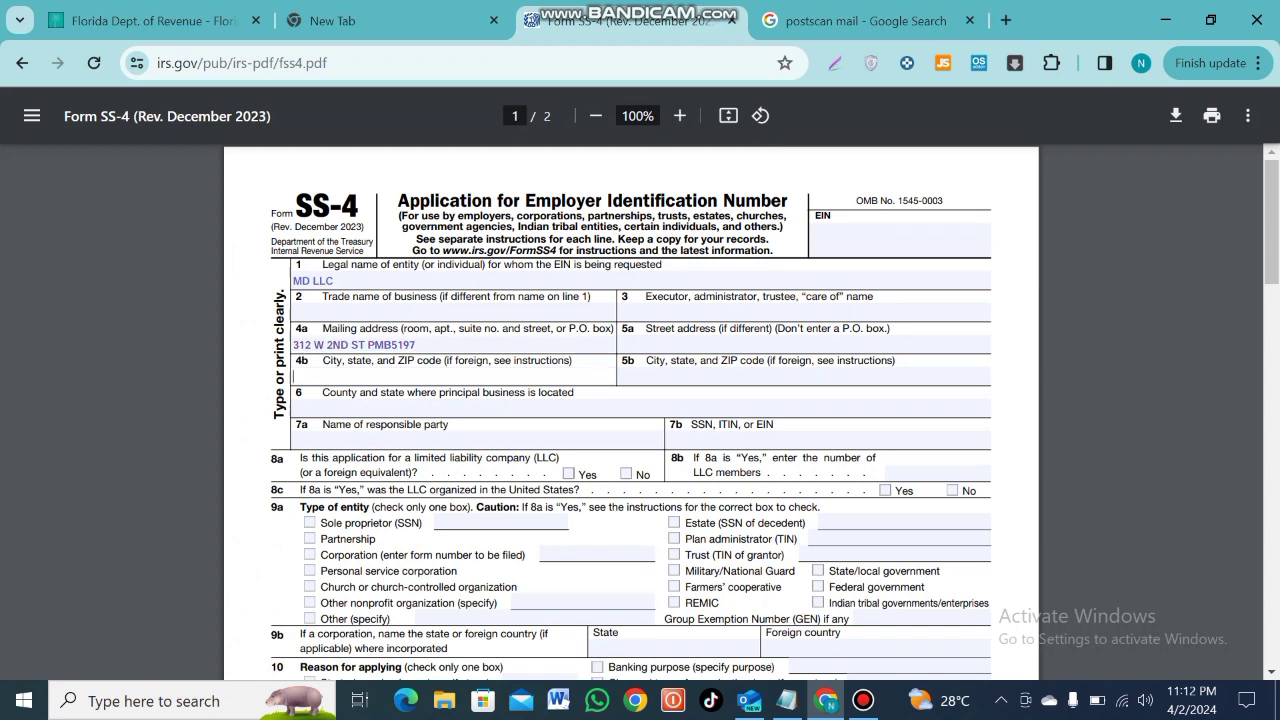
type("CASPER WY")
type("82601")
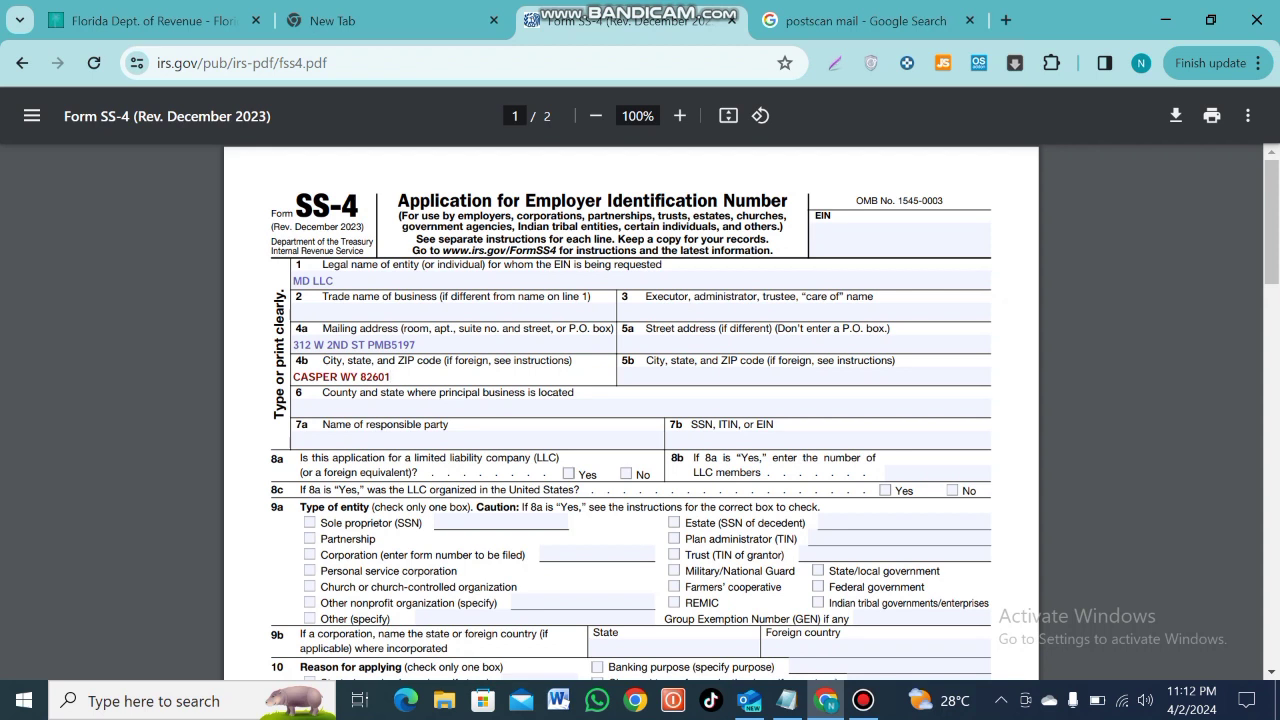
left_click(300, 408)
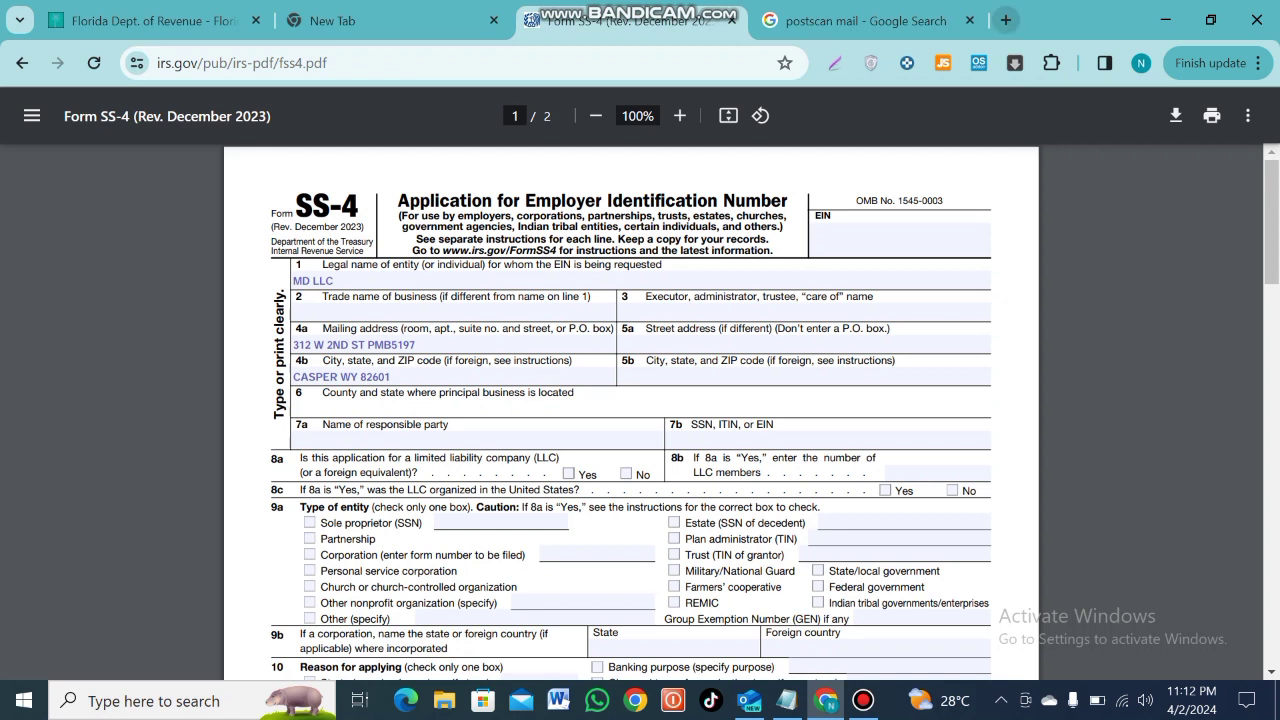
left_click(1005, 20)
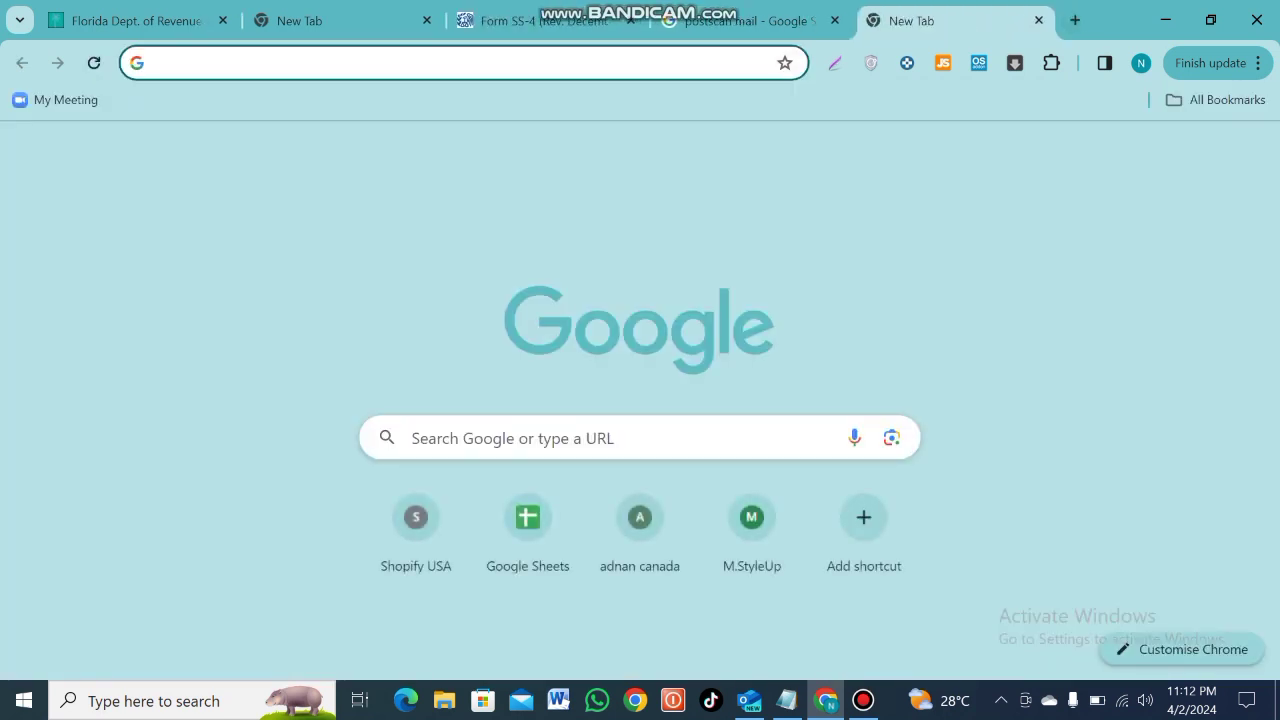
Look up which county Casper is in (Natrona), then return to the SS-4 tab
type("CASPER")
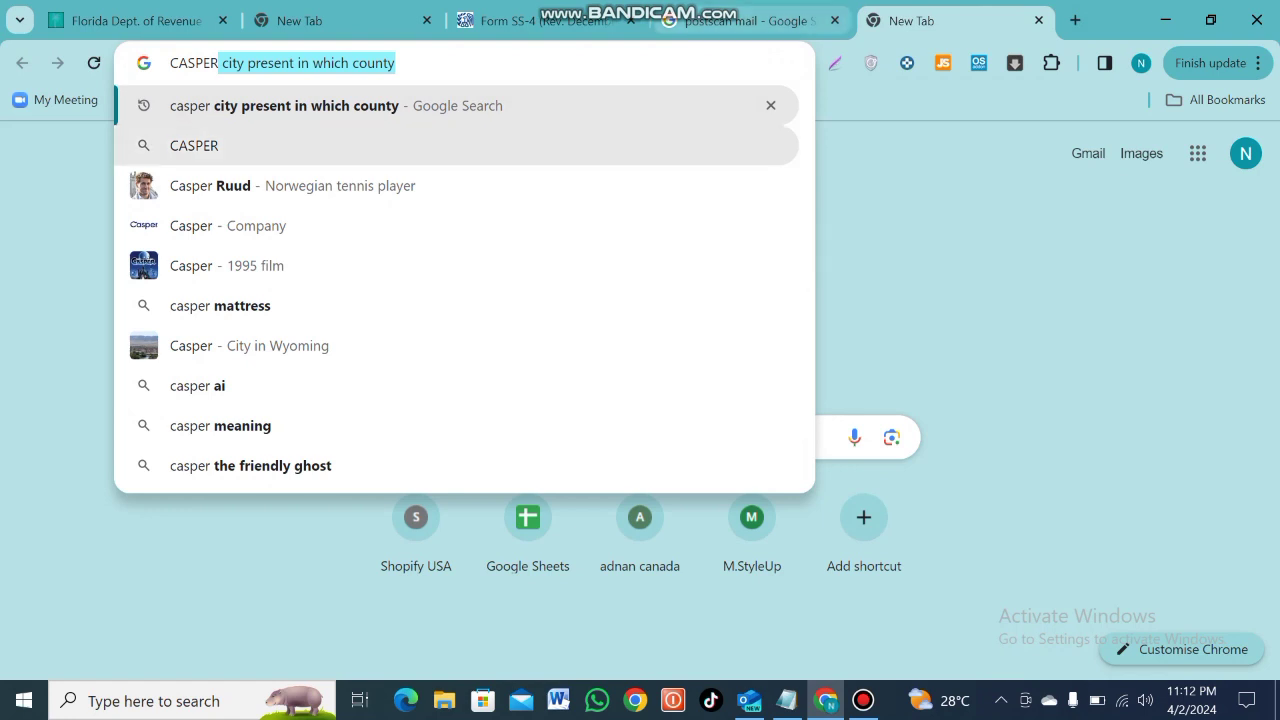
key("Return")
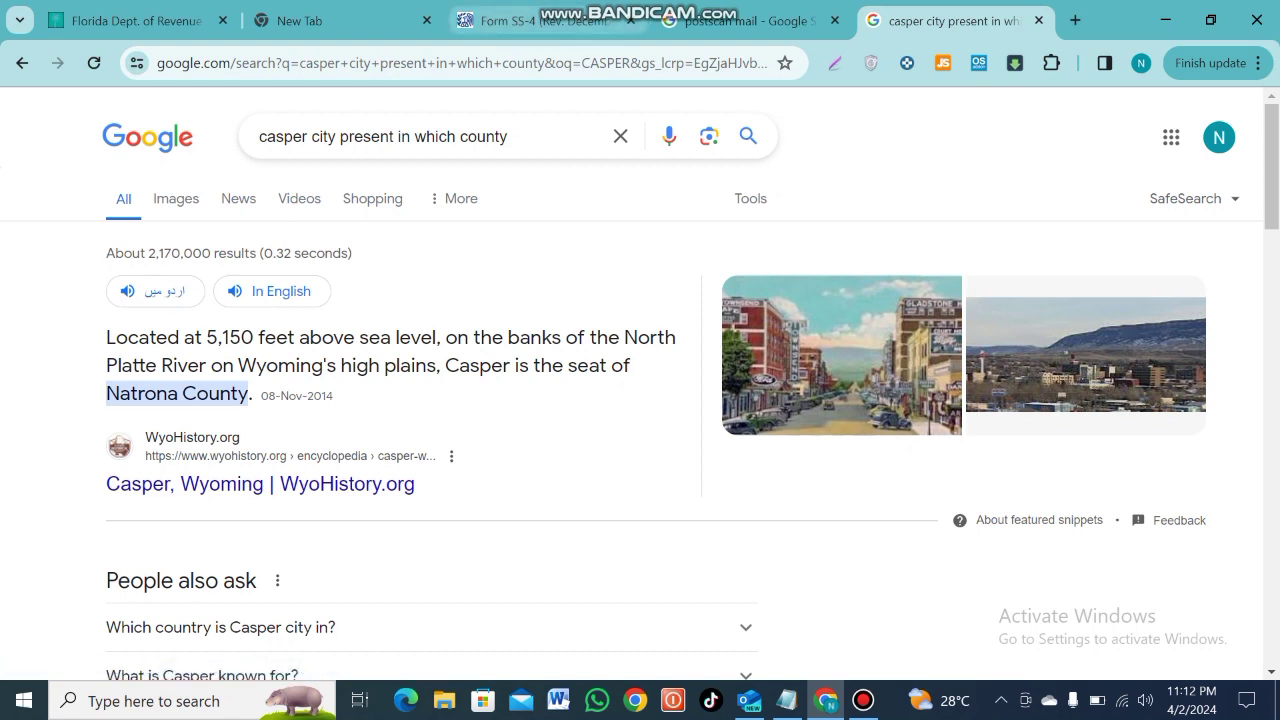
left_click(545, 20)
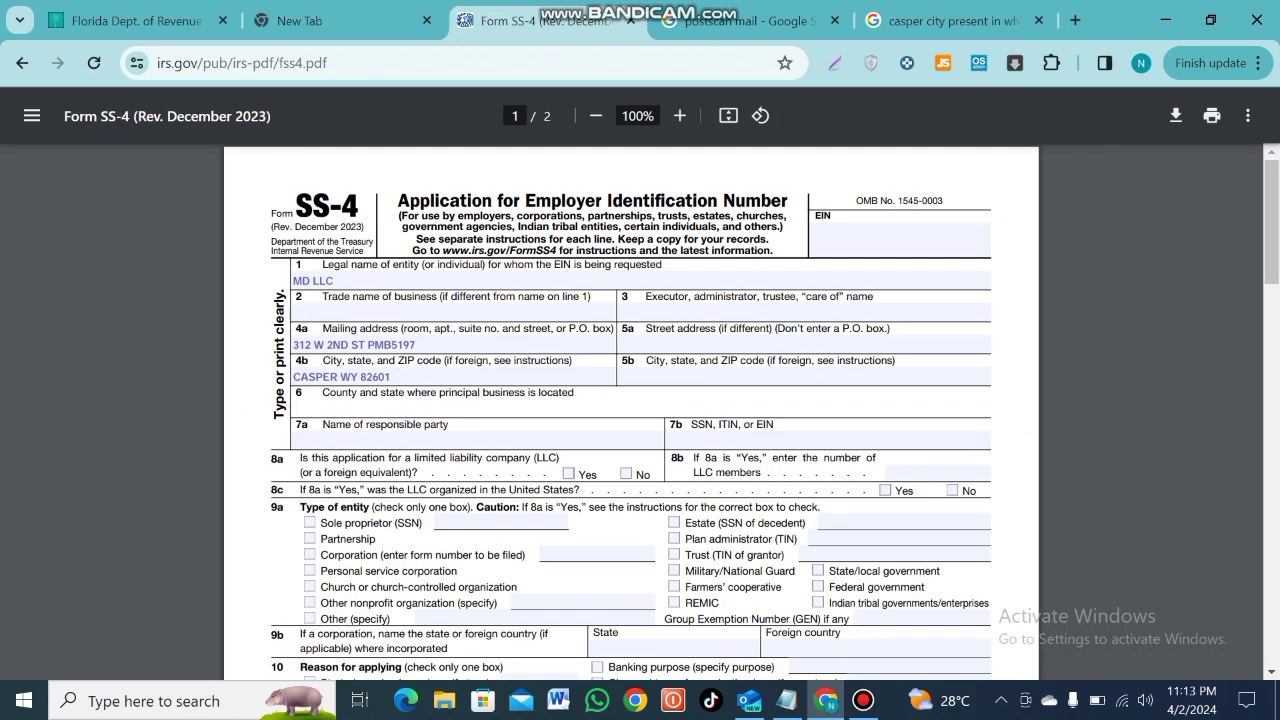
Enter Natrona as the line 6 county and the responsible party's name on line 7a
type("Natrona")
left_click(300, 440)
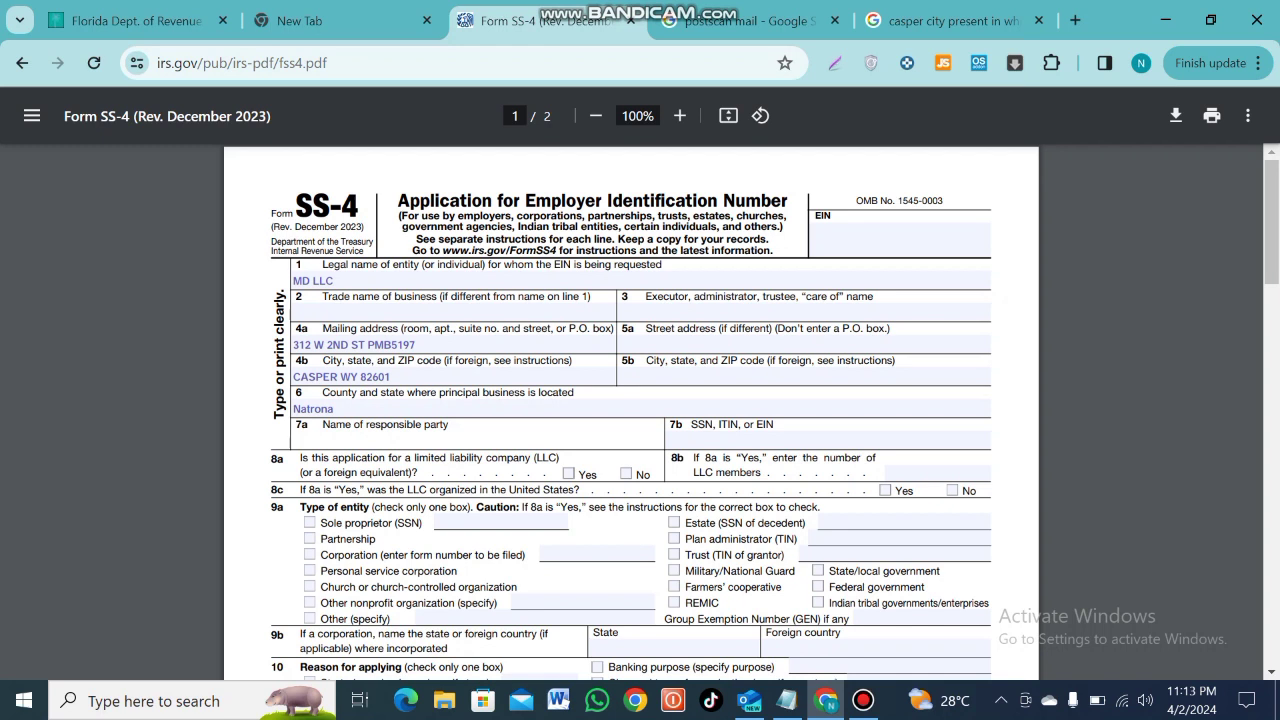
Answer Yes on 8a, enter 1 LLC member on 8b, and tick Yes on 8c
left_click(568, 473)
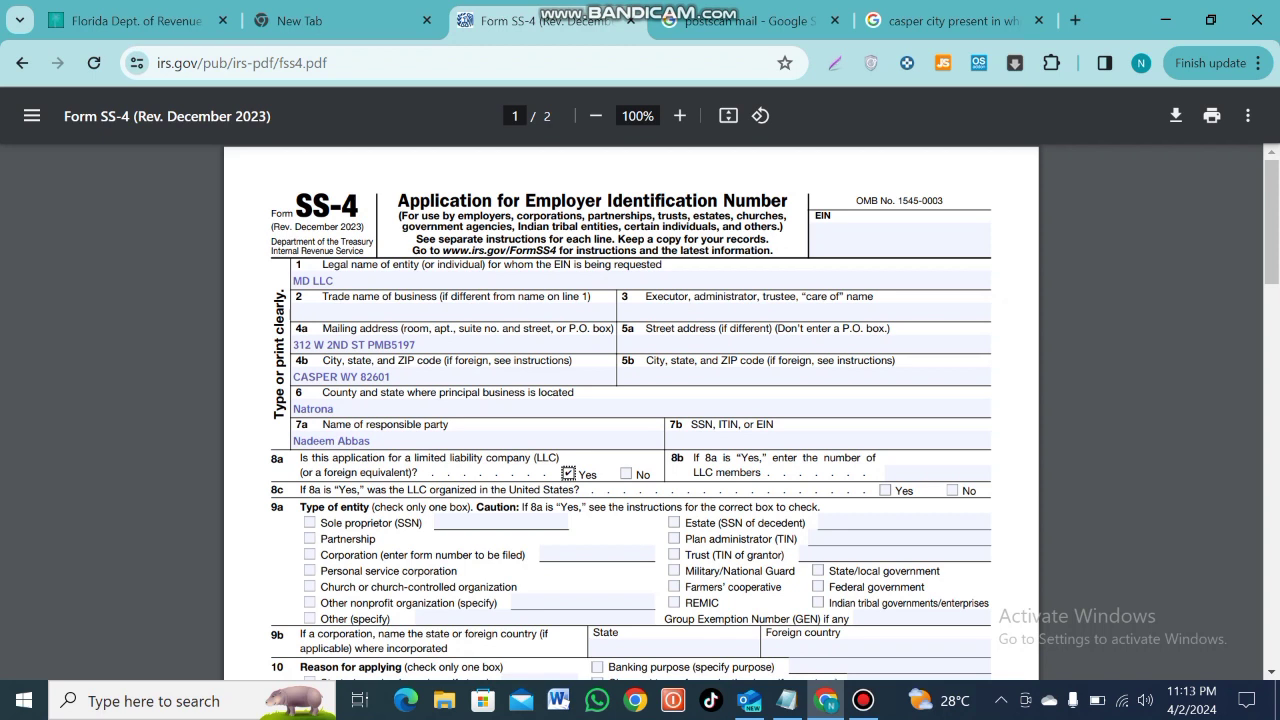
left_click(938, 473)
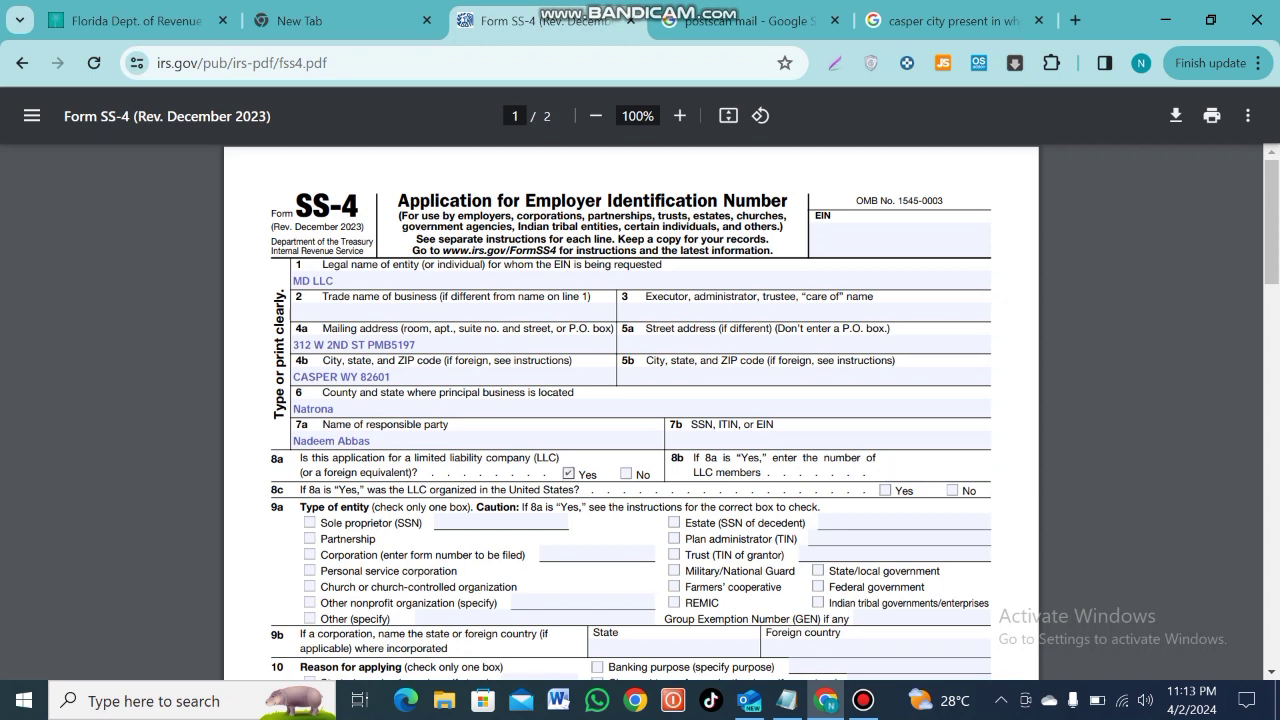
type("1")
key("Tab")
key("space")
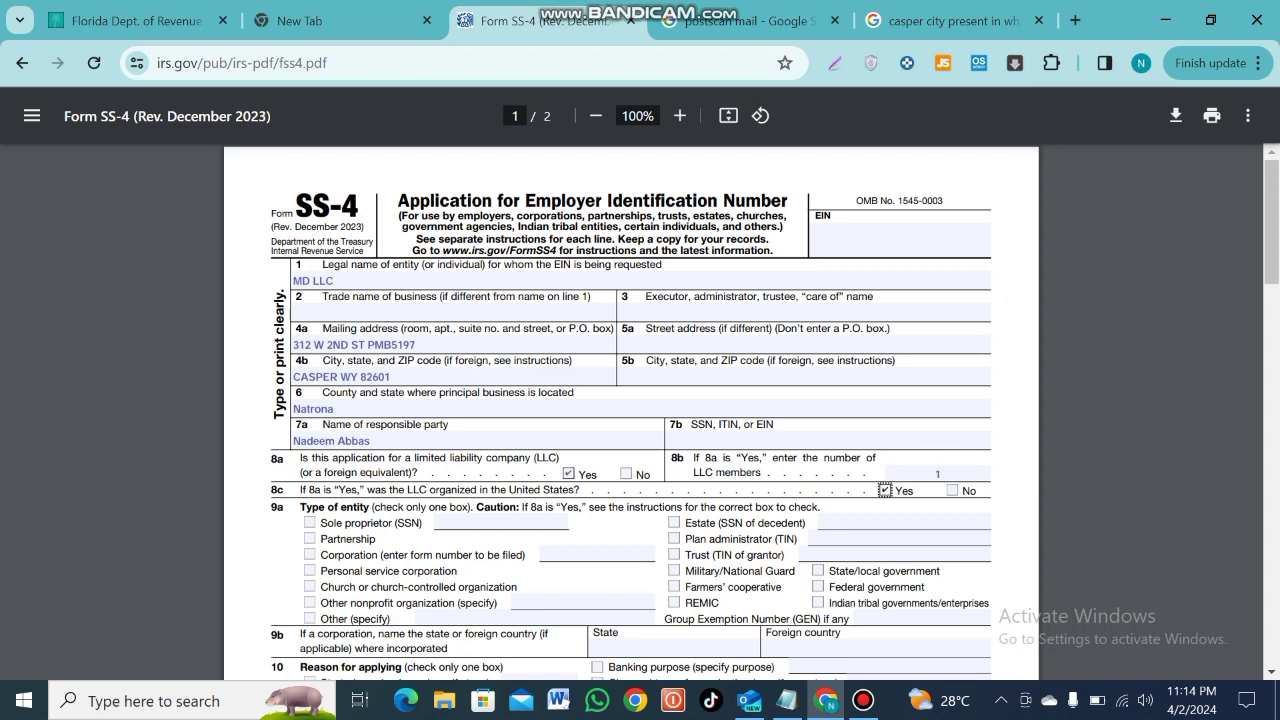
scroll(630, 410, "down", 1)
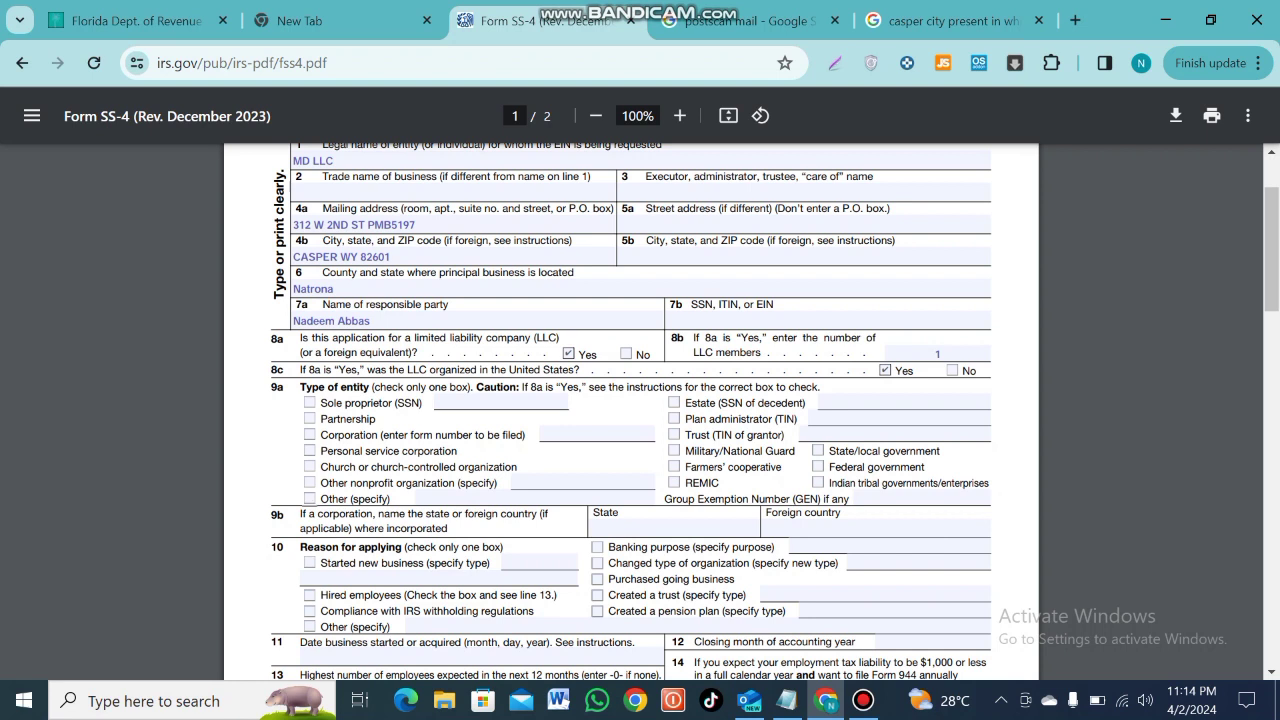
Tick 9a Other and specify the entity type as 'Limited liability company domestic'
left_click(310, 498)
left_click(446, 498)
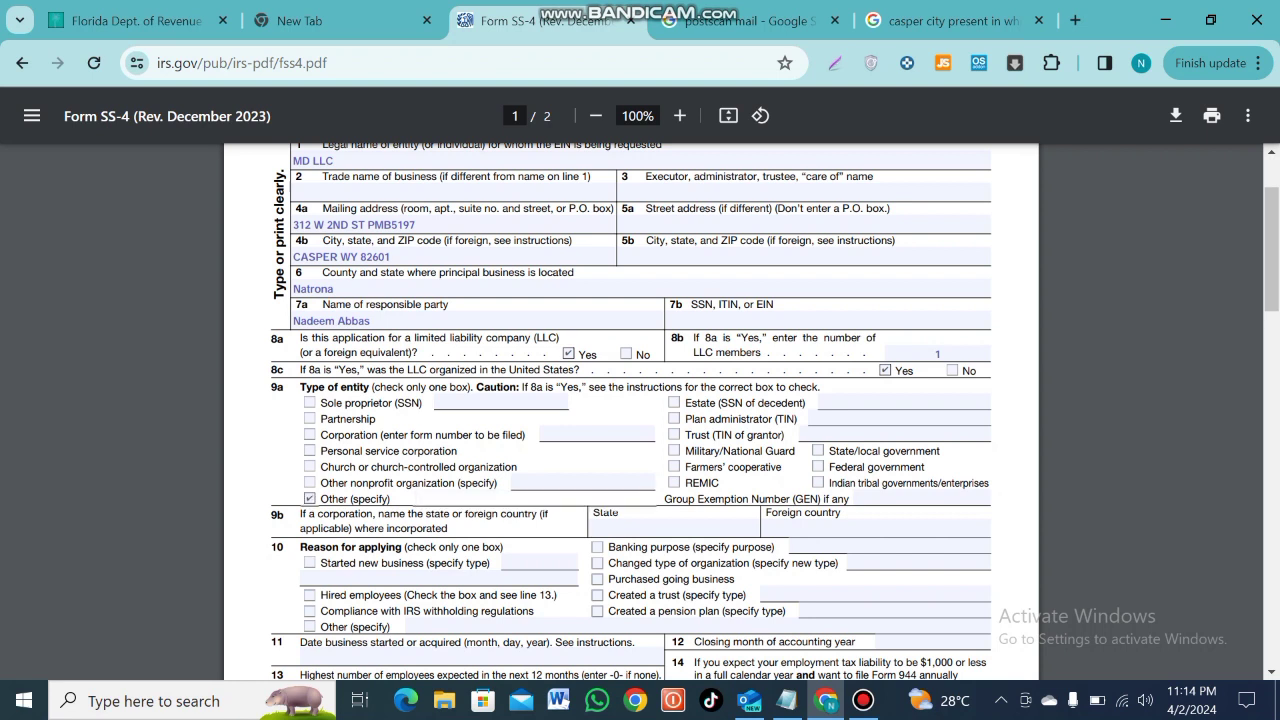
type("Limited liab")
type("ility cm")
key("BackSpace")
type("ompany")
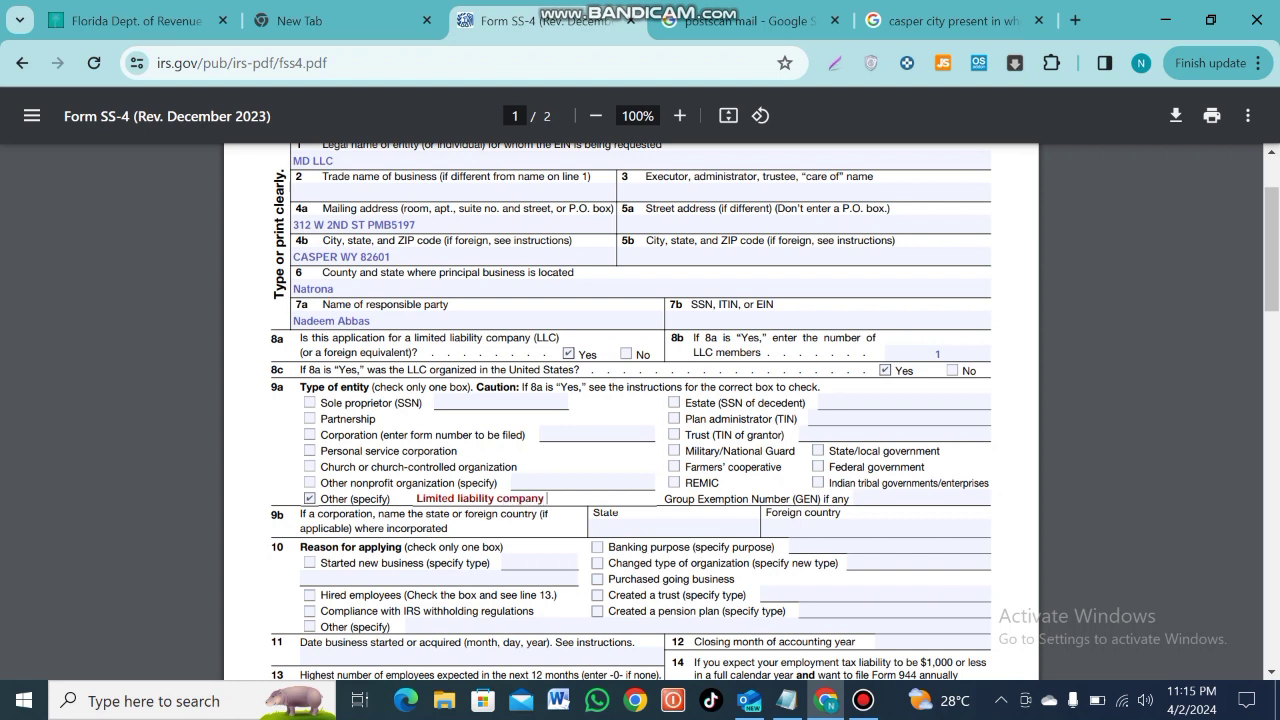
type(" domestic")
key("Return")
scroll(631, 410, "down", 2)
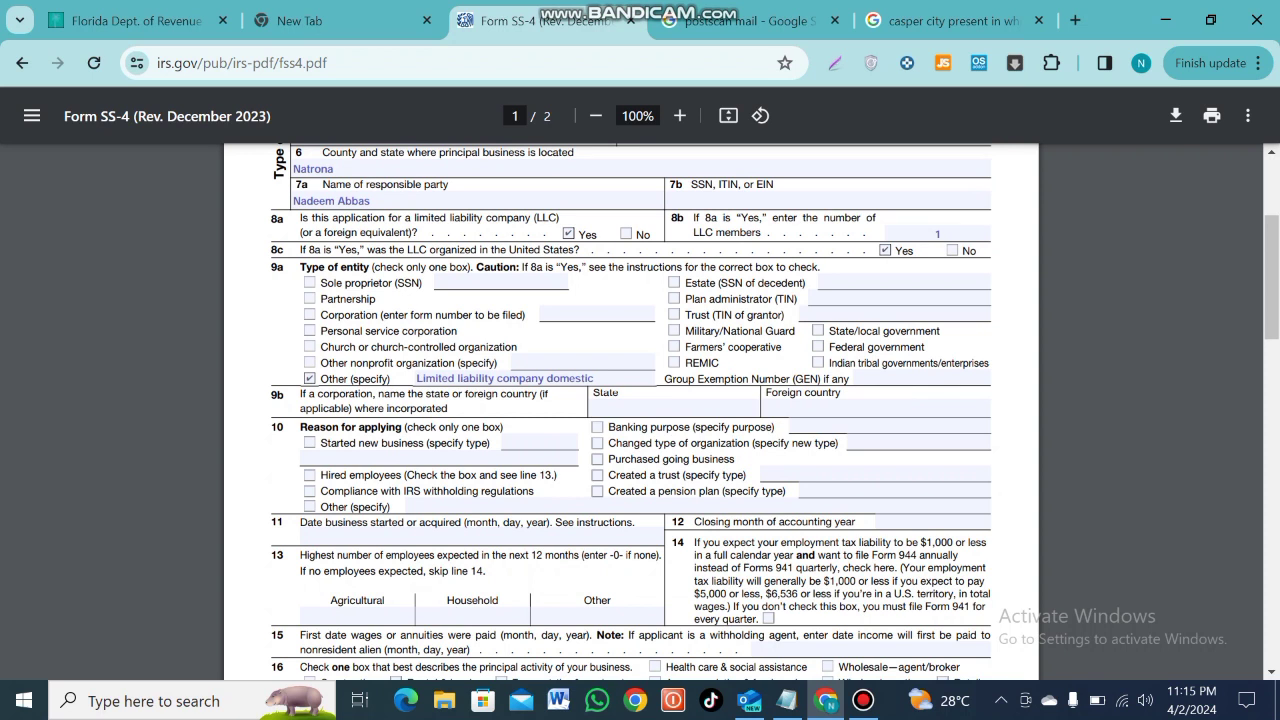
Tick Started new business with type 'E-commerce', leaving the line 10 Other box unchecked
left_click(310, 442)
left_click(340, 458)
type("E-commerce")
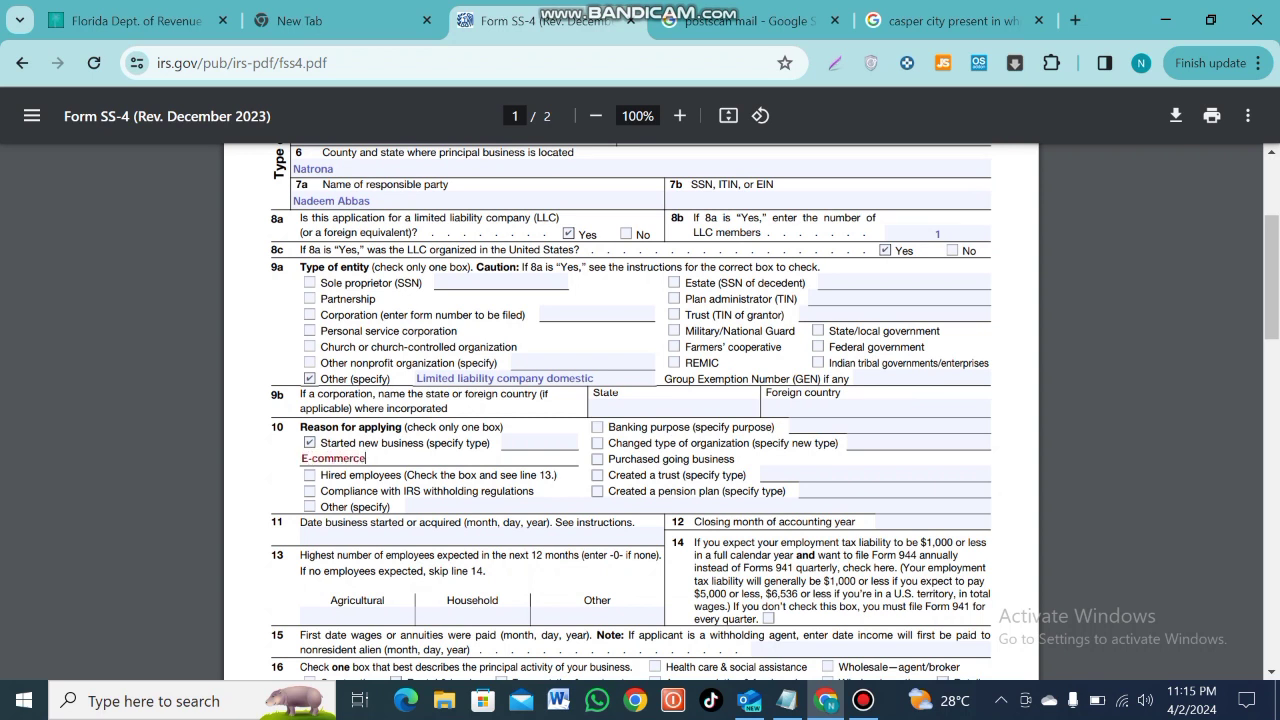
left_click(309, 506)
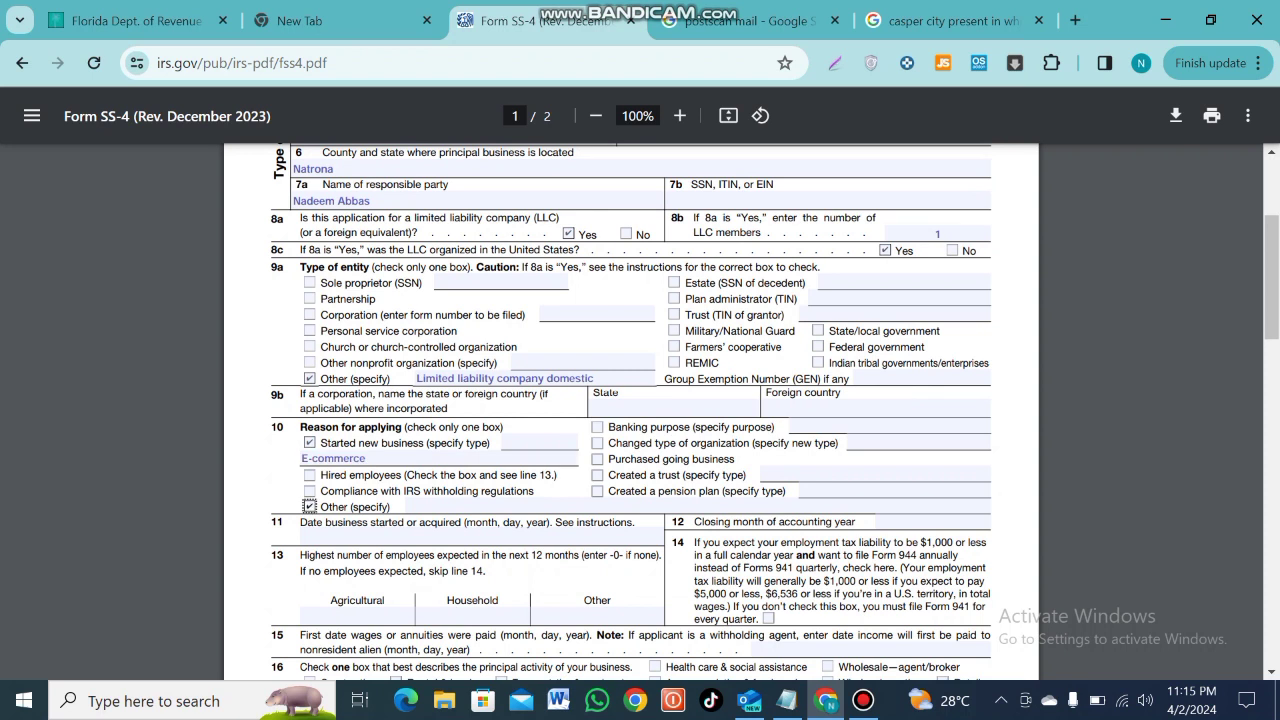
left_click(407, 506)
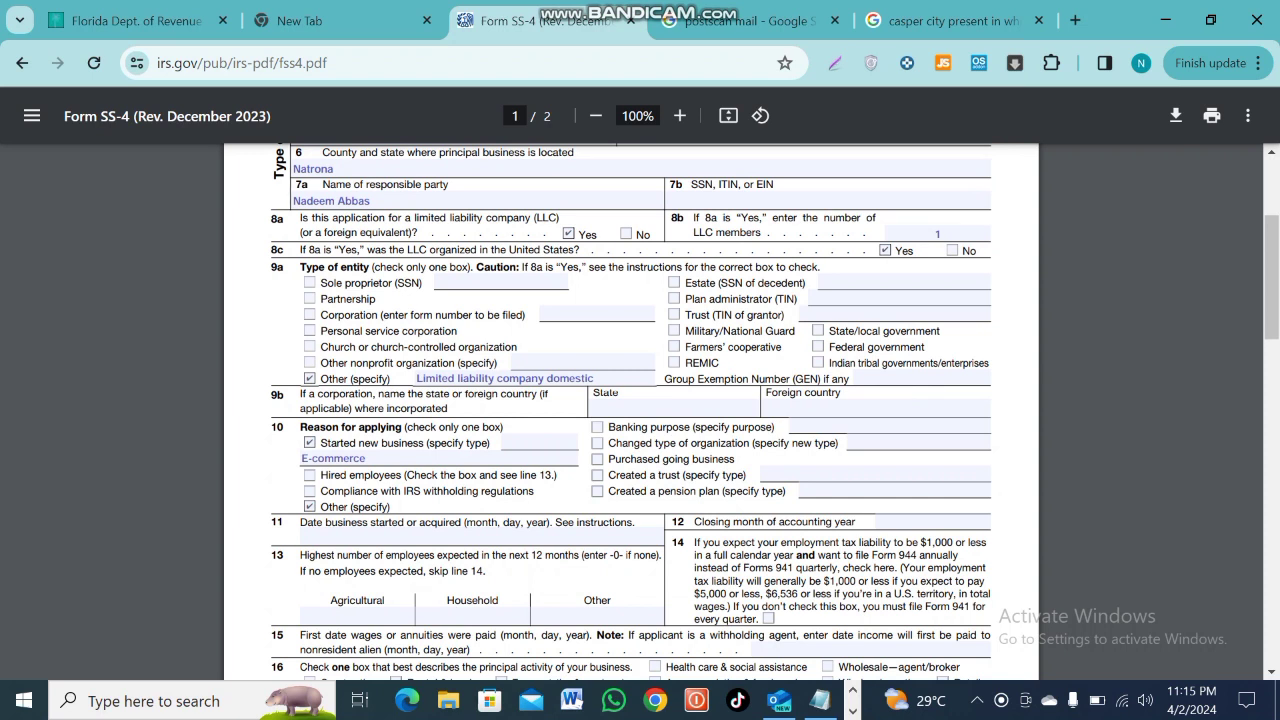
left_click(309, 506)
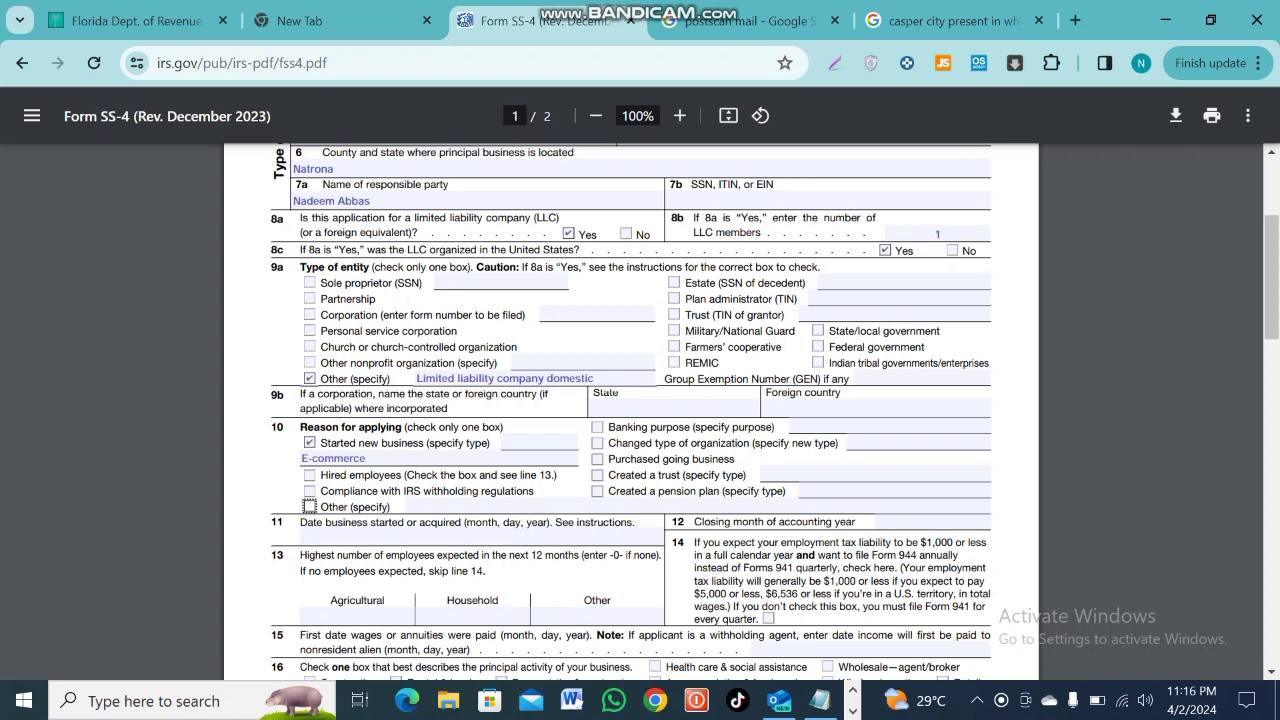
Enter 'december' as the line 12 closing month of the accounting year
scroll(630, 410, "down", 4)
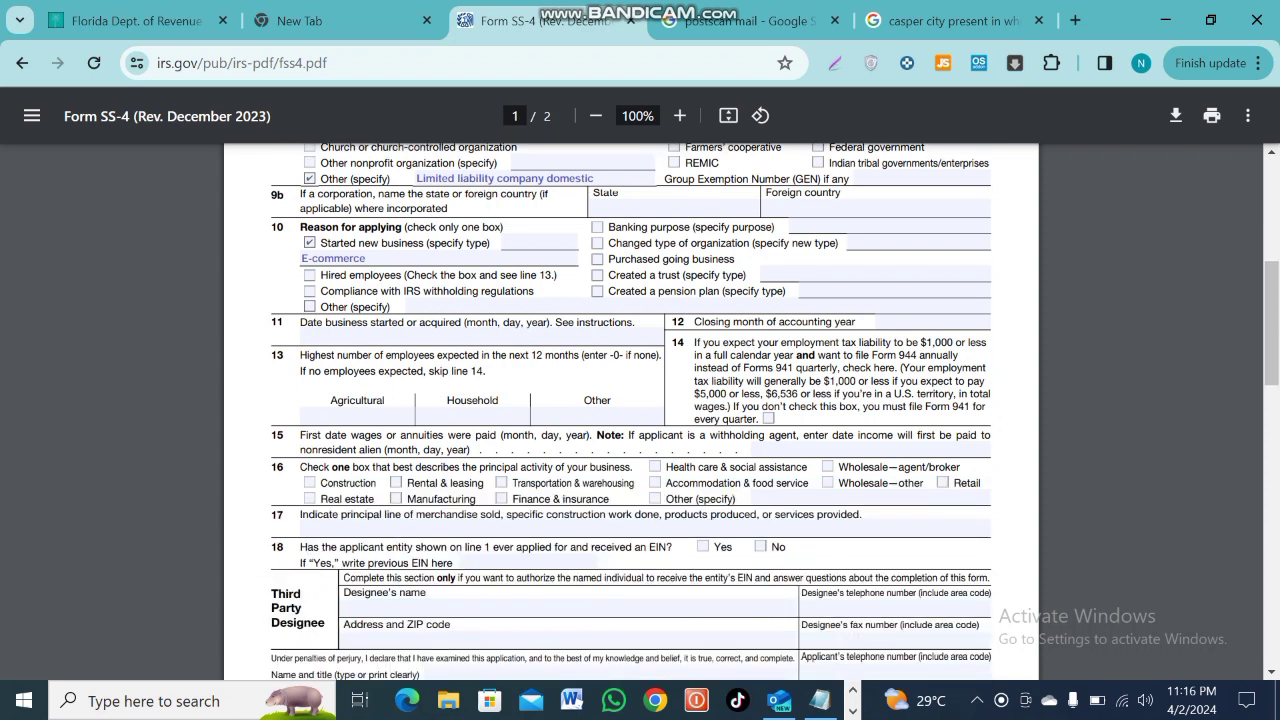
left_click(922, 322)
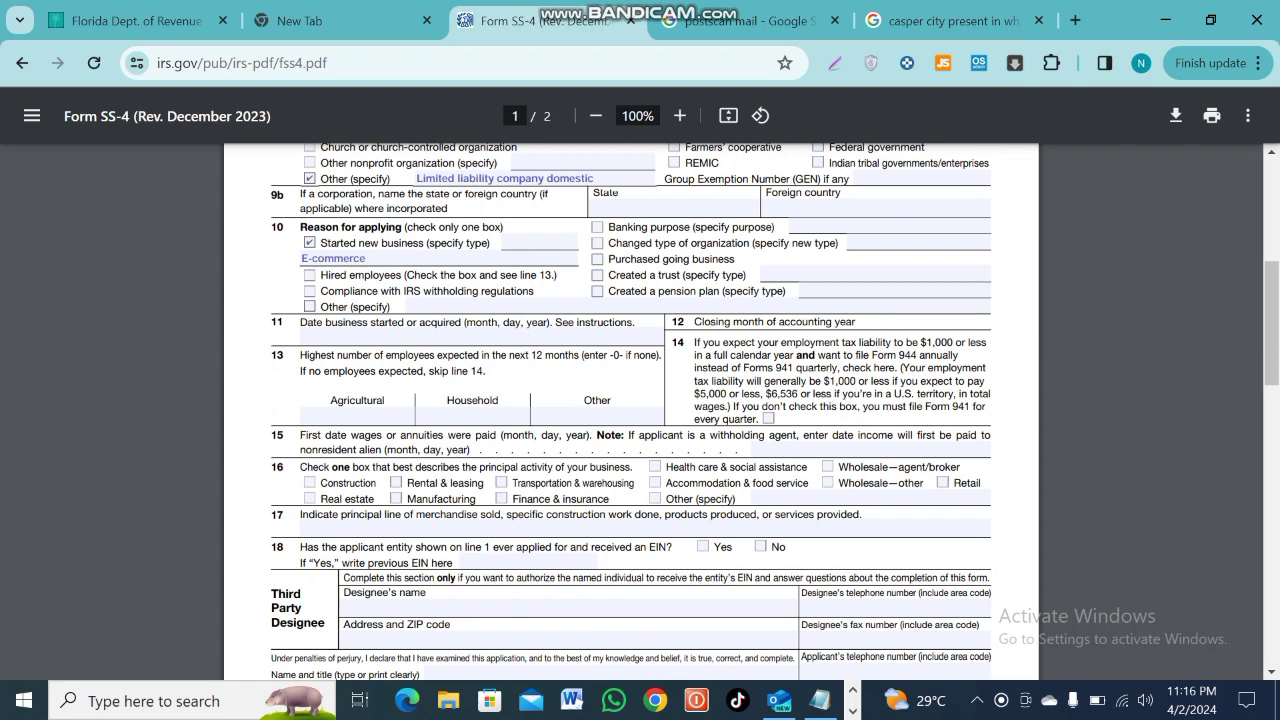
type("december")
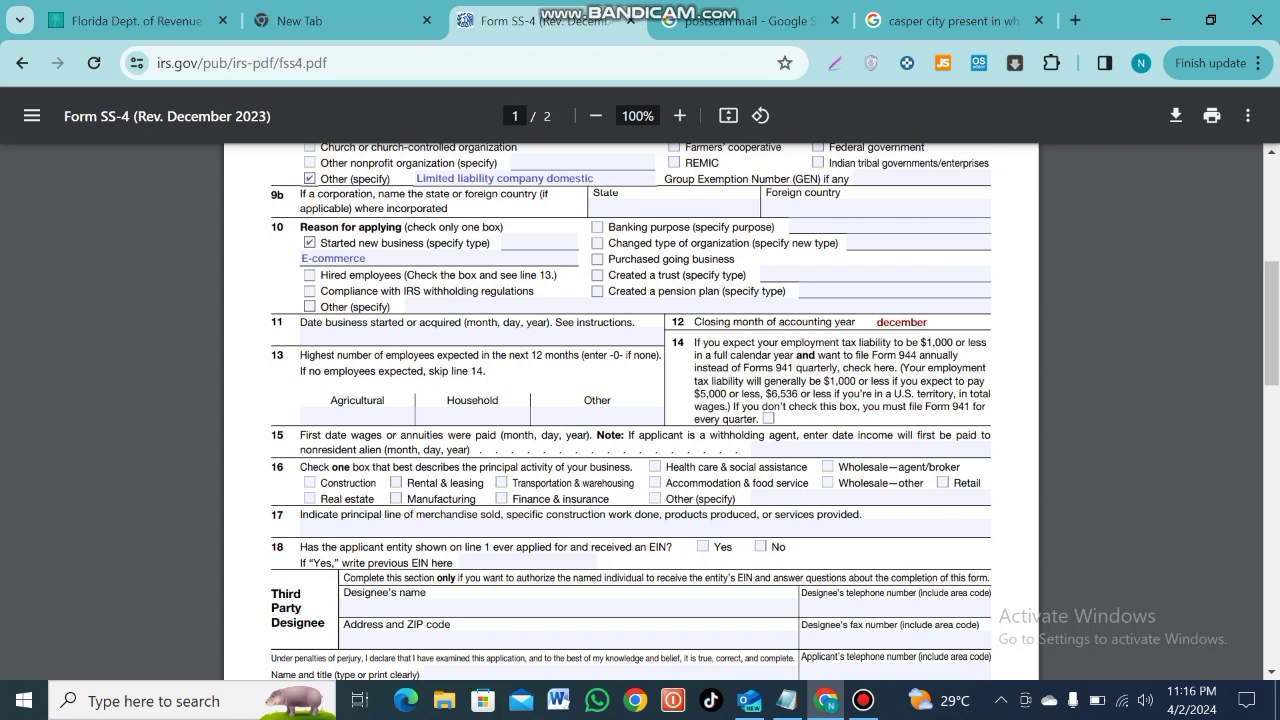
Tick line 16 Other and describe the activity as 'E-commerce /online retaile services'
left_click(655, 498)
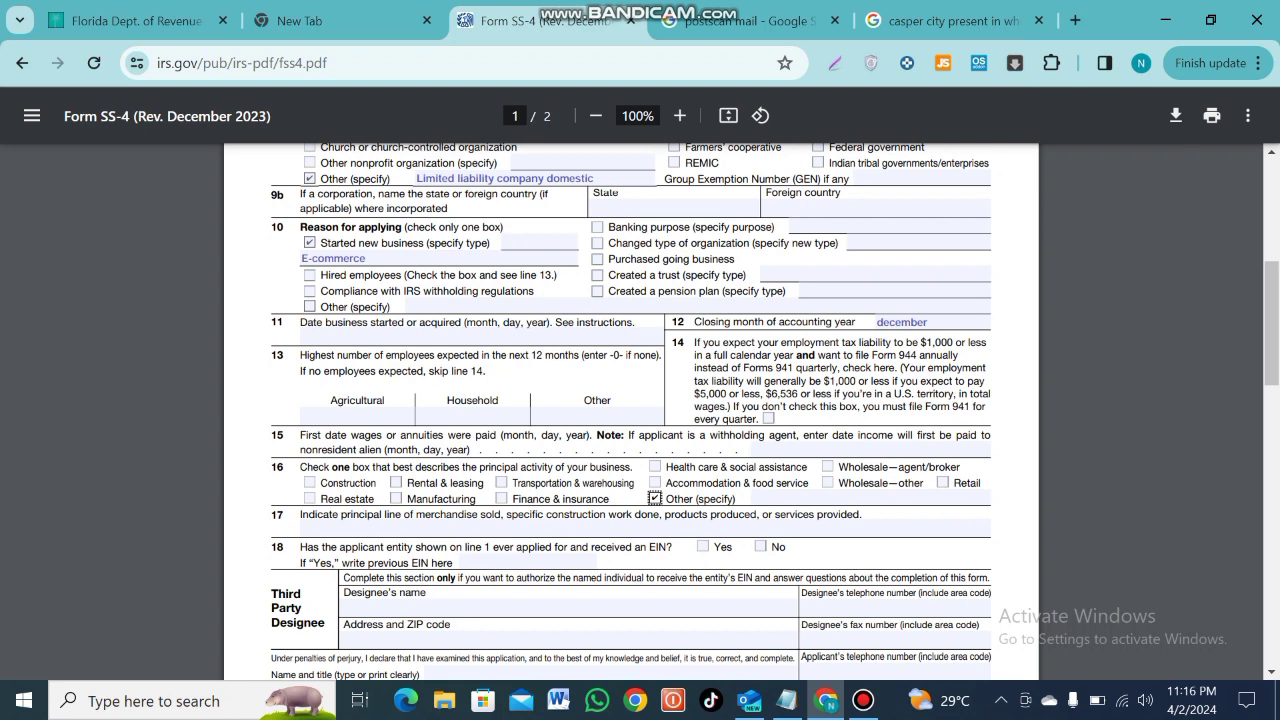
key("Tab")
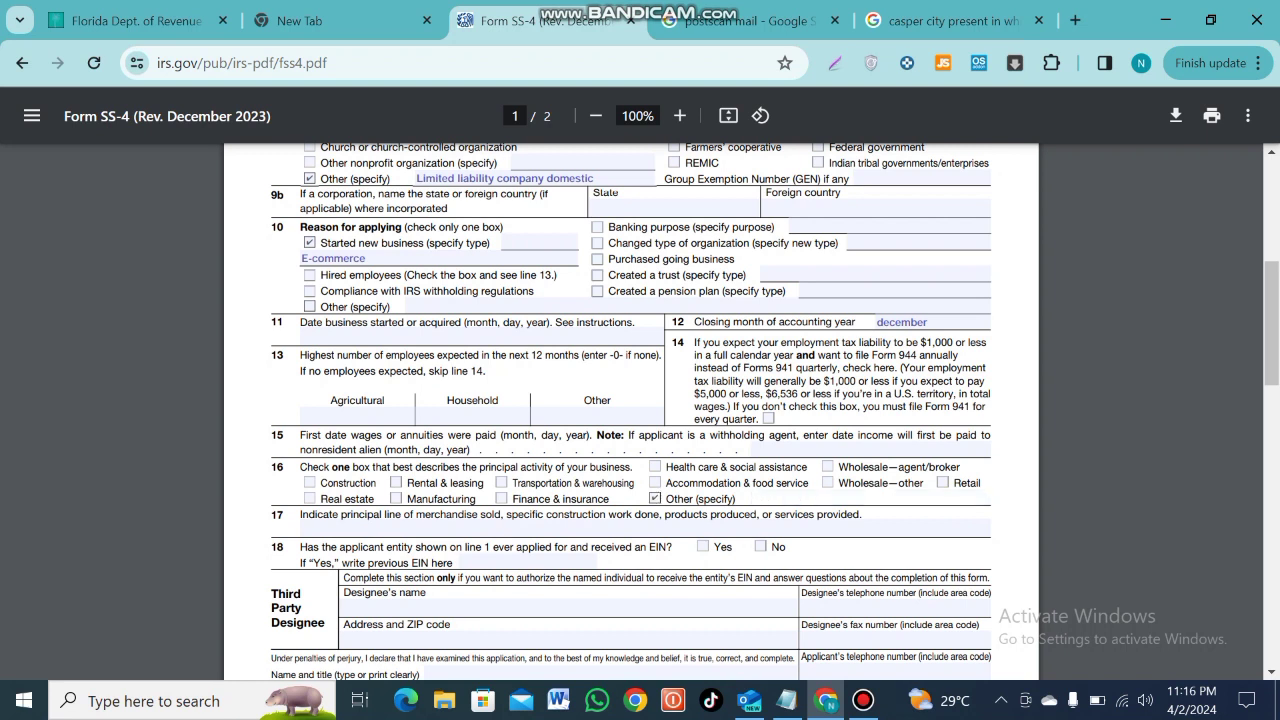
type("E-commerce")
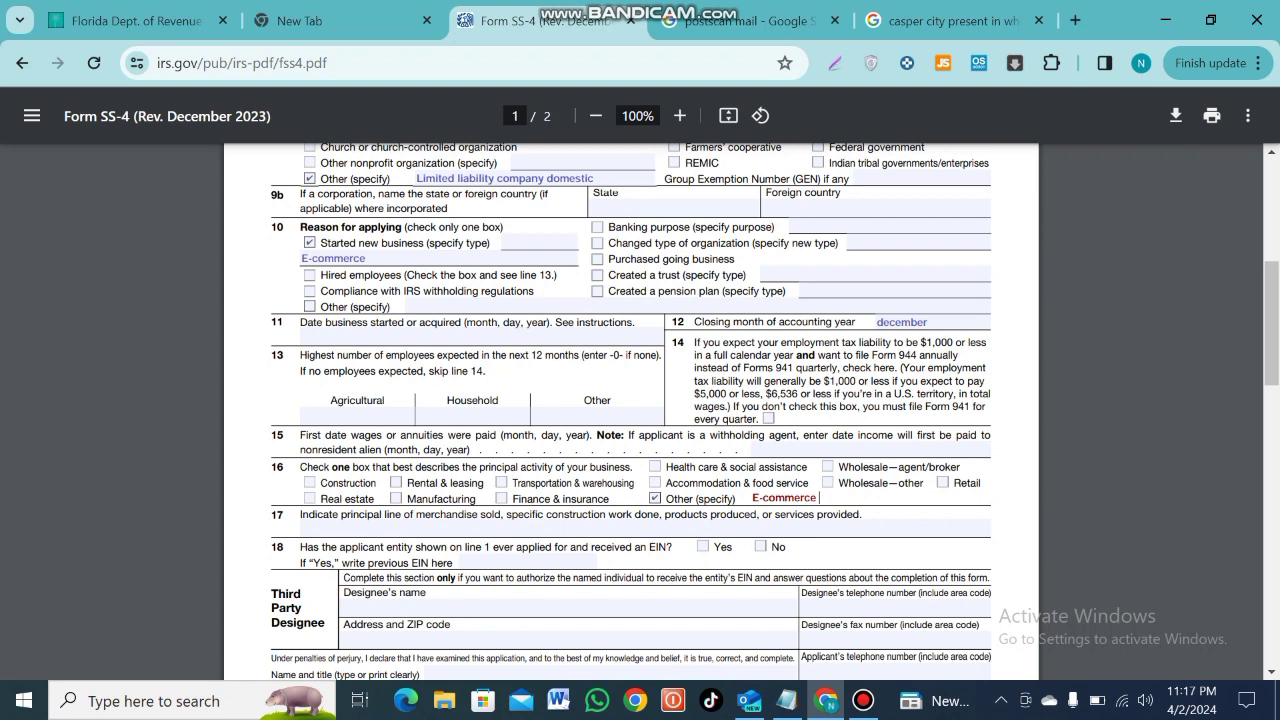
type("/online retaile services")
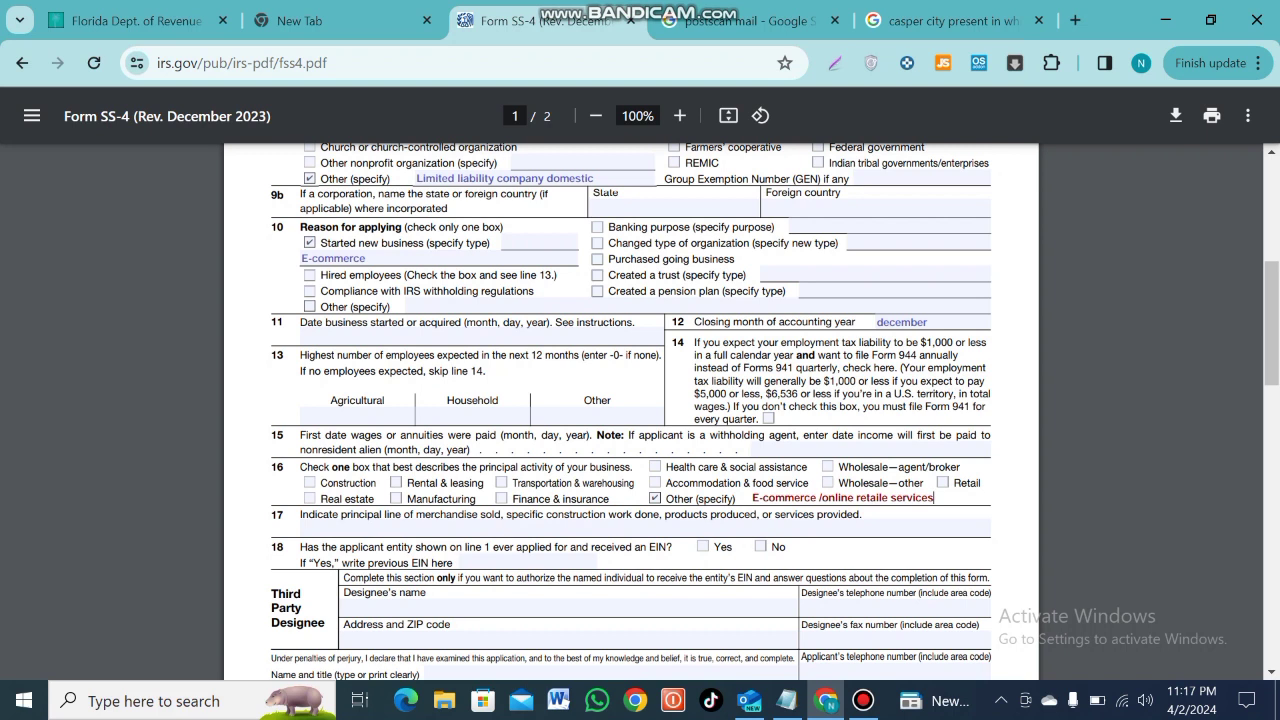
Answer No on line 18 to having applied for an EIN before
key("Return")
scroll(631, 410, "down", 2)
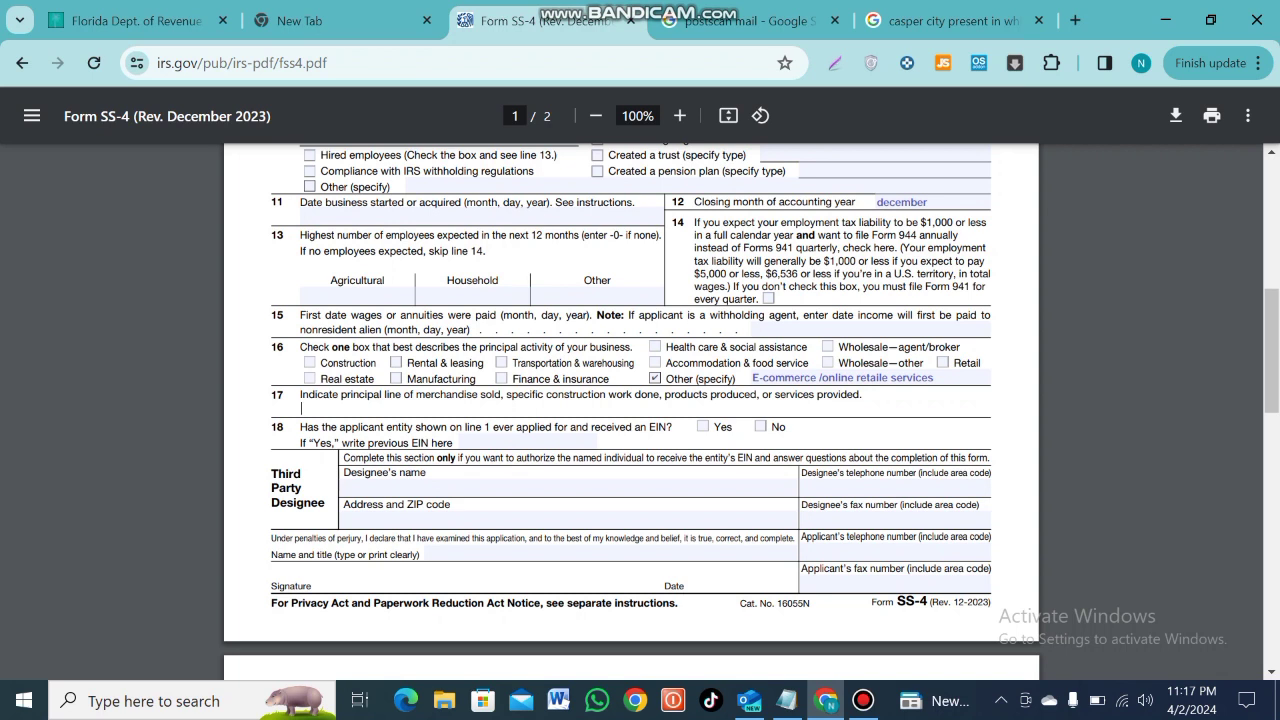
left_click(760, 426)
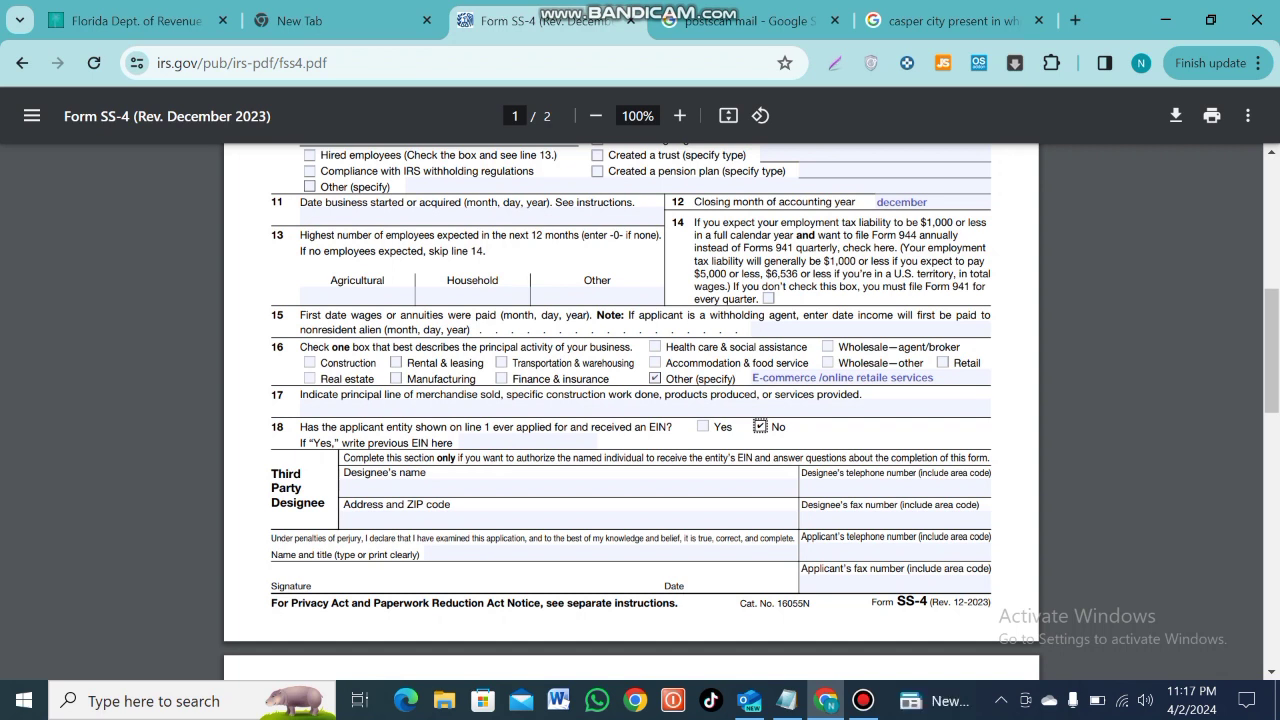
left_click(345, 487)
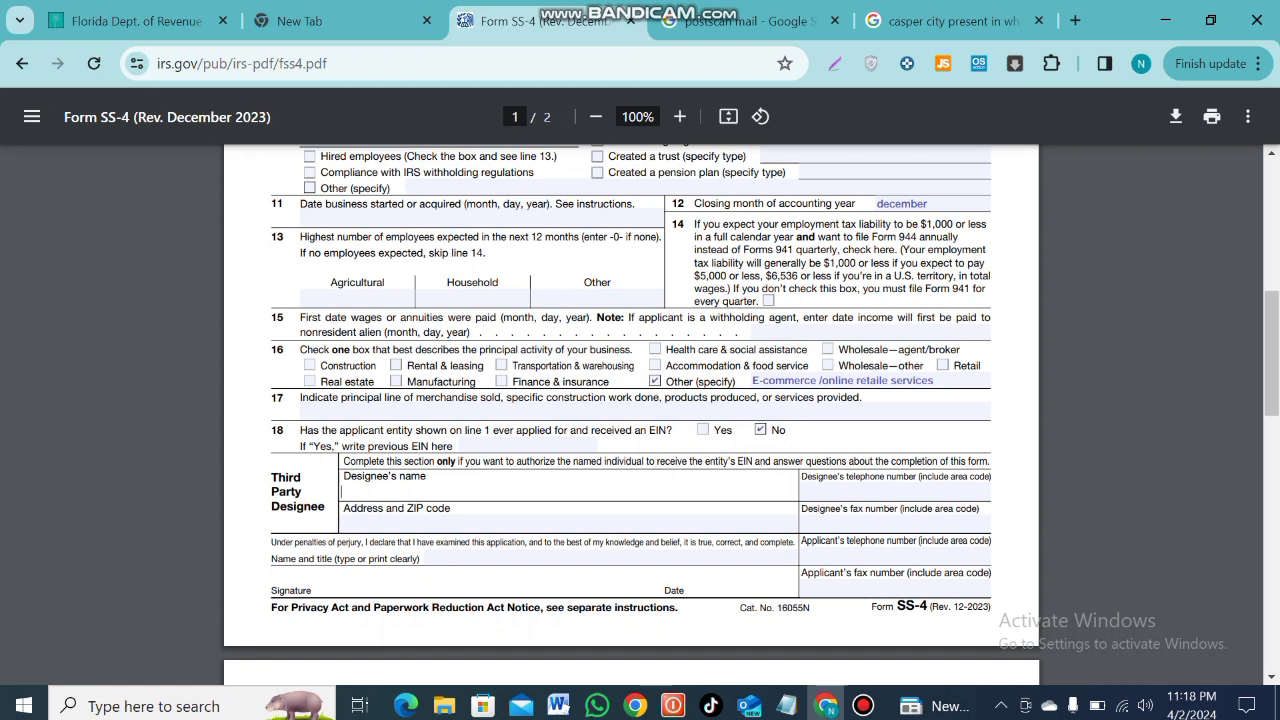
Enter the third party designee's name, address with ZIP code, and telephone number
left_click(342, 524)
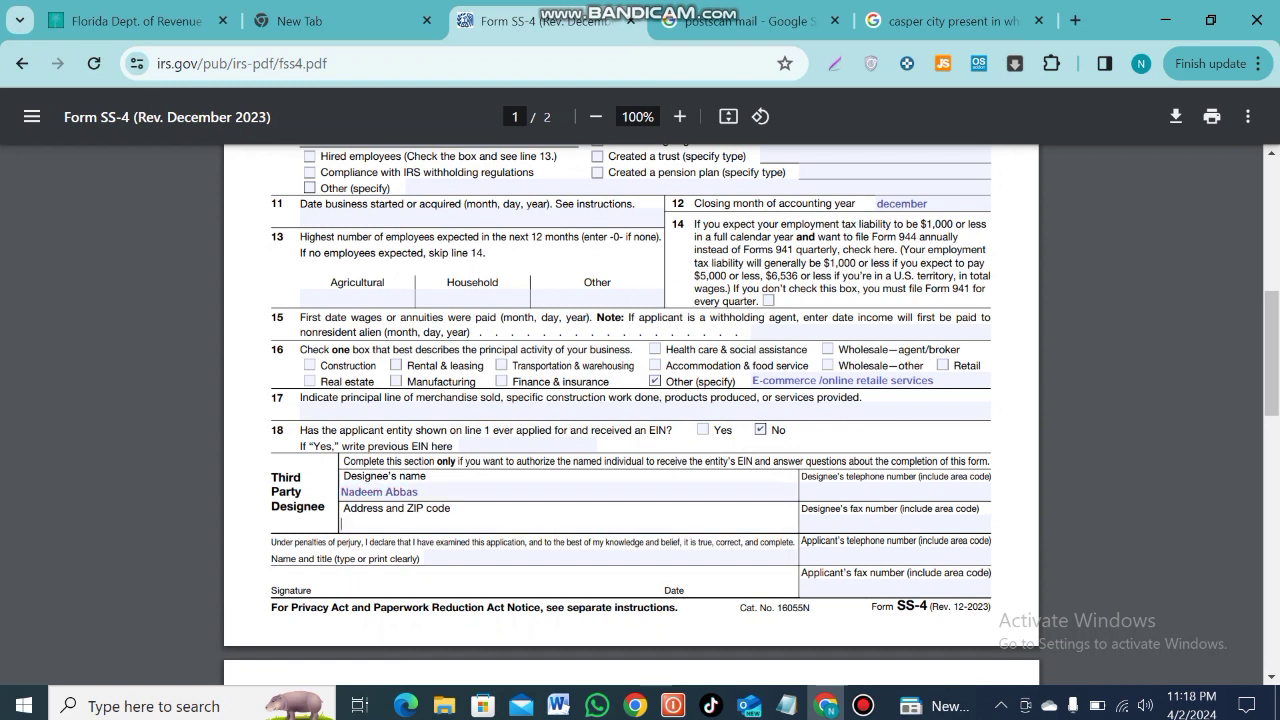
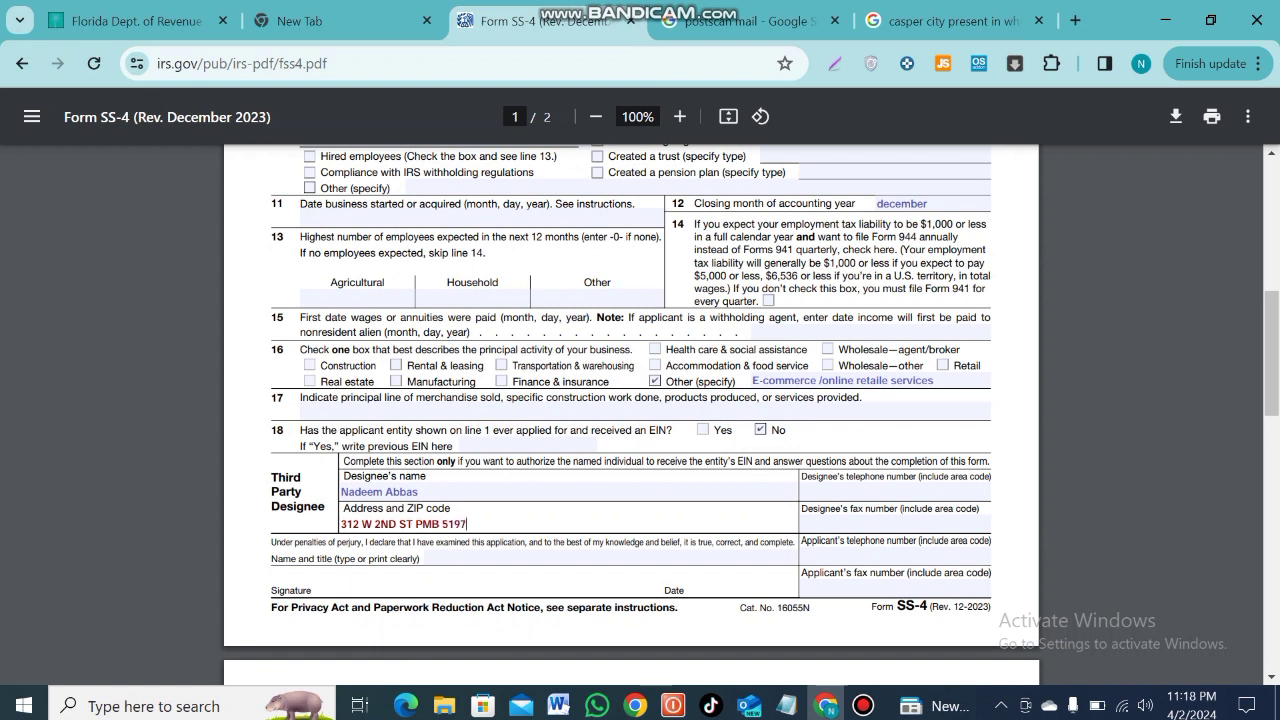
left_click(895, 491)
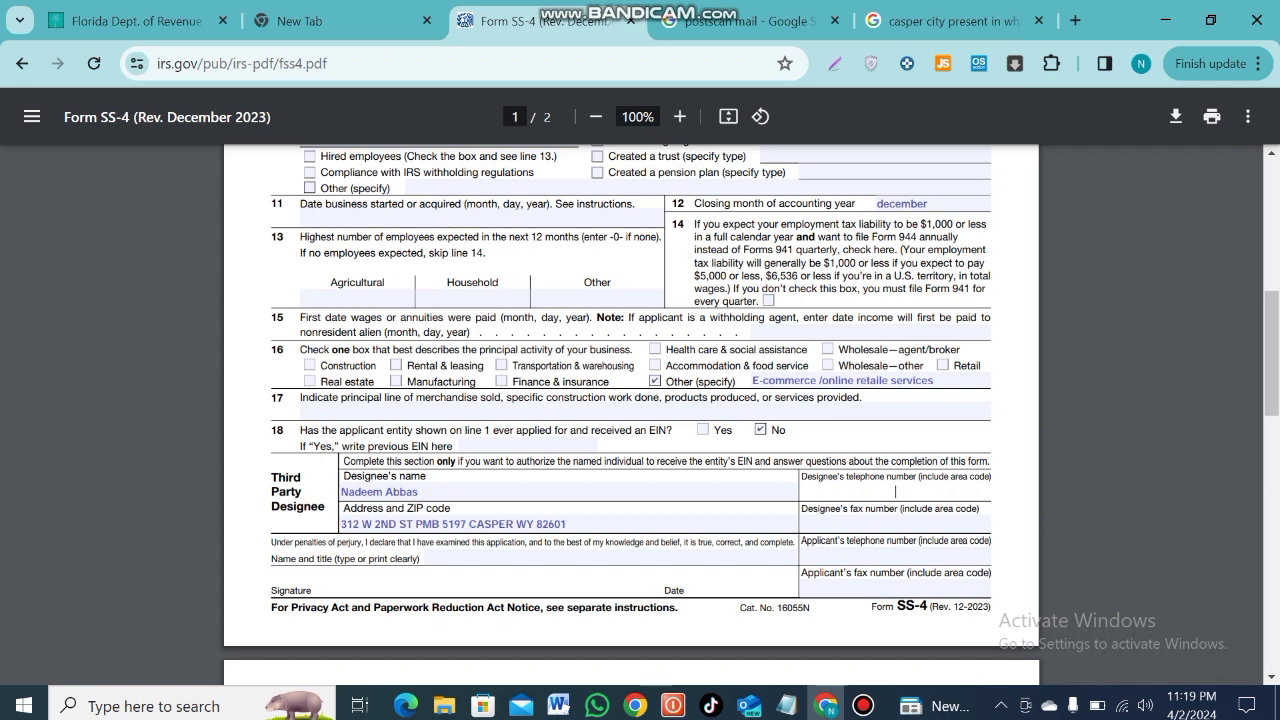
Start an eFax lookup by typing EFAX in a new browser tab
left_click(895, 523)
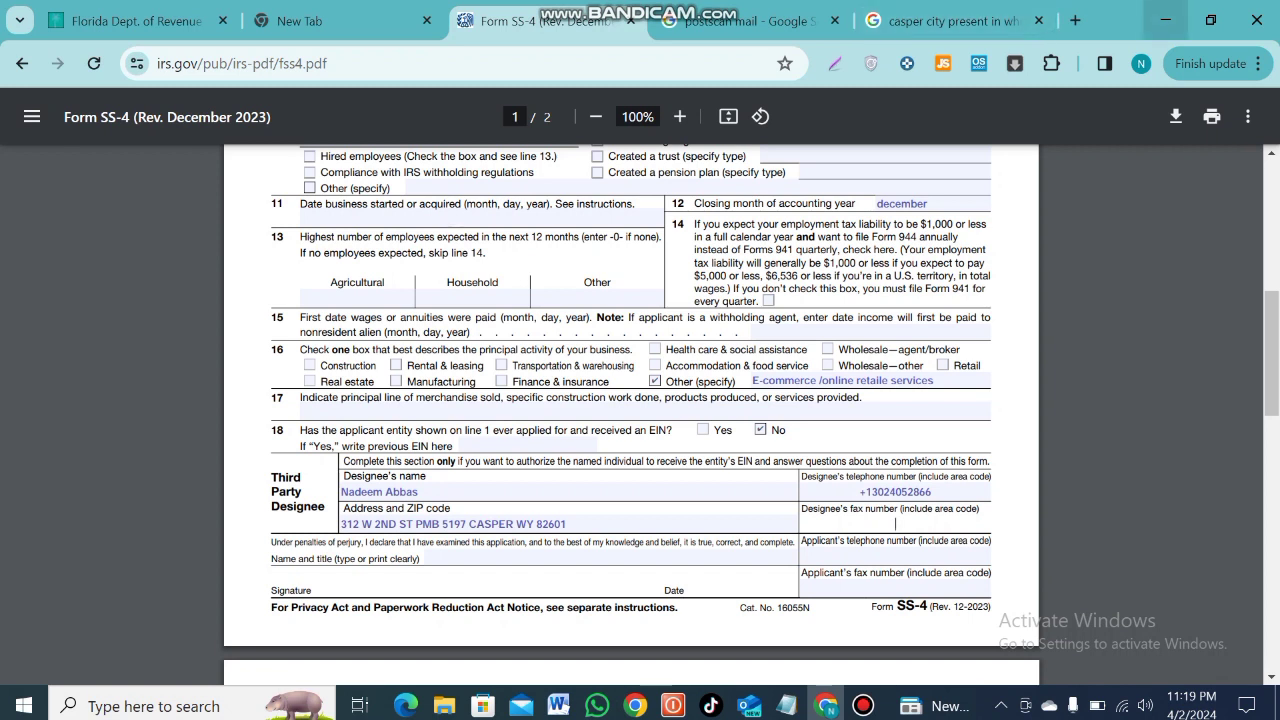
left_click(1075, 20)
type("EFAX")
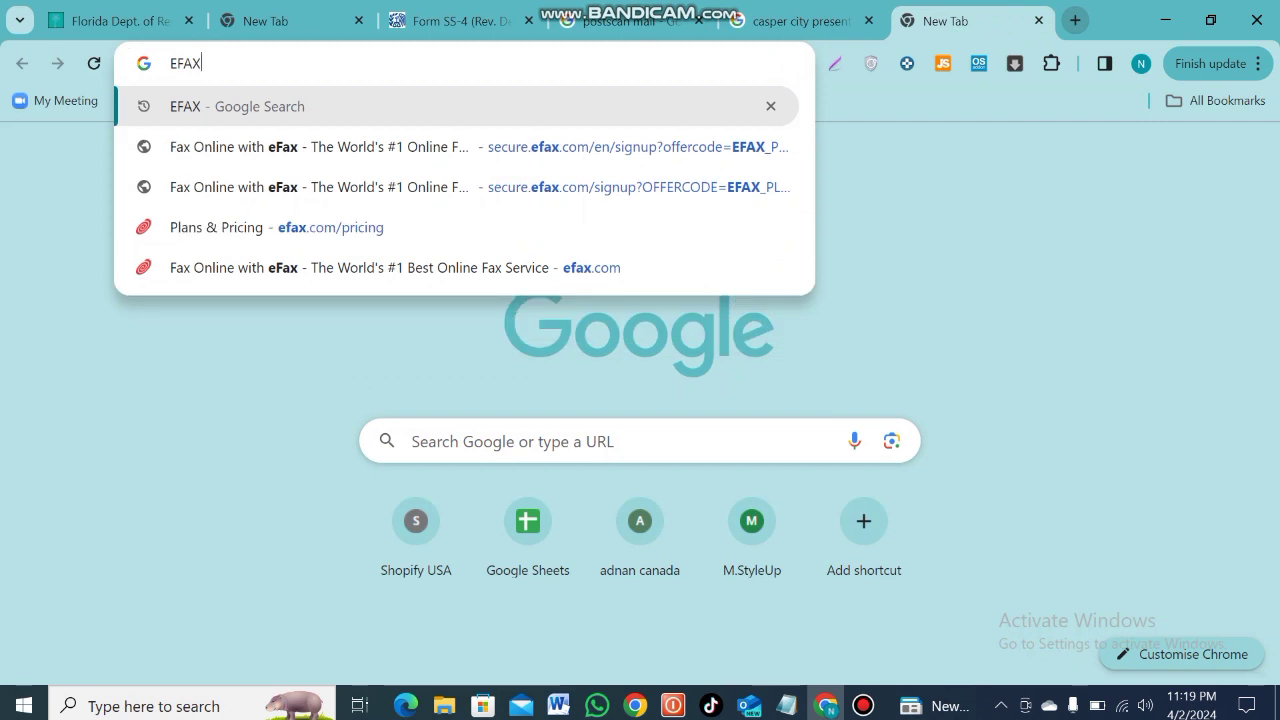
Search for EFAX and scroll through the eFax home page features
key("Return")
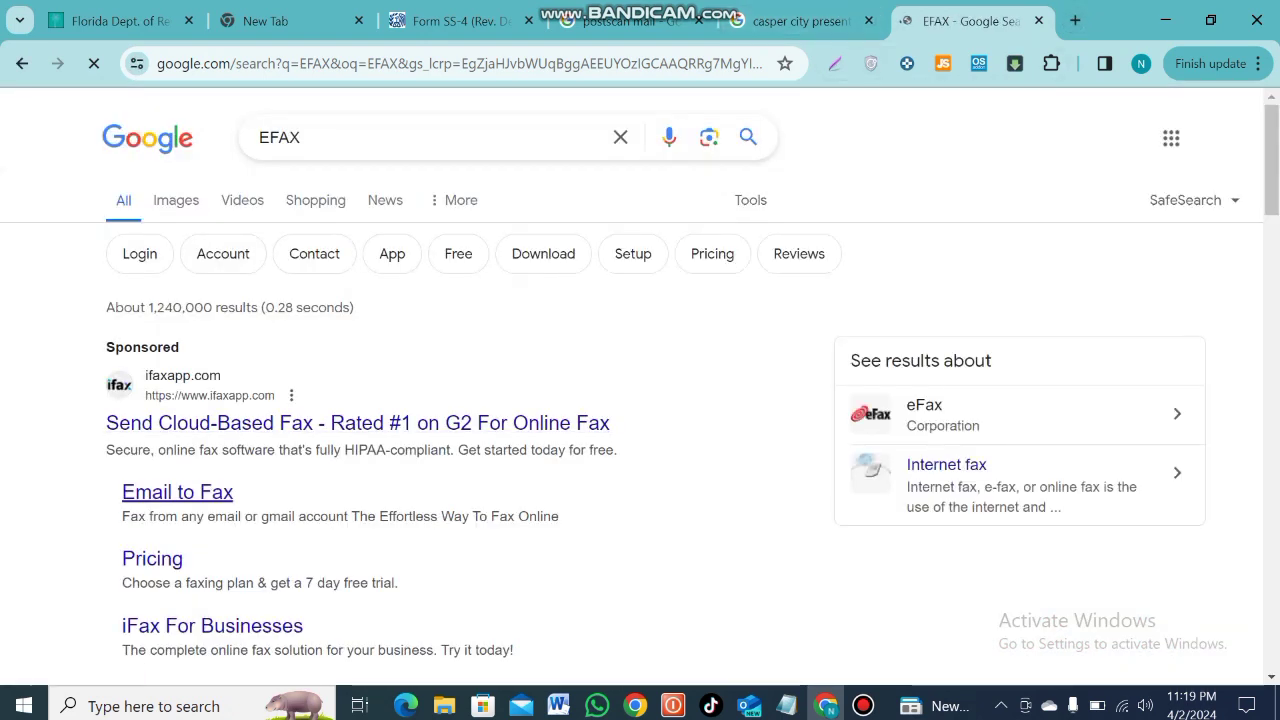
scroll(640, 400, "down", 5)
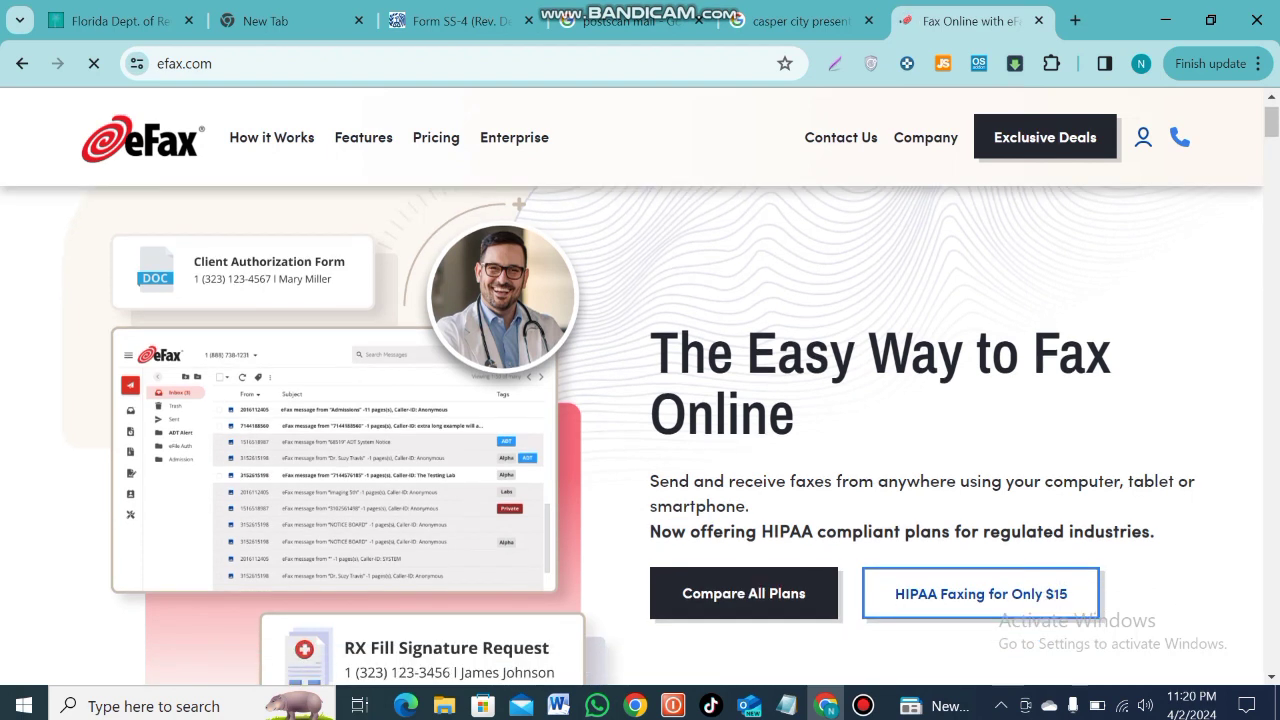
scroll(640, 395, "down", 3)
scroll(640, 395, "down", 2)
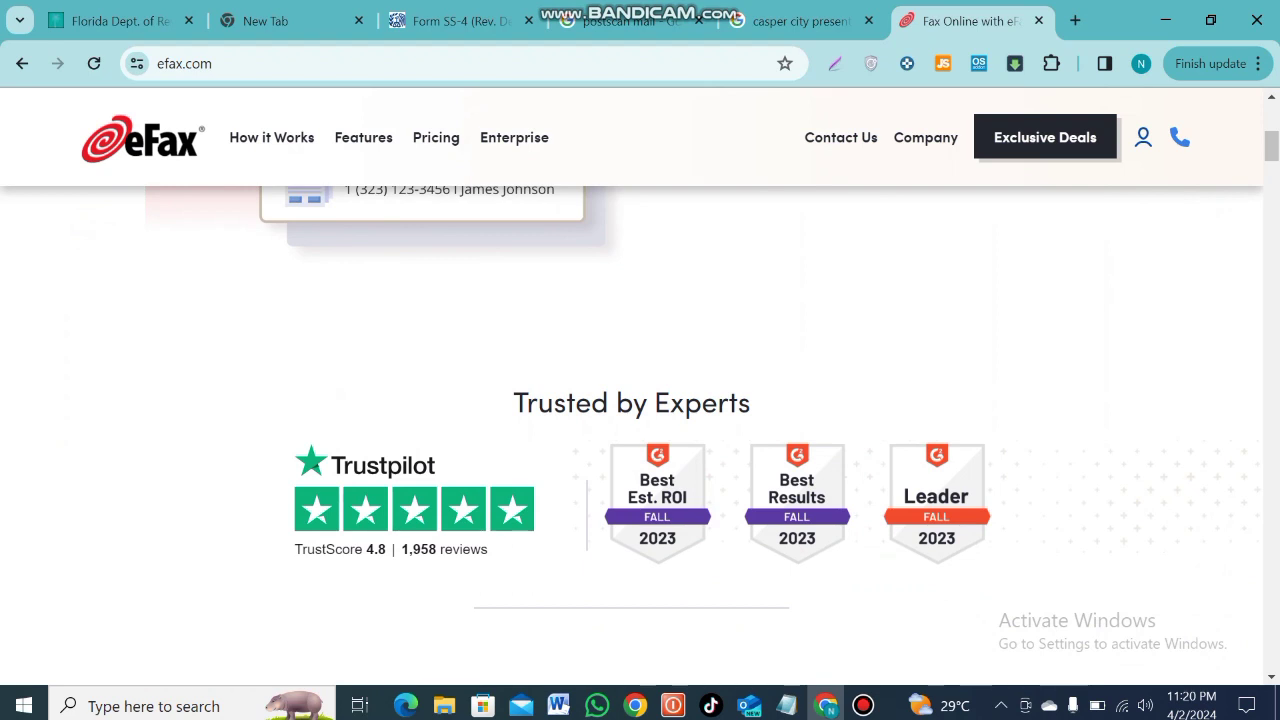
scroll(640, 395, "down", 2)
scroll(640, 395, "down", 6)
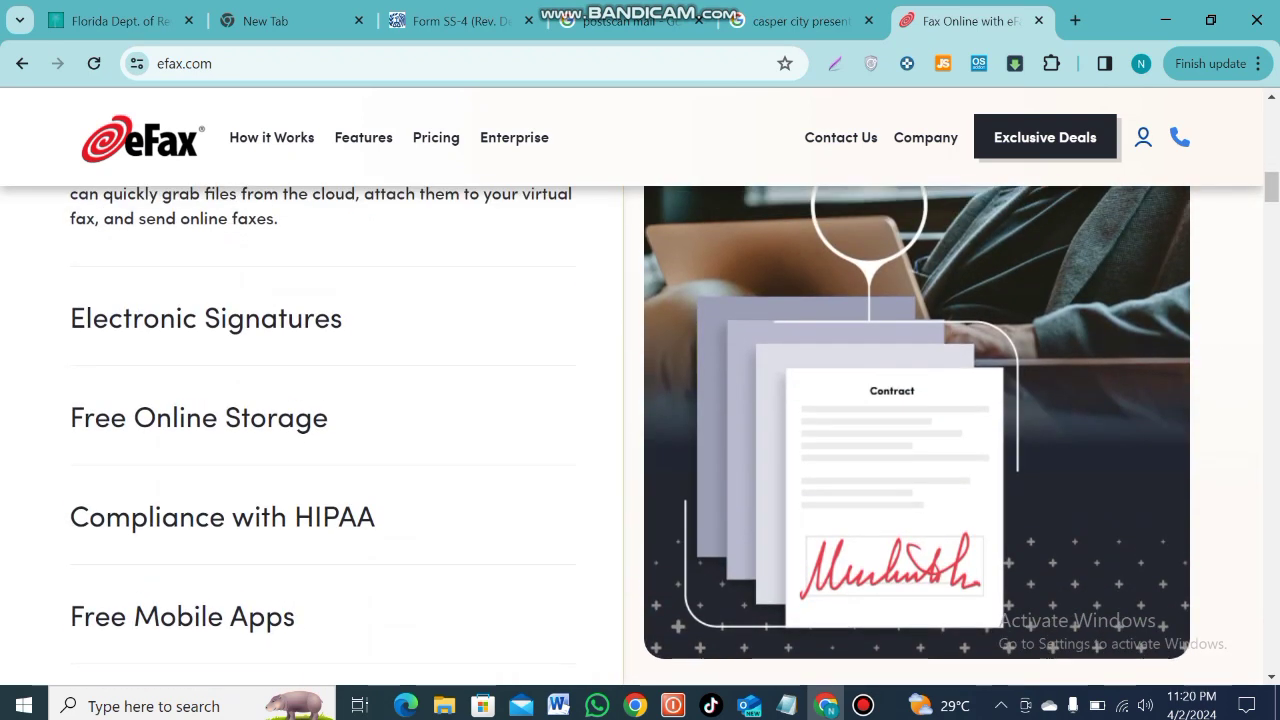
scroll(640, 395, "up", 8)
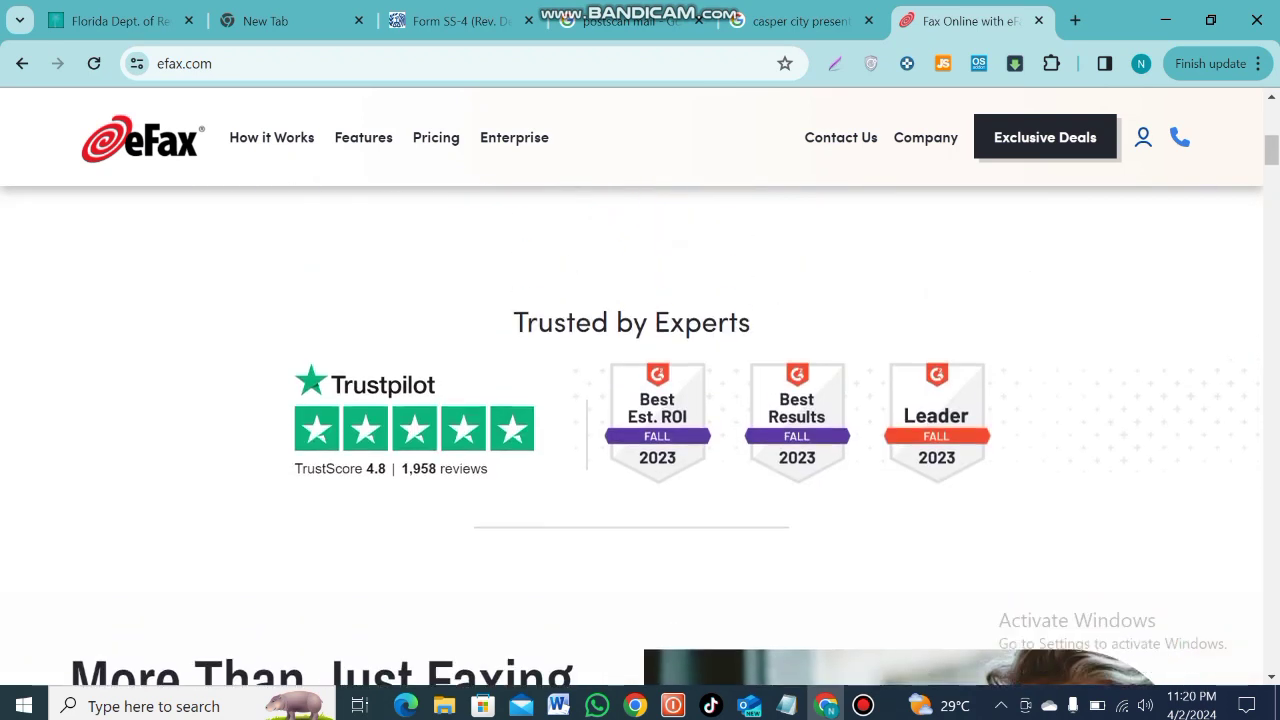
Re-enter EFAX in the address bar to reach efax.com, then type EFAX in a new tab
key("ctrl+l")
key("BackSpace")
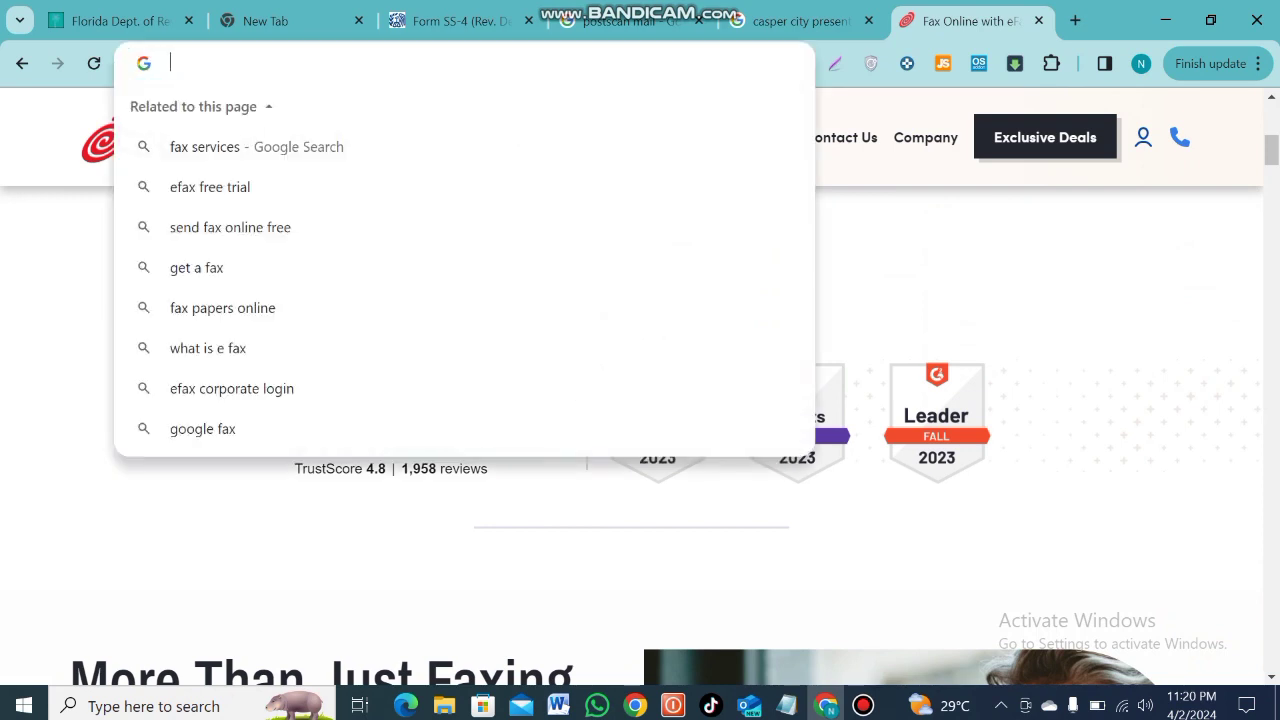
type("EFAX")
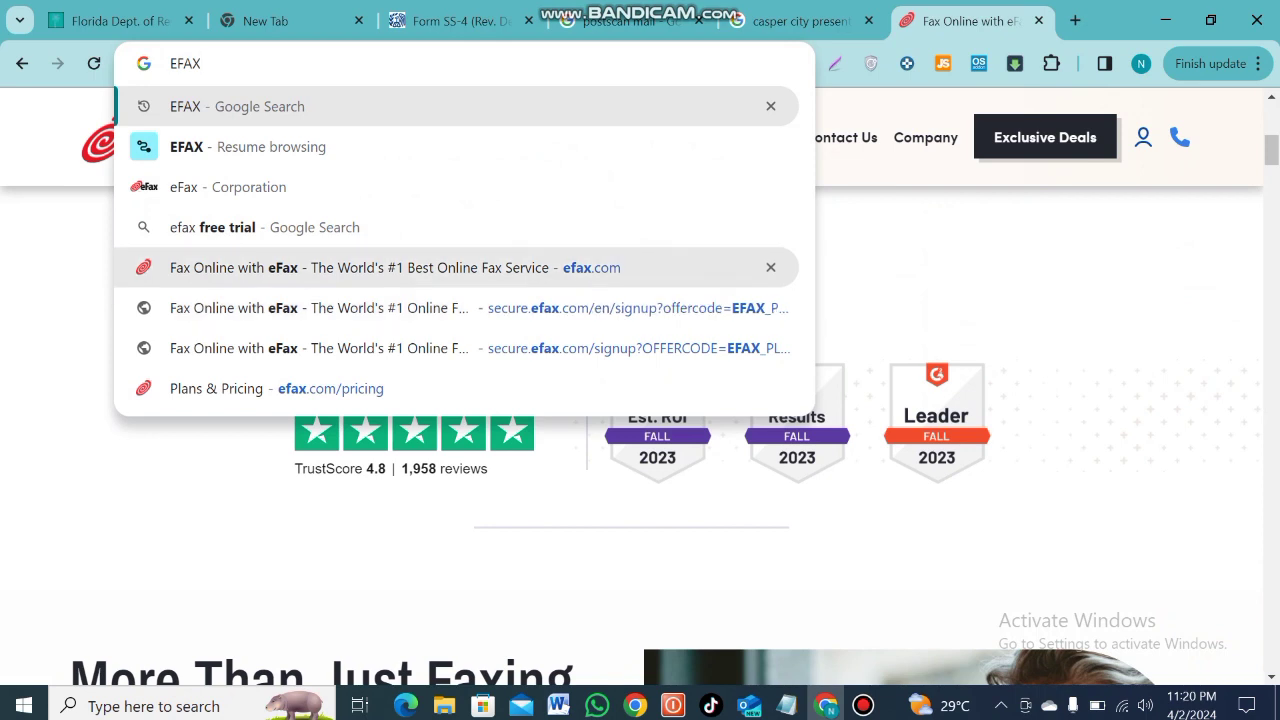
left_click(390, 267)
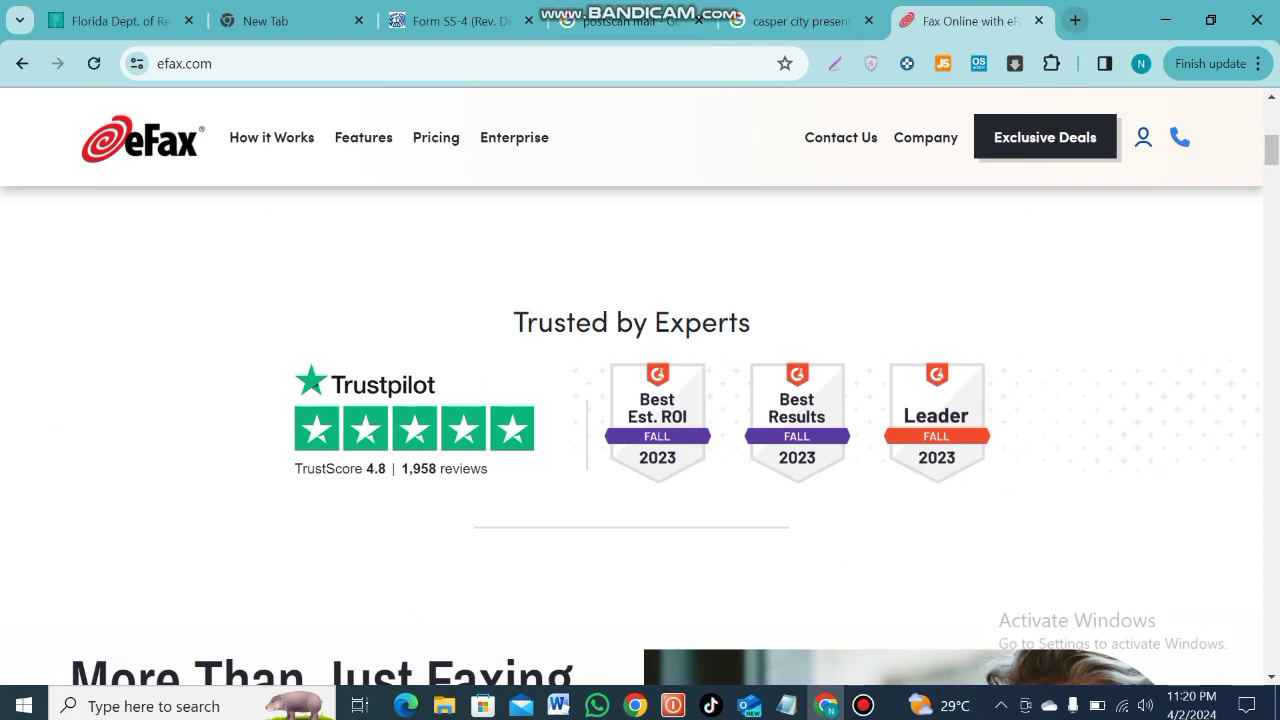
left_click(1075, 20)
type("EFAX")
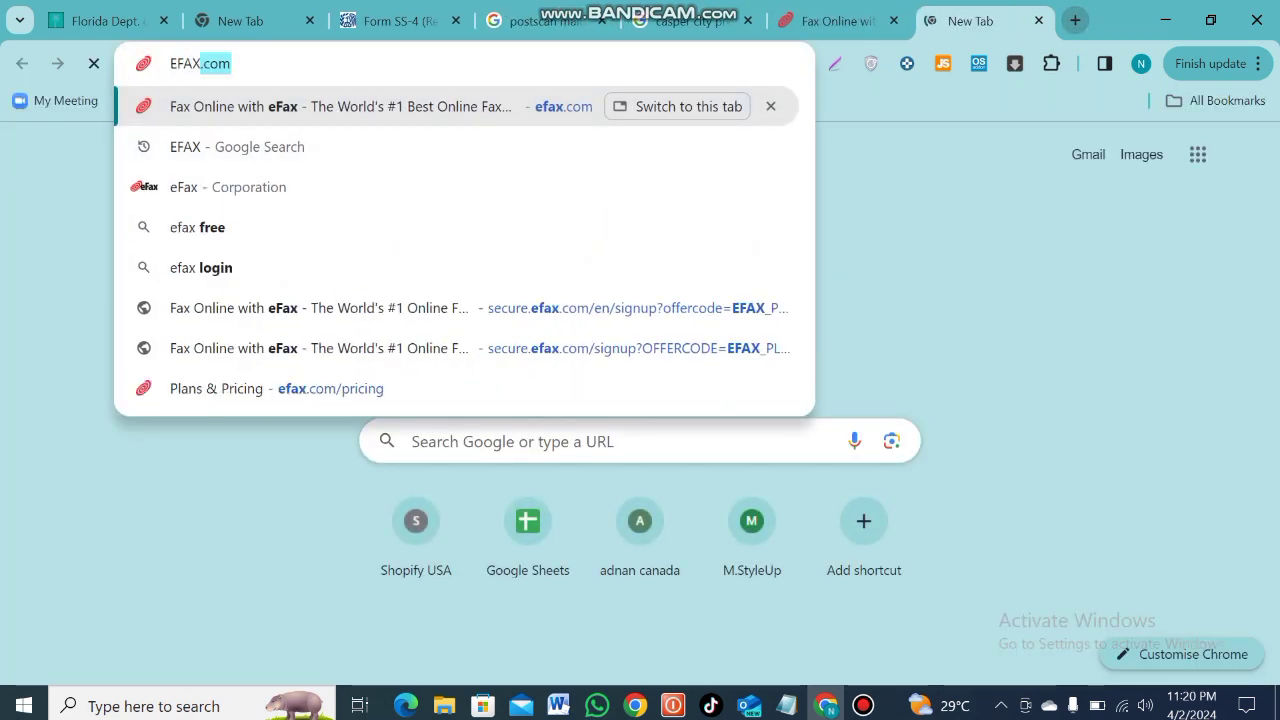
Search 'efax login' and open the eFax account login page
left_click(201, 267)
key("Return")
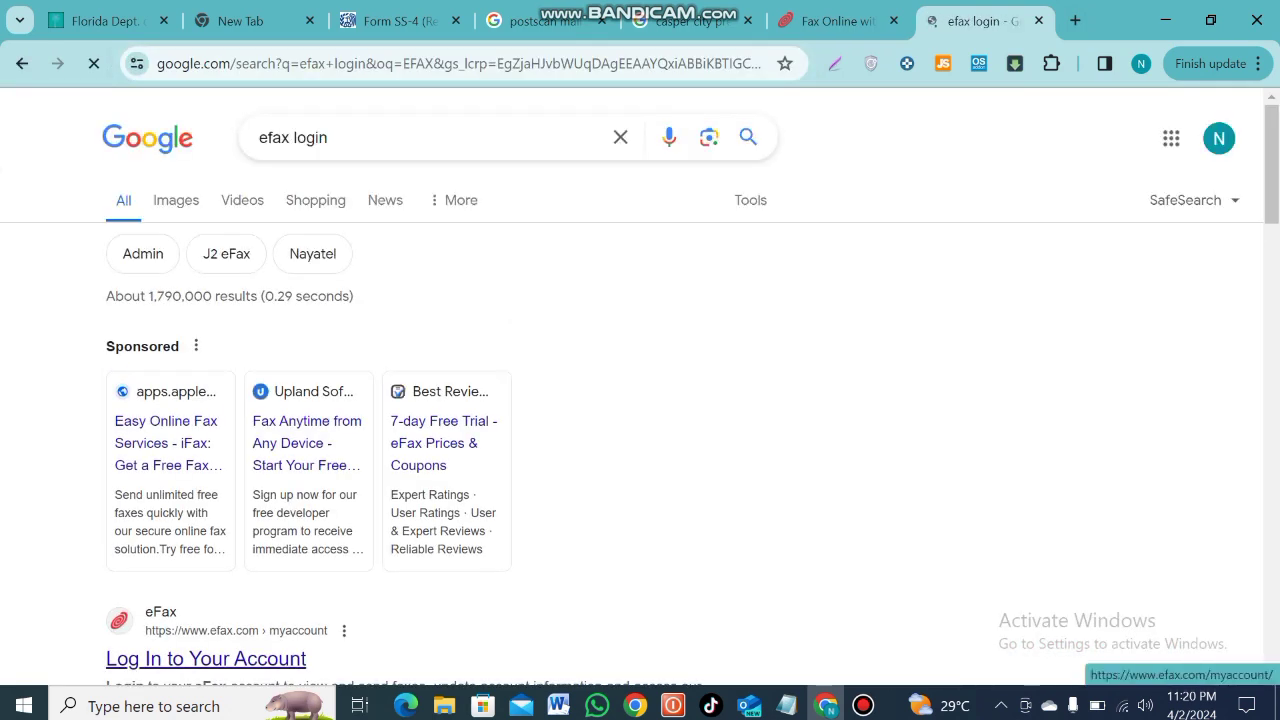
left_click(206, 658)
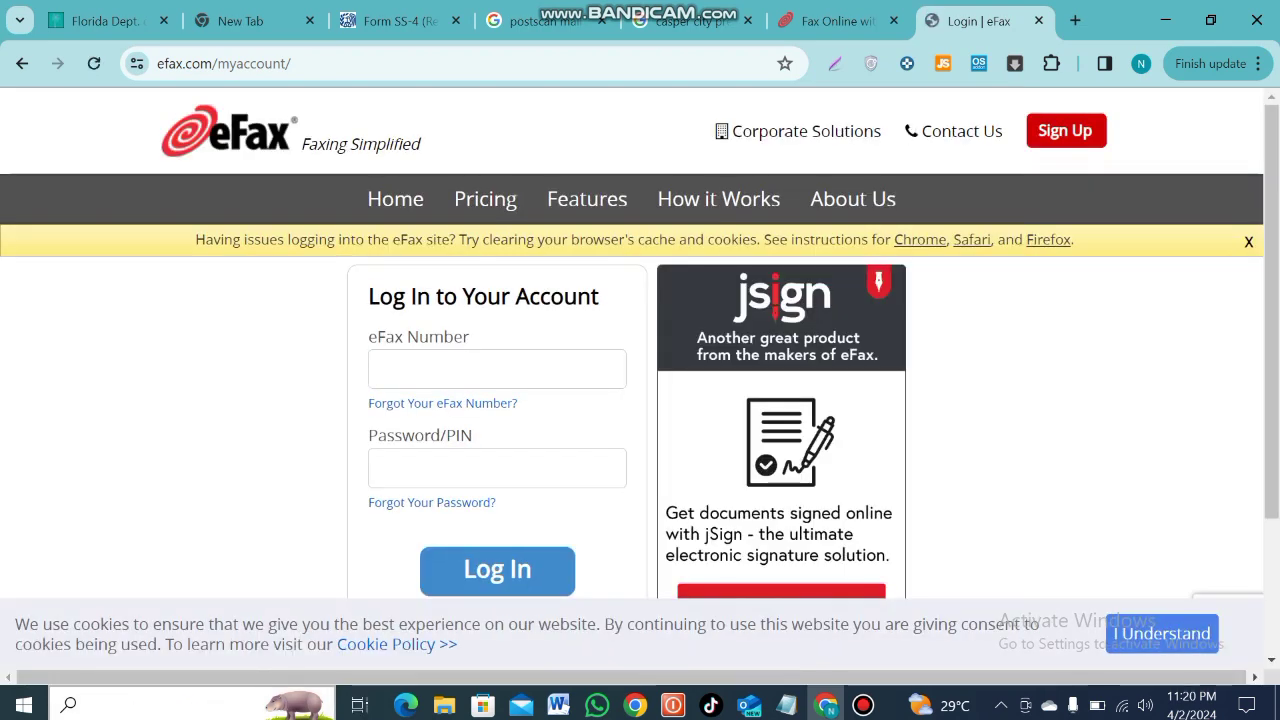
Return to the Form SS-4 PDF tab
left_click(88, 706)
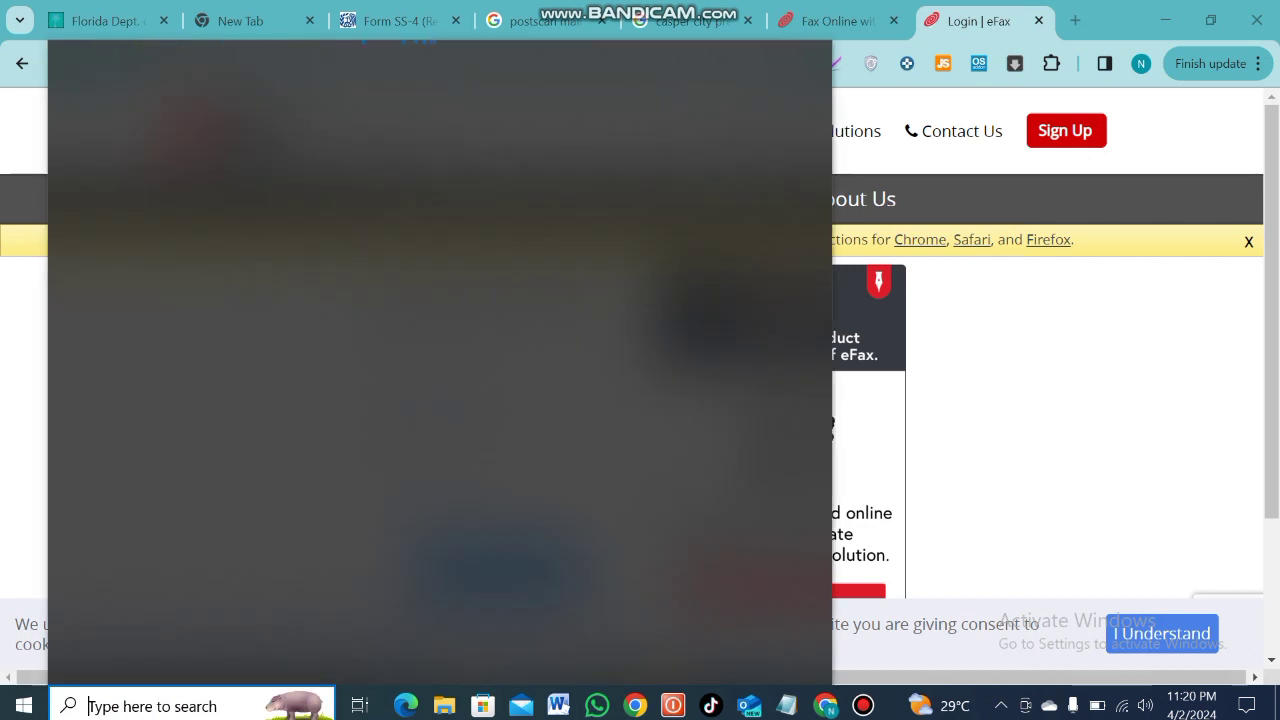
key("Escape")
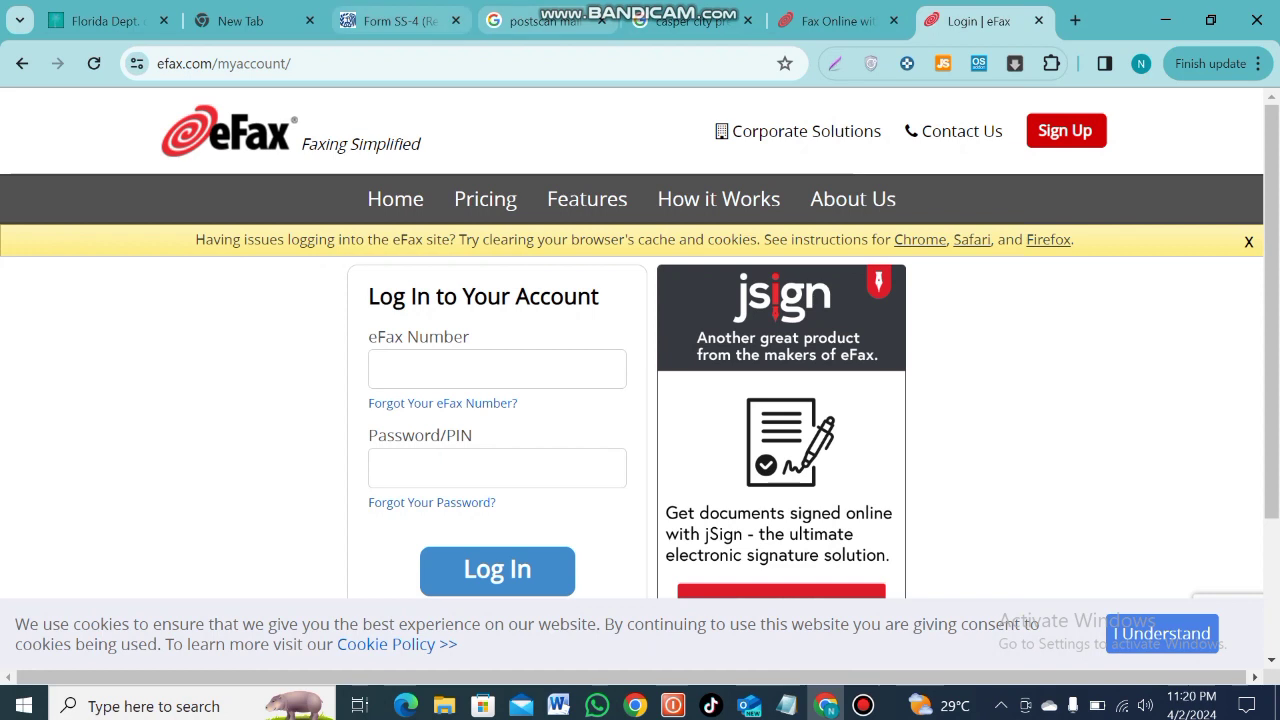
left_click(395, 20)
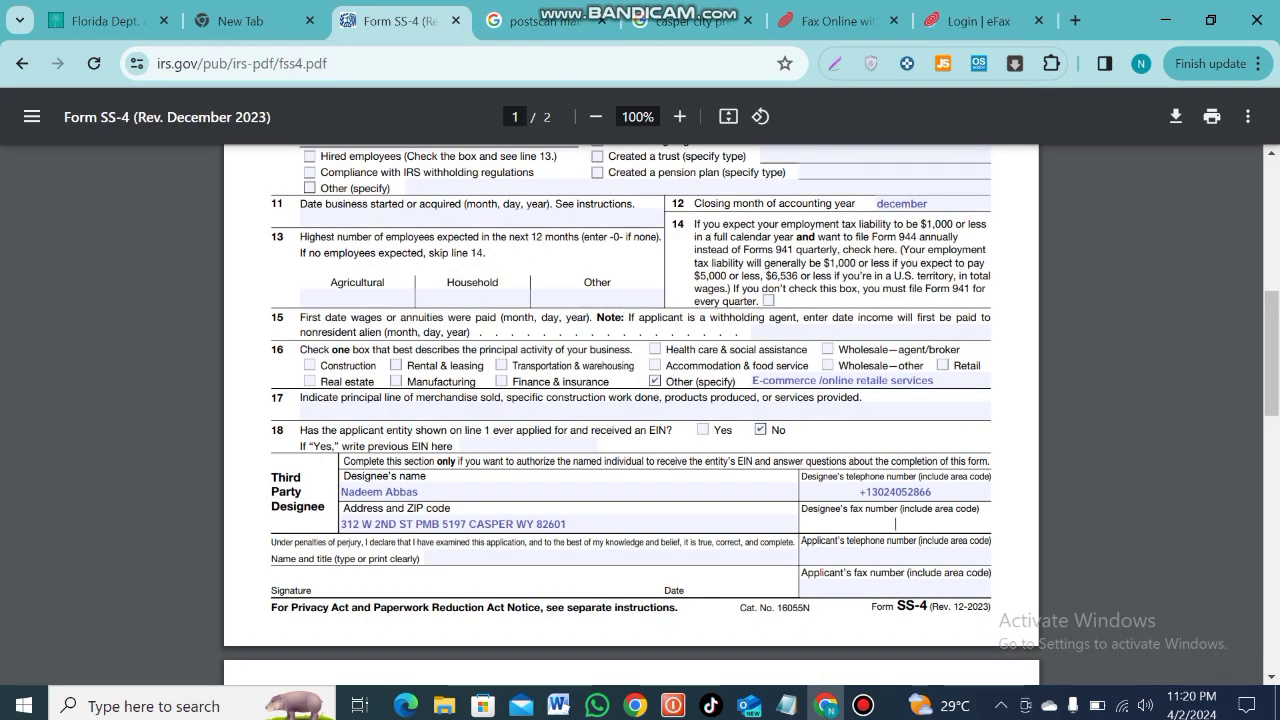
Type the designee's fax number, correcting the mistyped digits
type("13-7")
key("BackSpace")
key("BackSpace")
key("BackSpace")
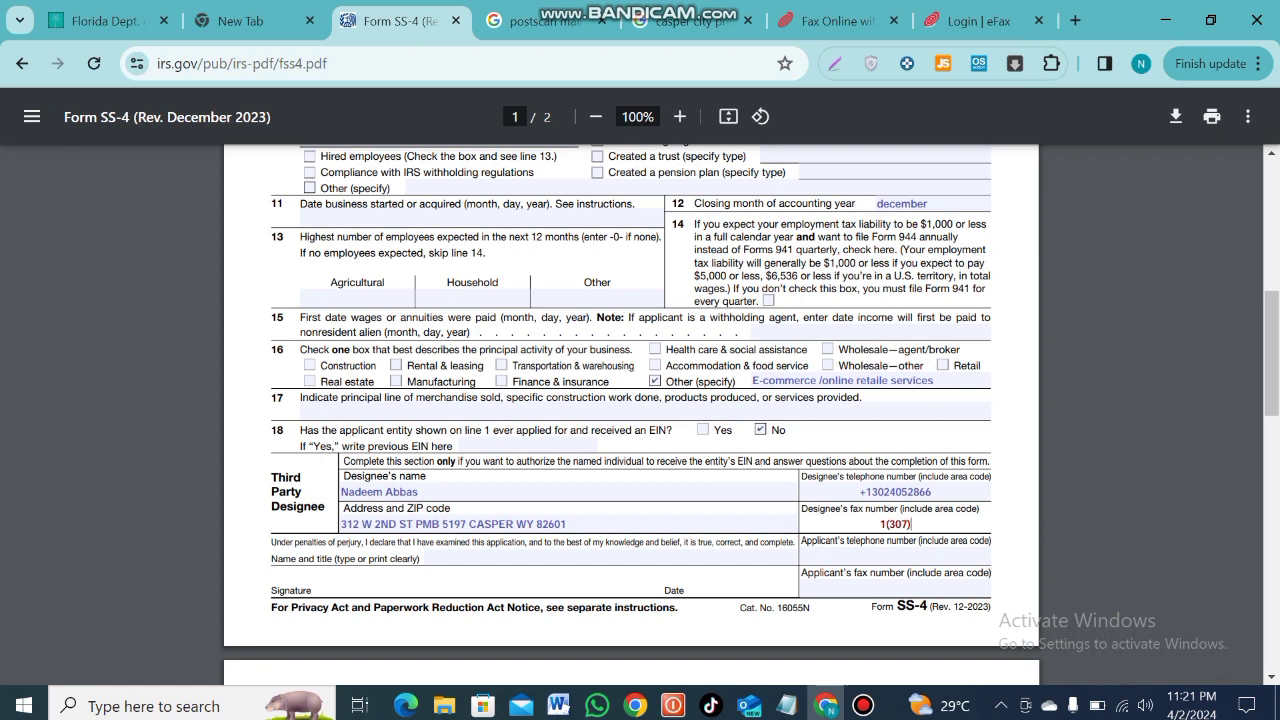
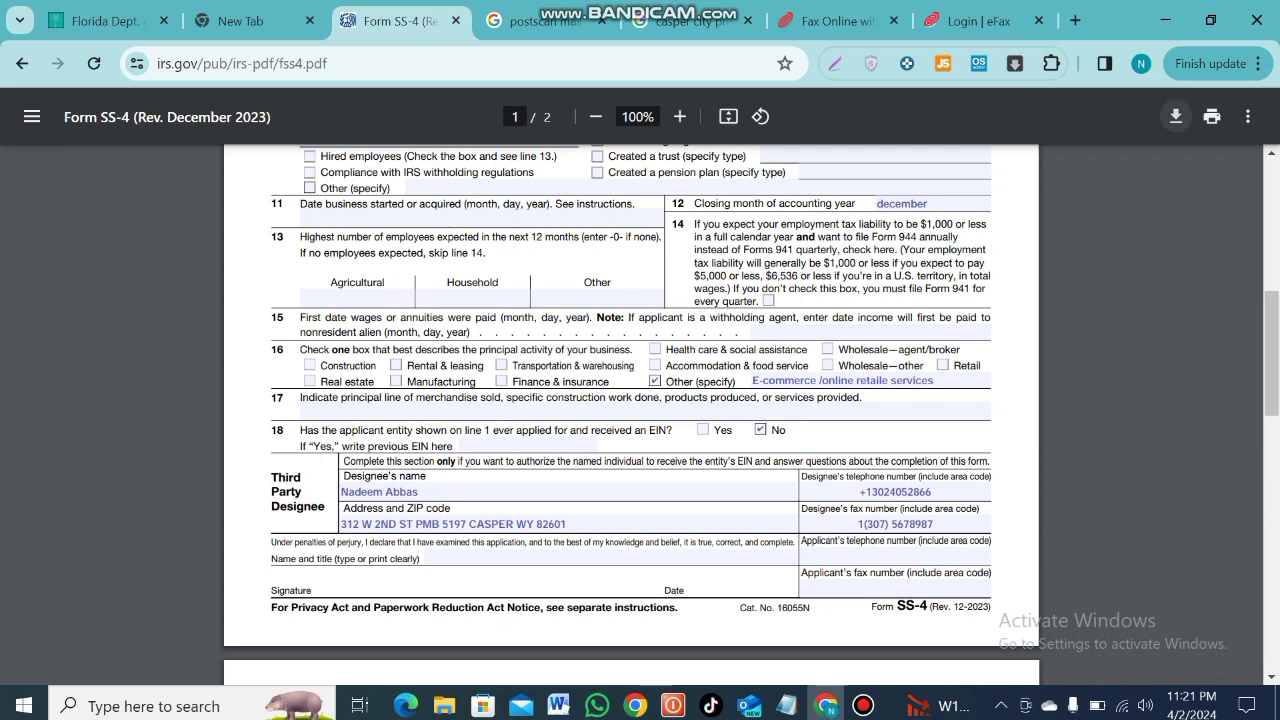
left_click(1176, 116)
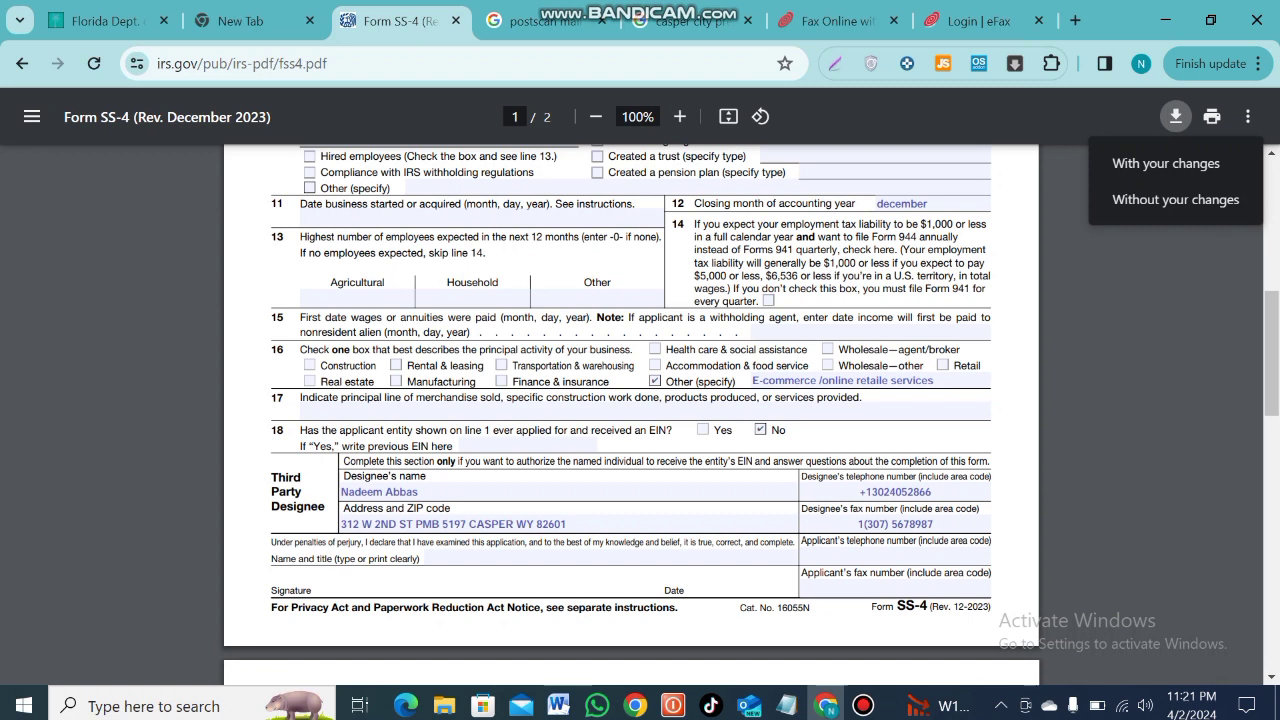
Print the form as PDF to the Desktop as 'Form SS-4 (Rev. December 2023)555'
left_click(1176, 116)
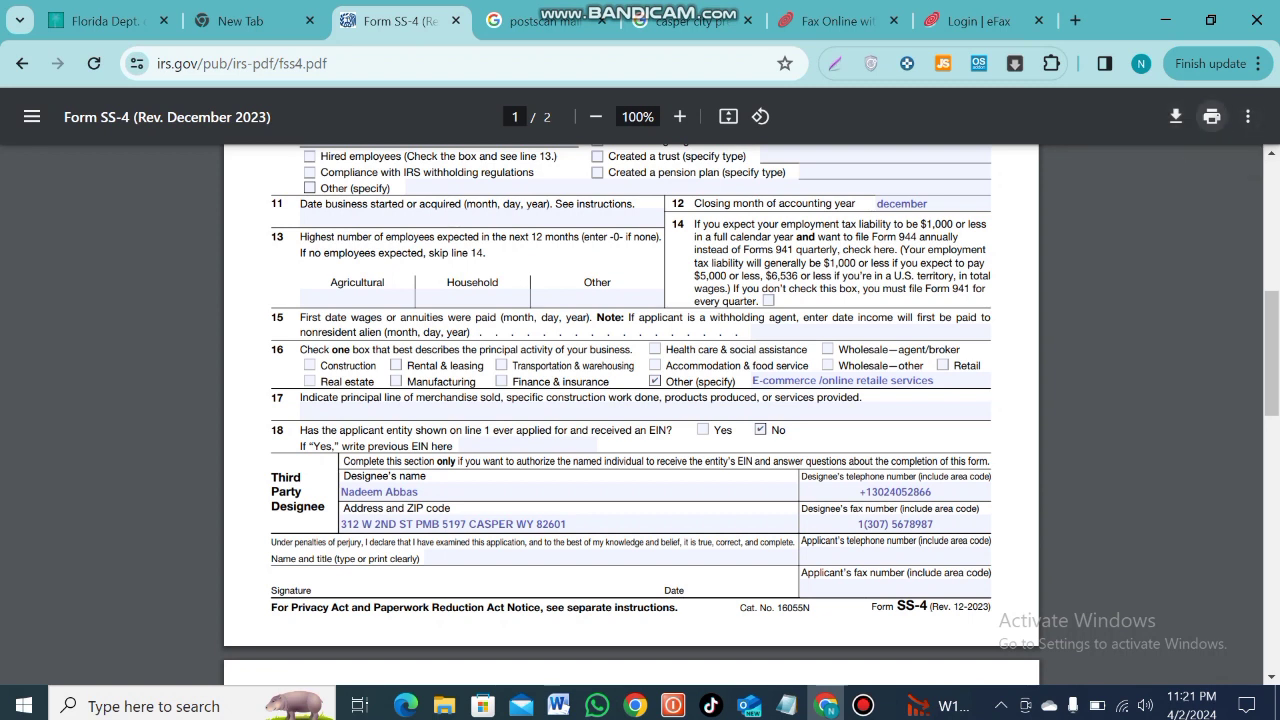
left_click(1211, 116)
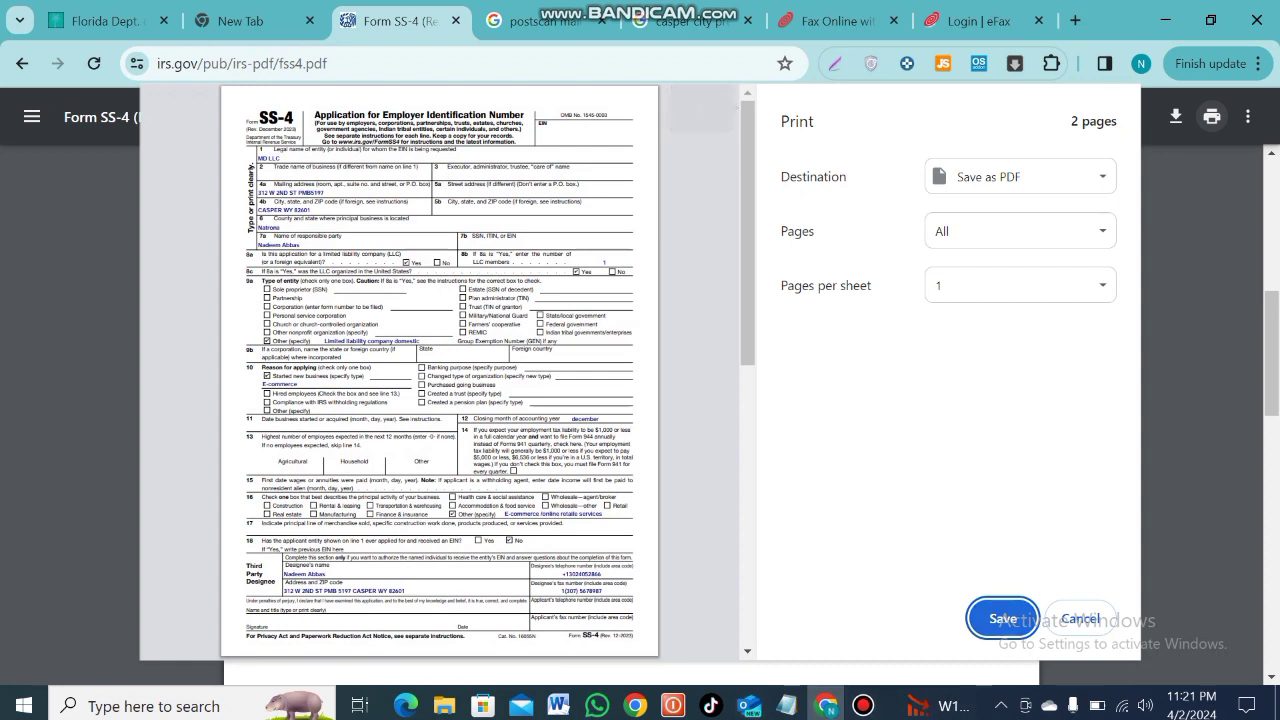
left_click(1003, 618)
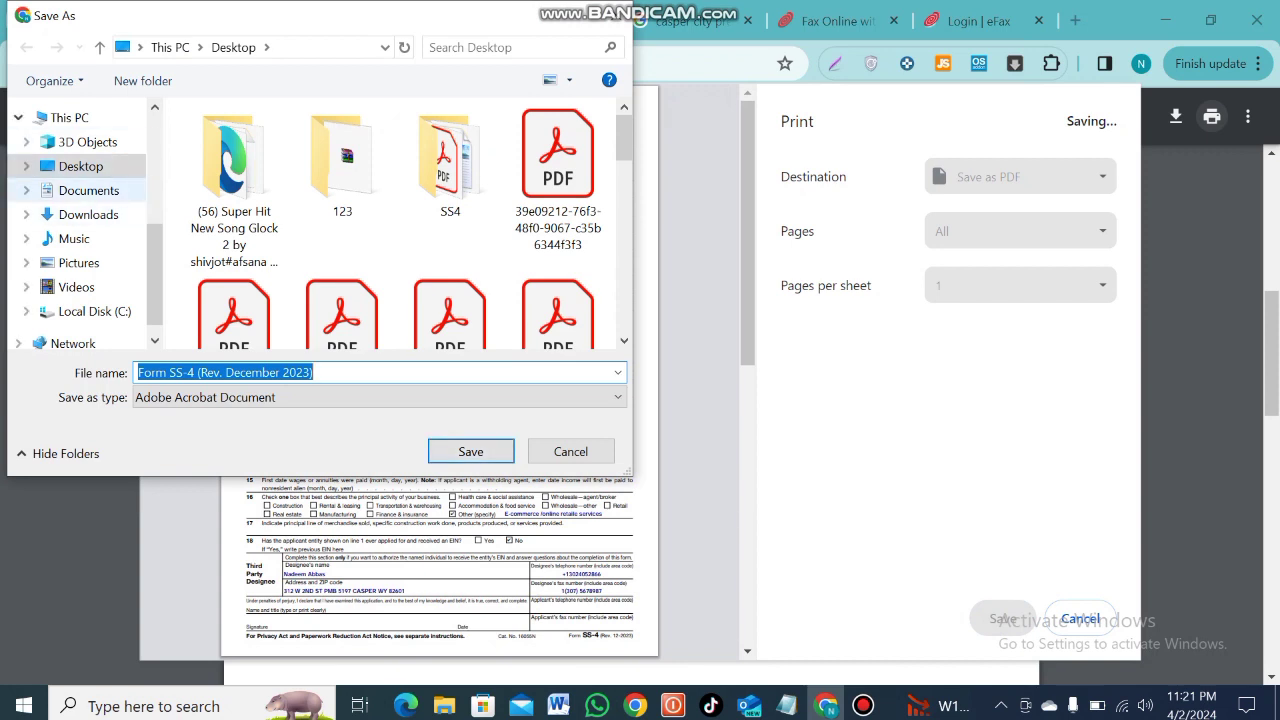
left_click(88, 190)
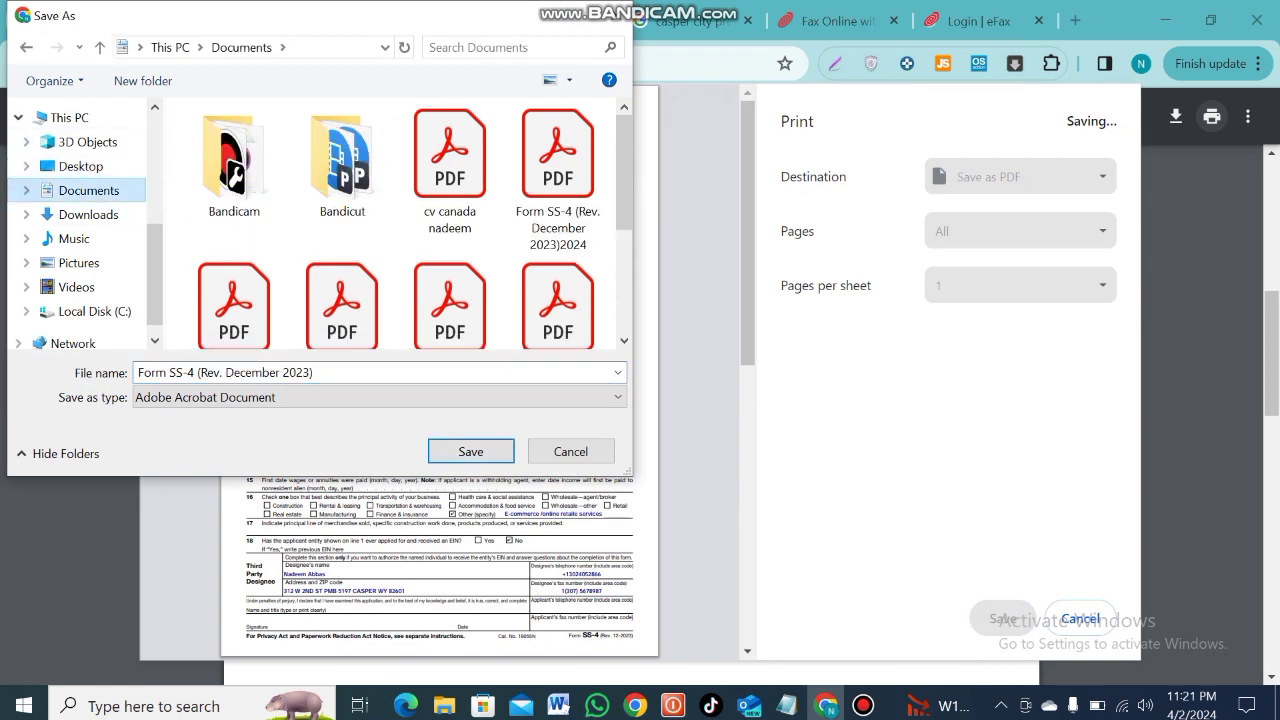
left_click(80, 166)
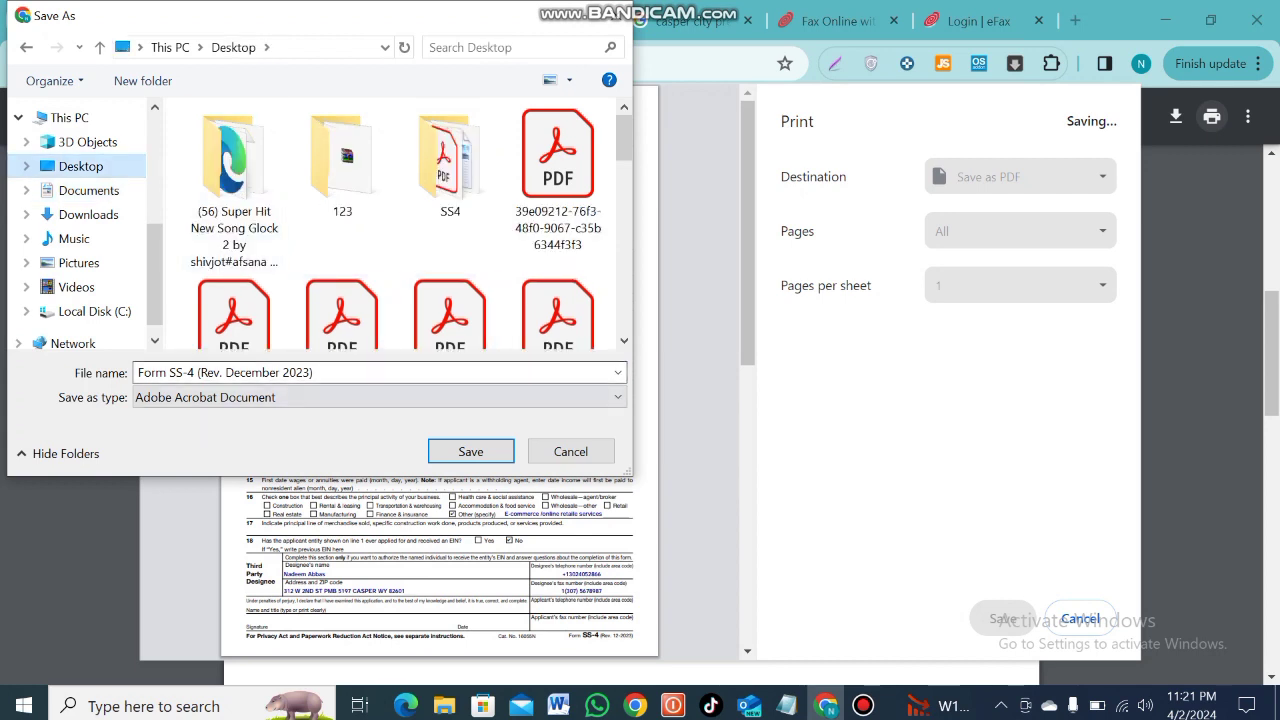
left_click(340, 373)
left_click(340, 373)
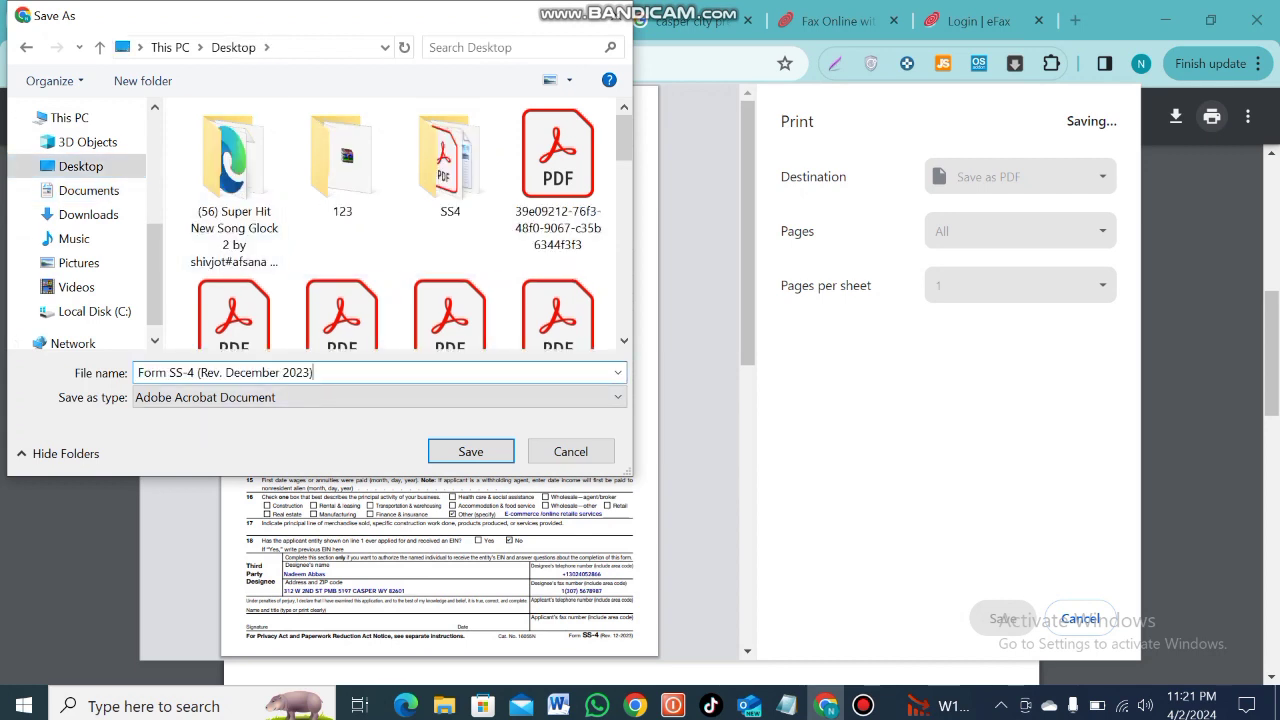
type("555")
left_click(471, 451)
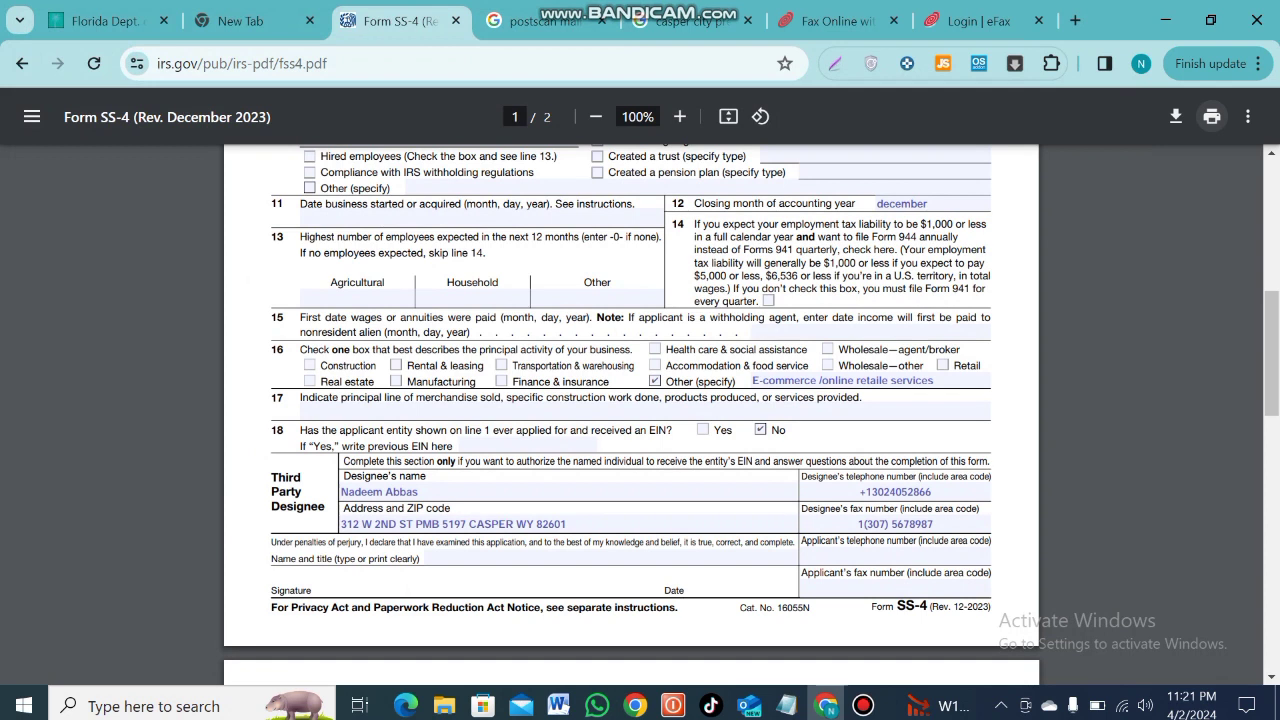
Open 'Form SS-4 (Rev. December 2023)555' from the Desktop folder in Adobe Acrobat
left_click(444, 705)
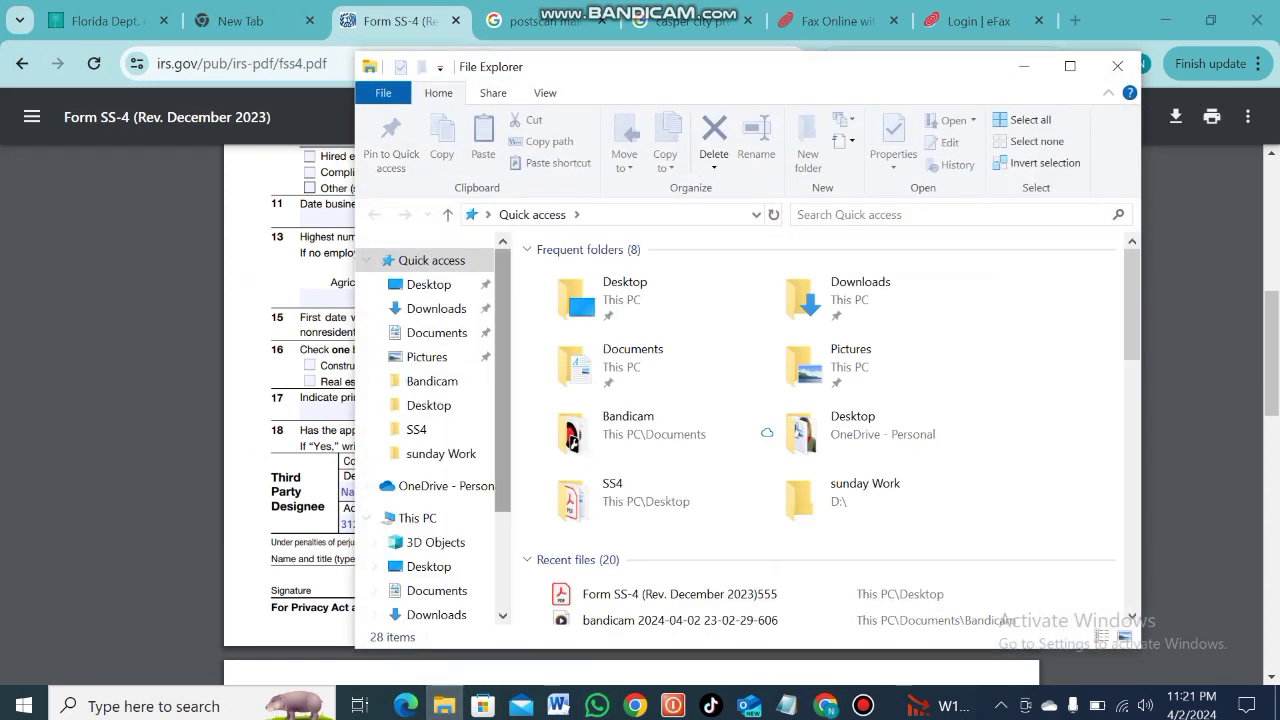
left_click(428, 284)
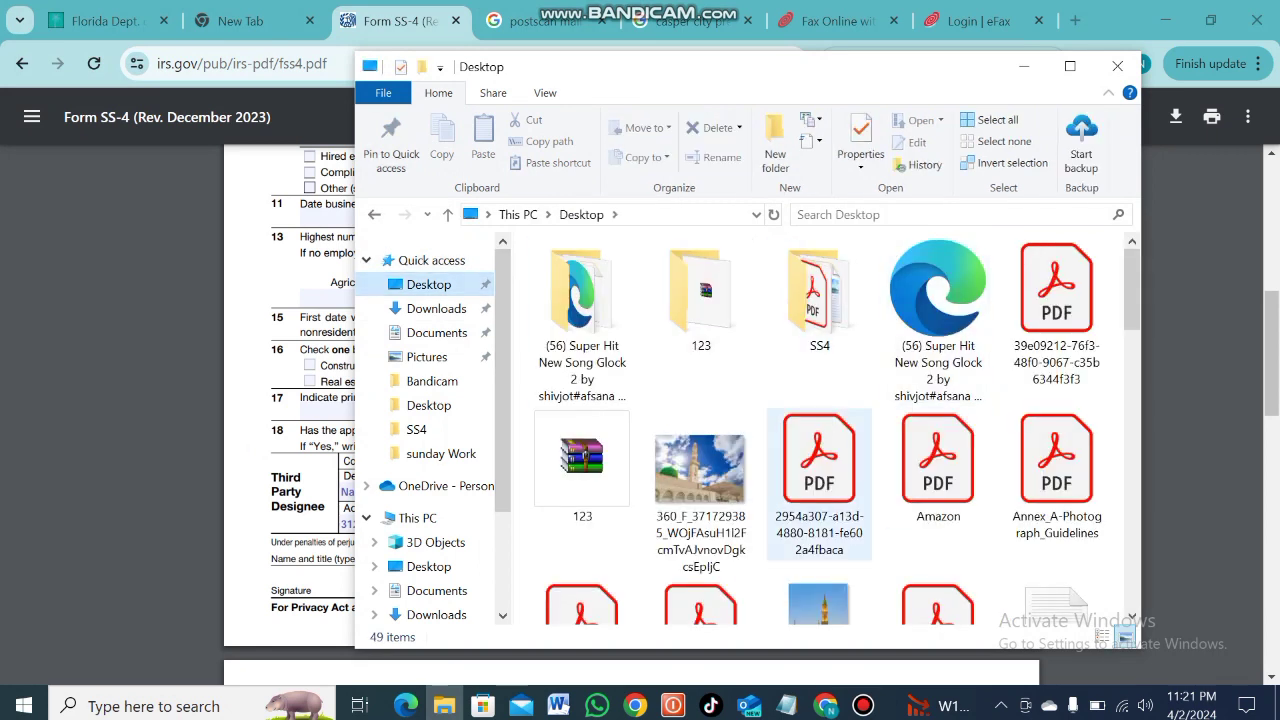
scroll(819, 480, "down", 5)
scroll(819, 430, "down", 2)
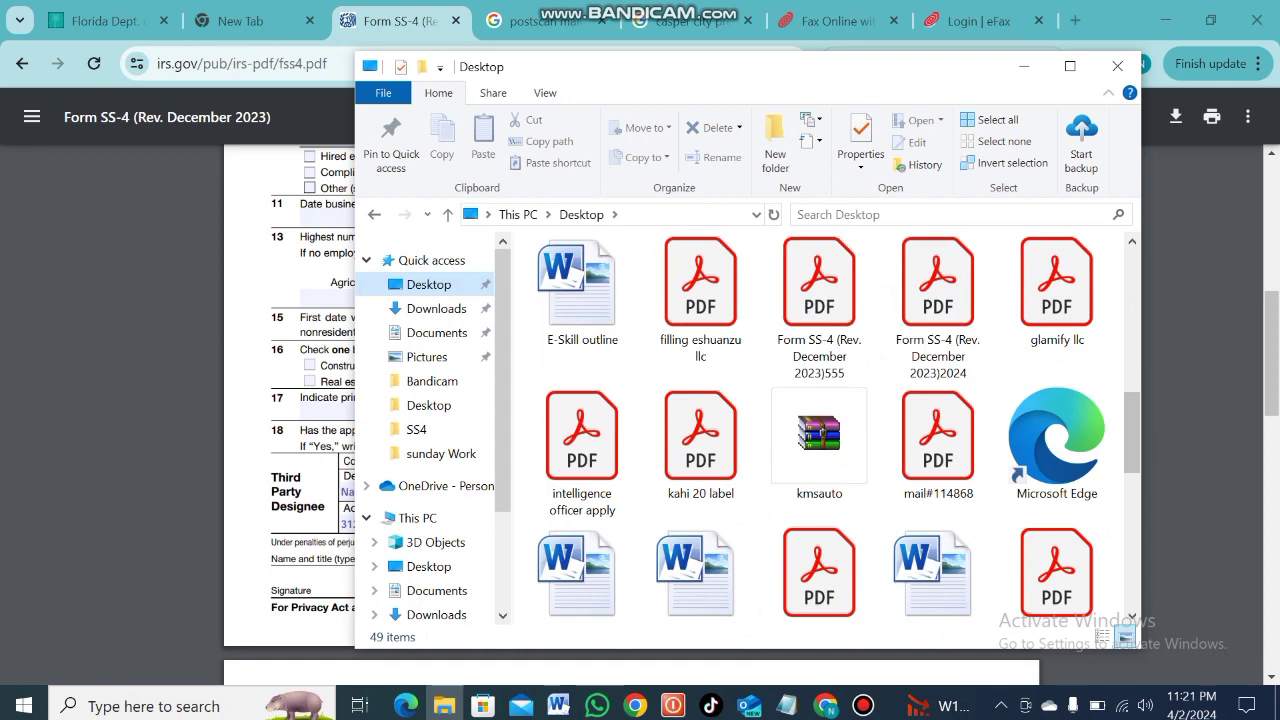
left_click(819, 290)
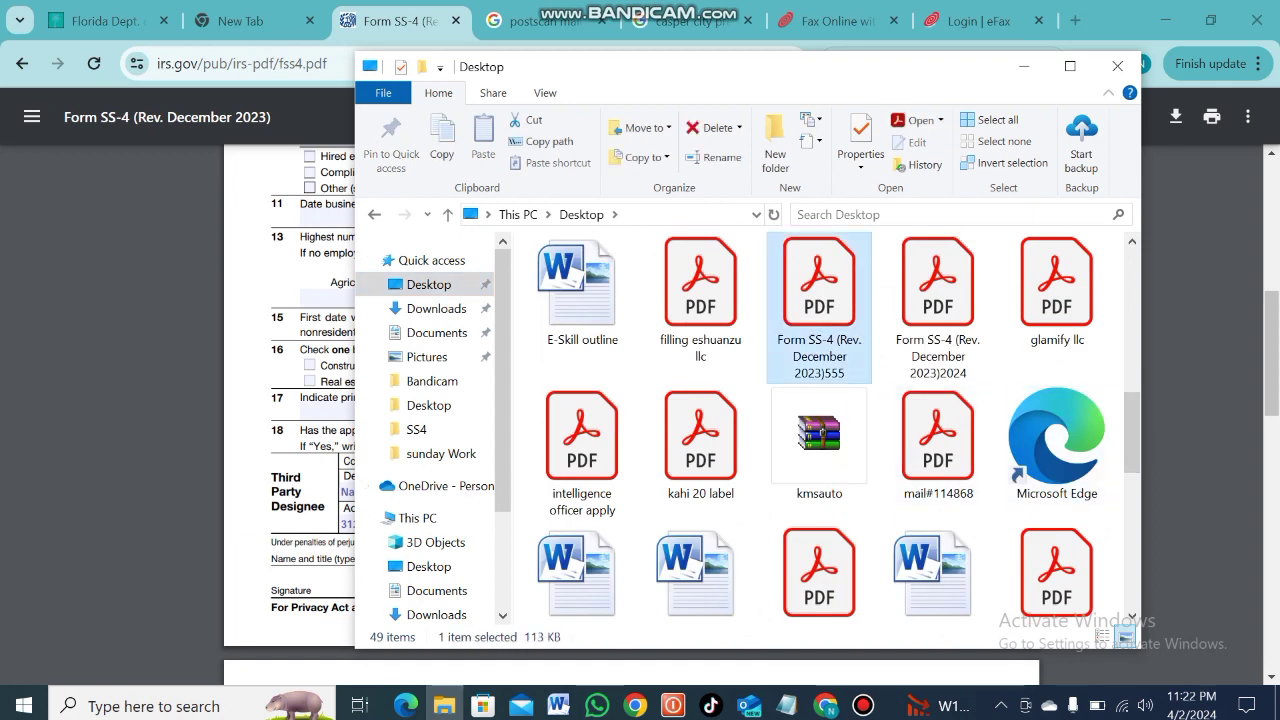
key("Return")
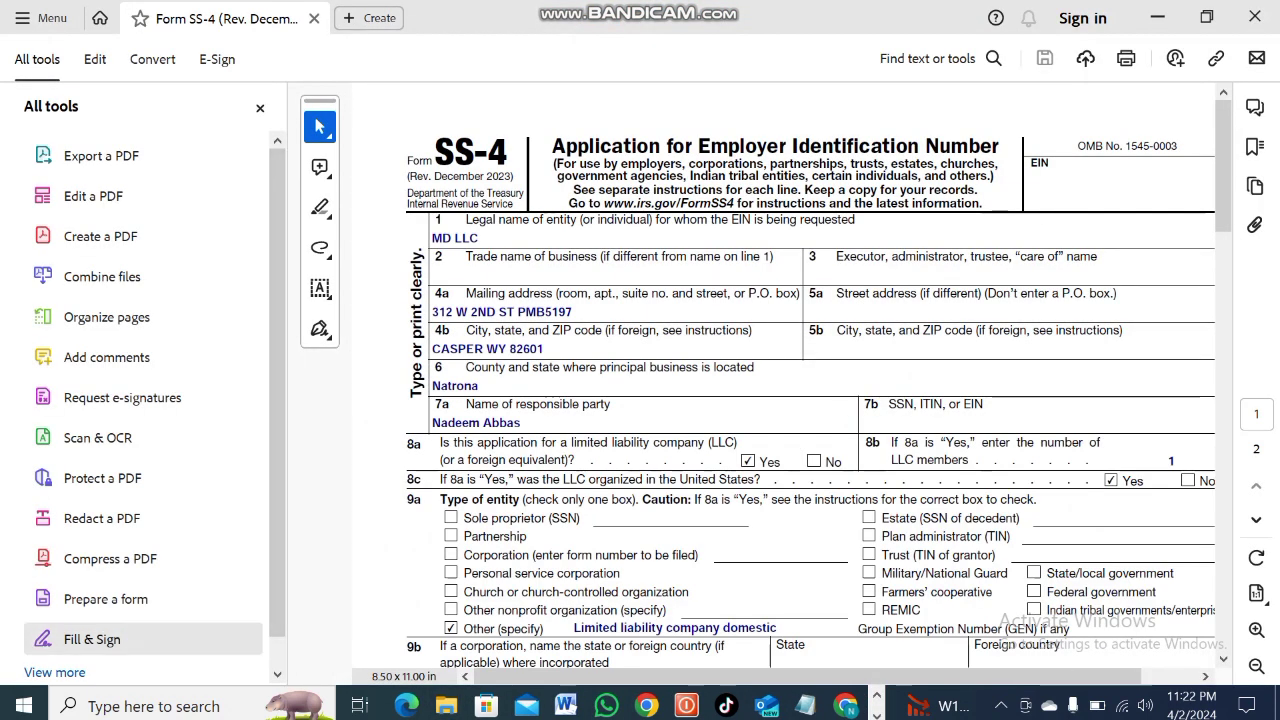
In E-Sign, delete the old saved signature and type the responsible party's name as a new one
left_click(92, 639)
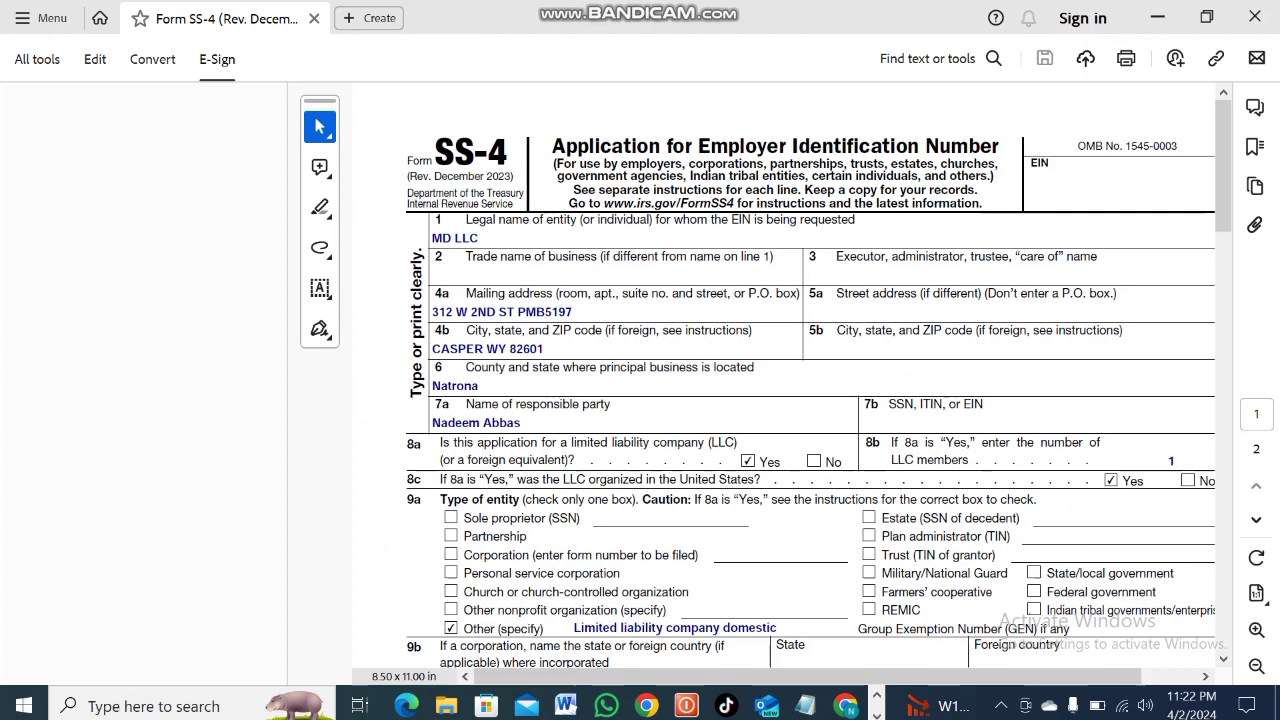
left_click(320, 288)
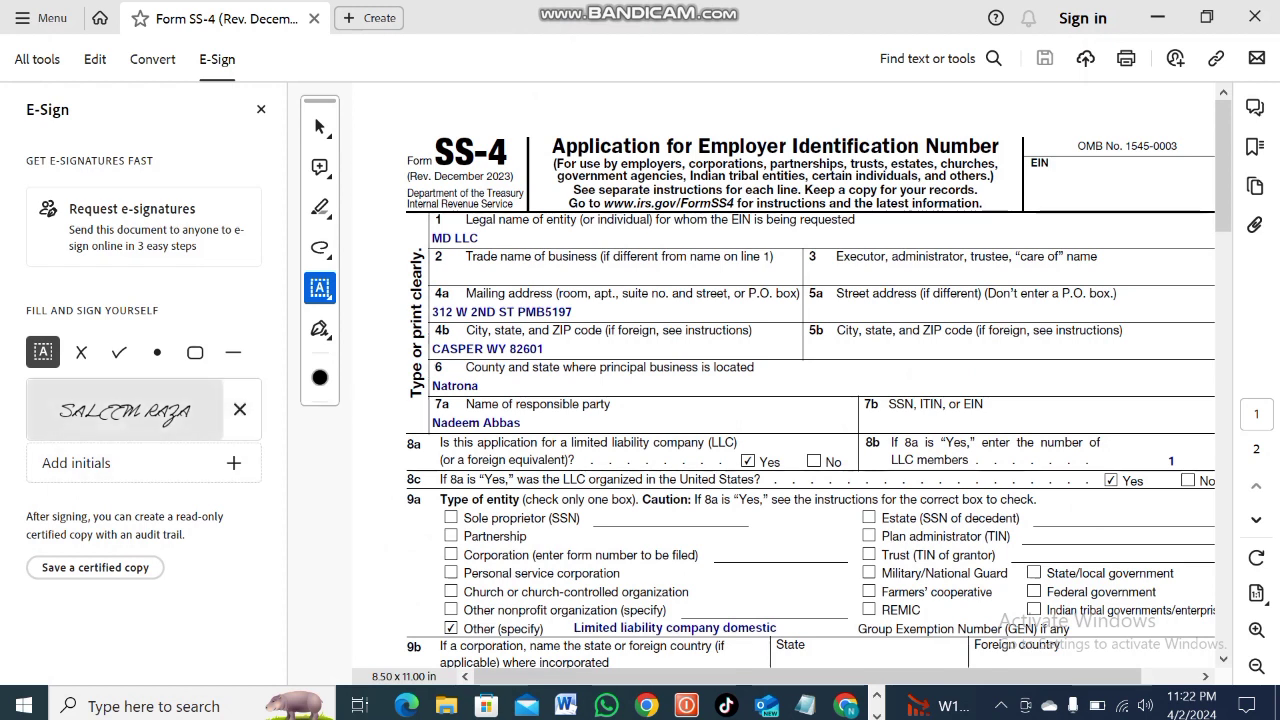
left_click(125, 410)
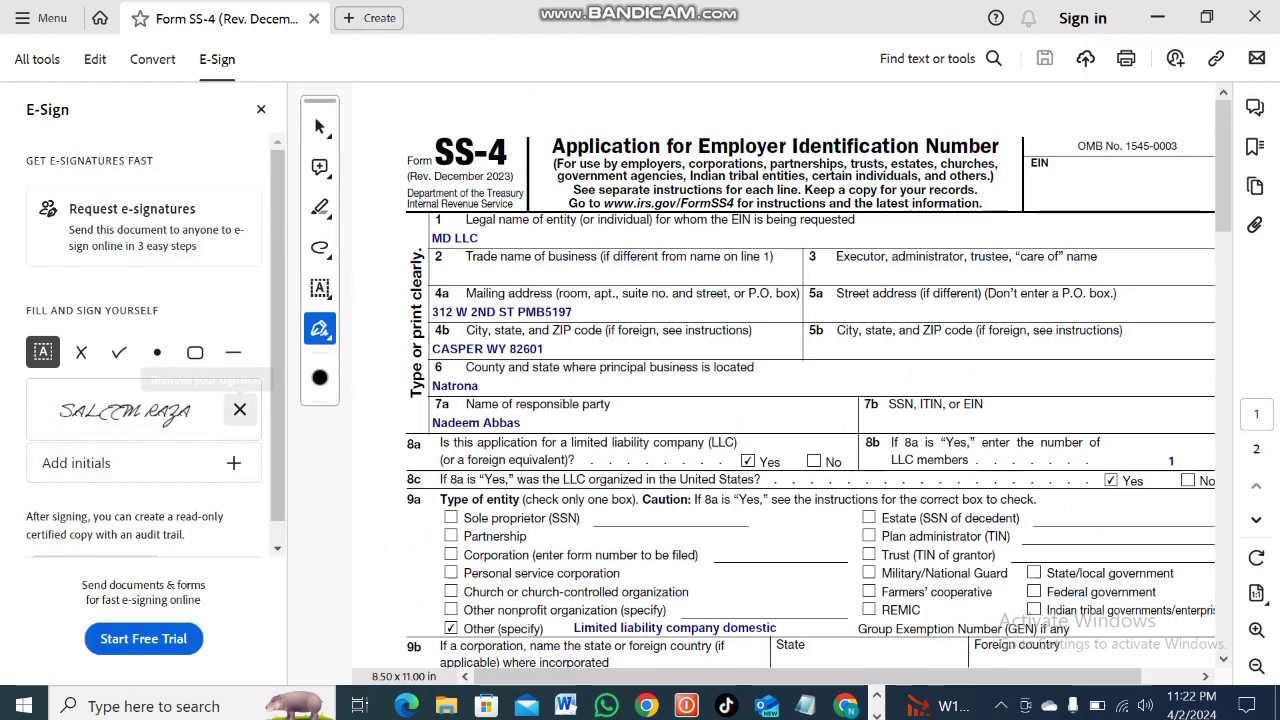
left_click(240, 410)
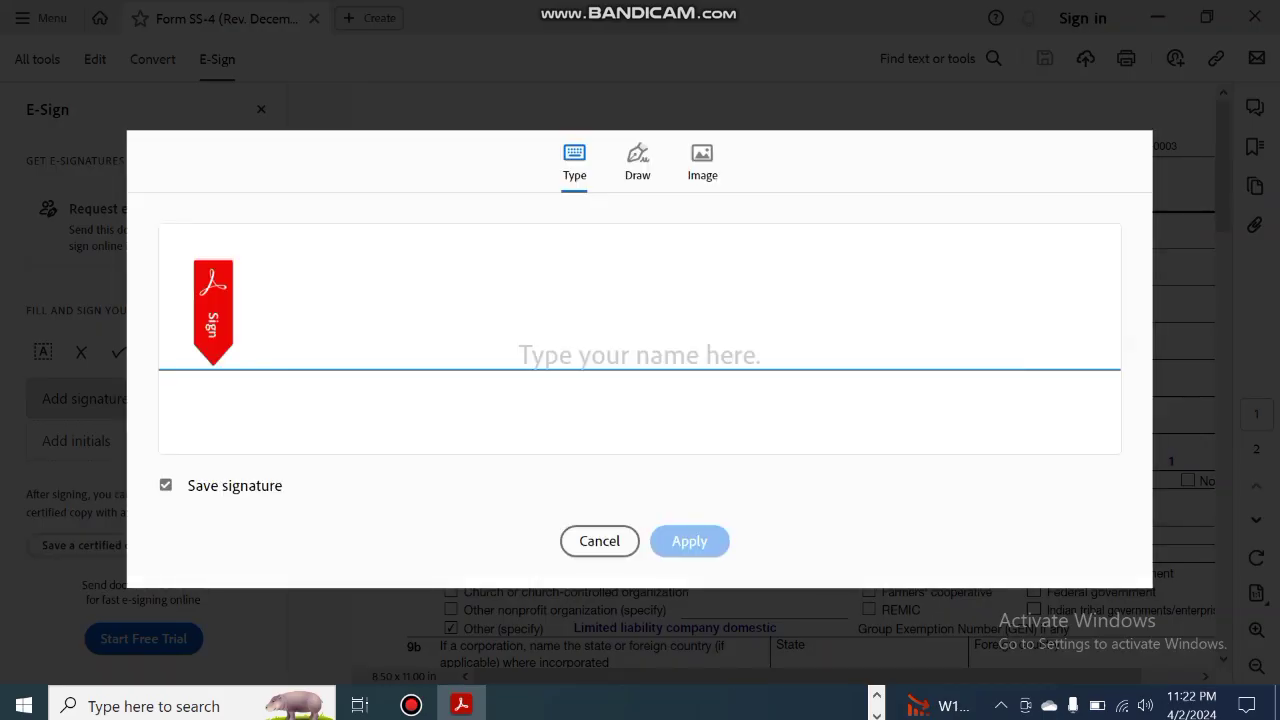
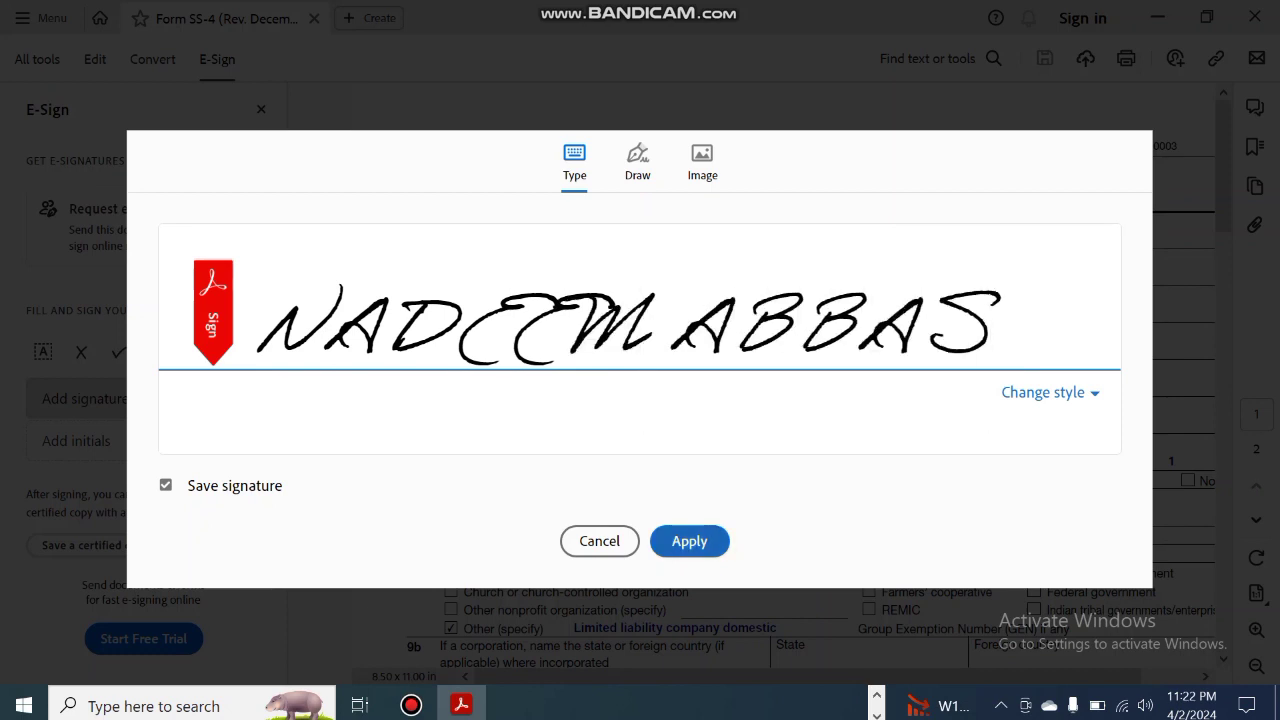
key("ctrl+a")
key("BackSpace")
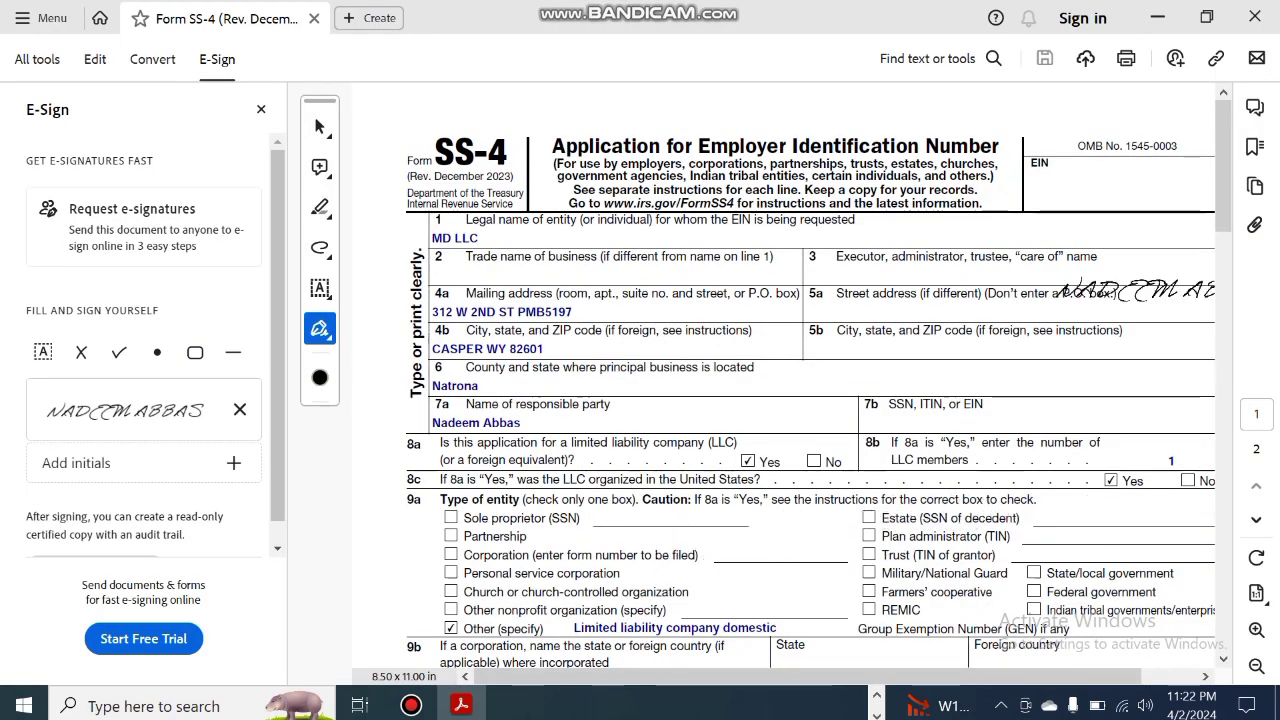
Place the signature and drag it just above the 'Do I Need an EIN?' heading
scroll(1135, 295, "down", 5)
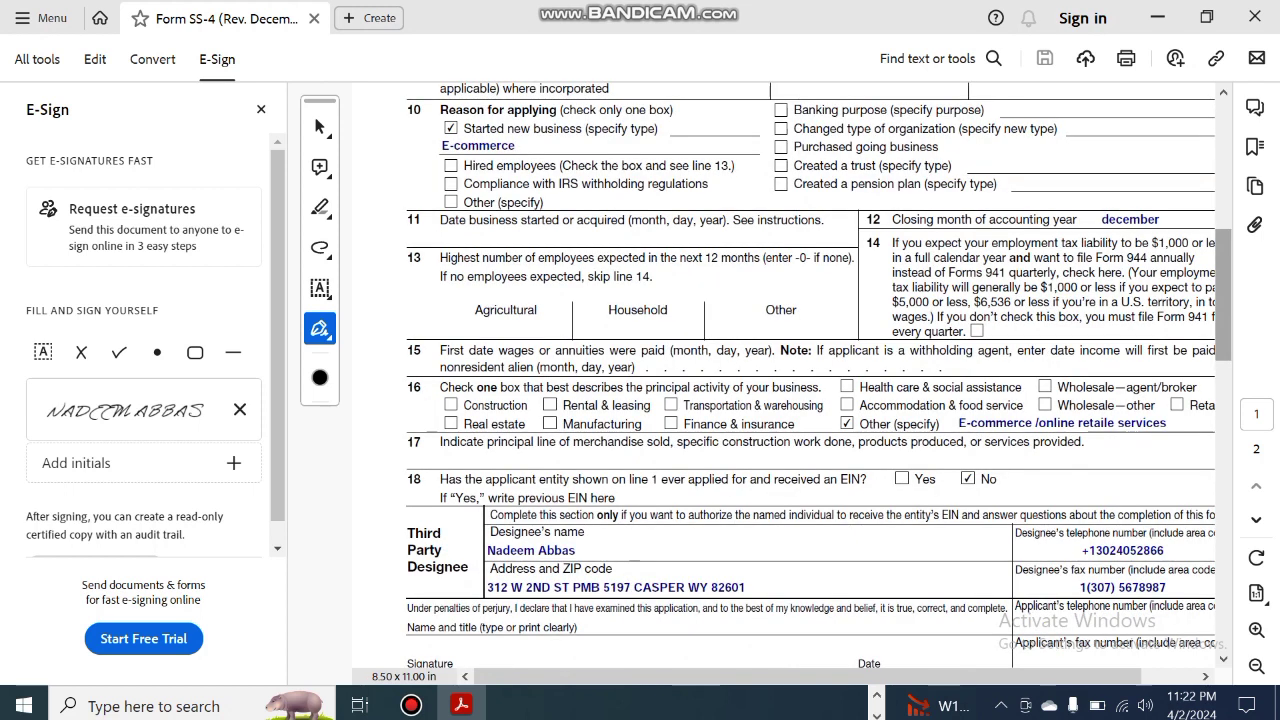
scroll(1135, 375, "down", 5)
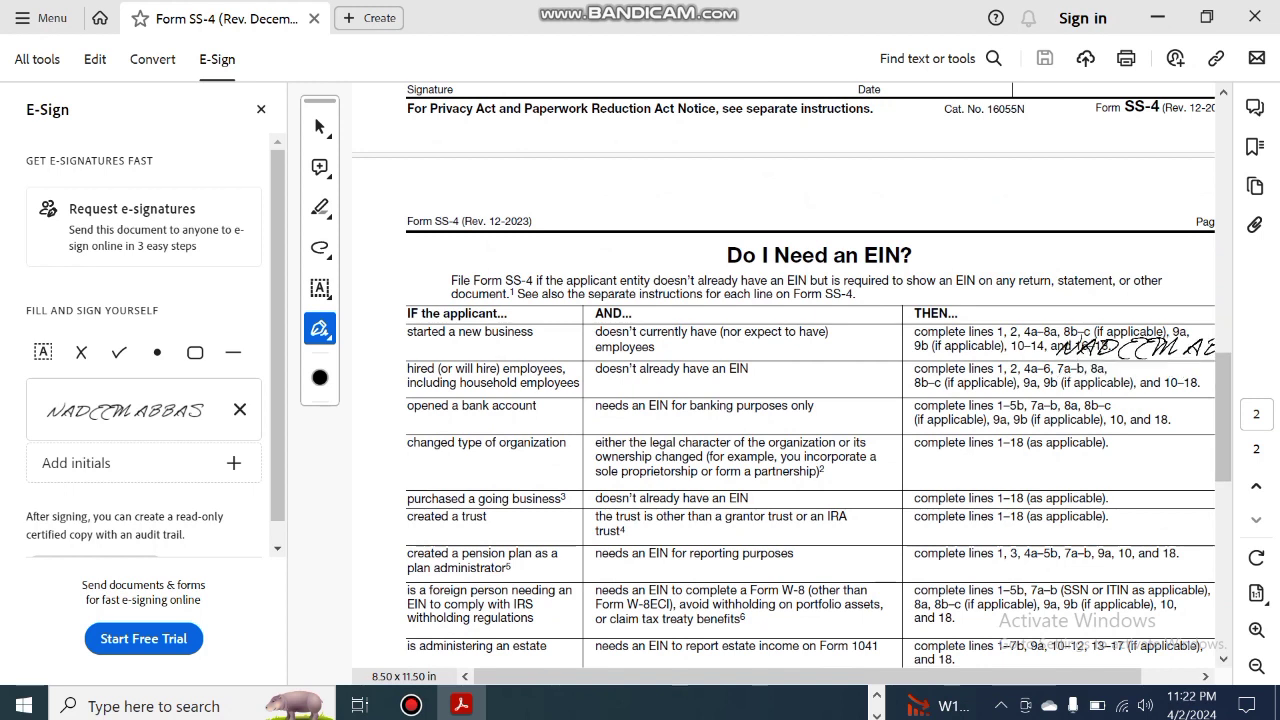
scroll(1135, 375, "up", 5)
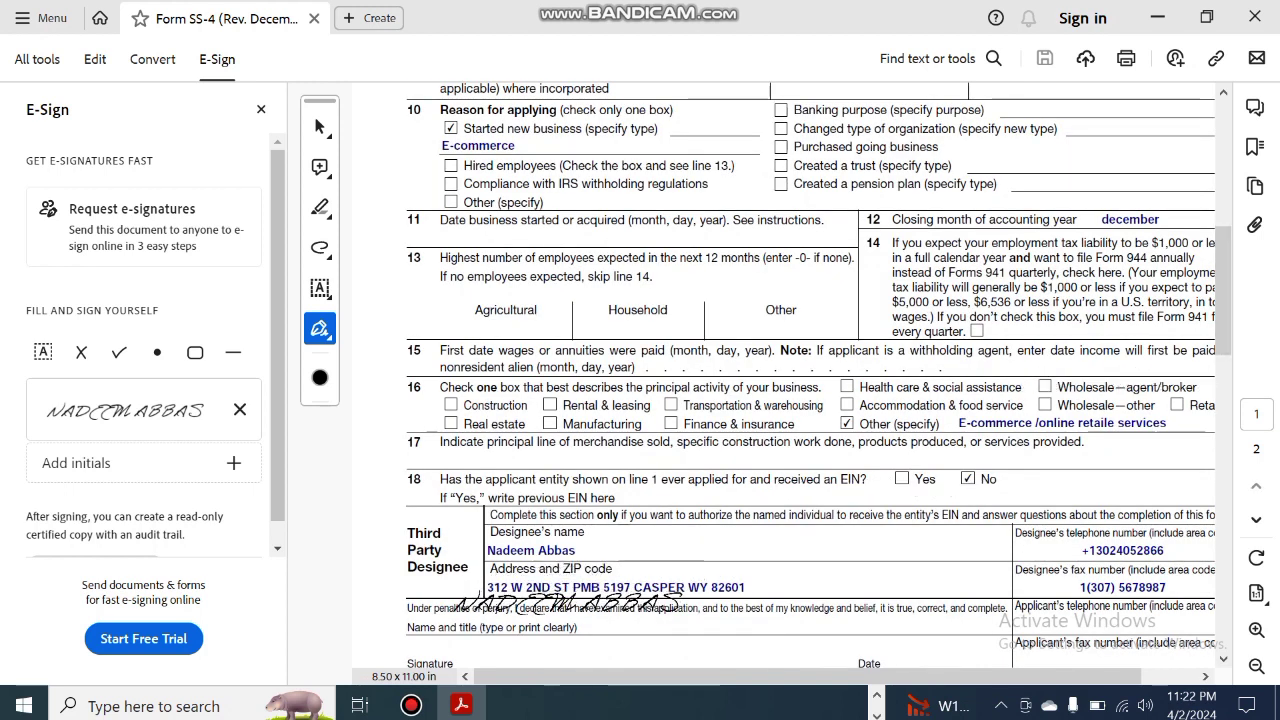
left_click(518, 582)
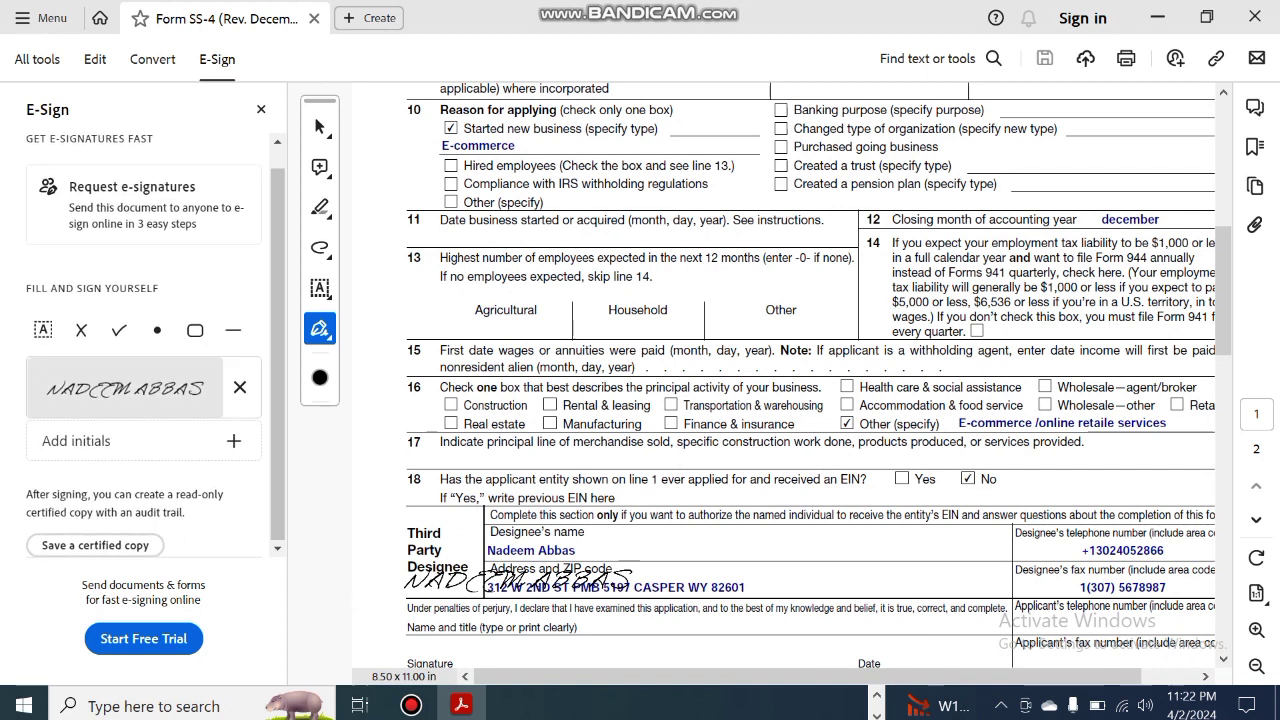
mouse_move(518, 582)
left_mouse_down()
mouse_move(493, 525)
mouse_move(774, 580)
mouse_move(1128, 577)
mouse_move(1168, 536)
left_mouse_up()
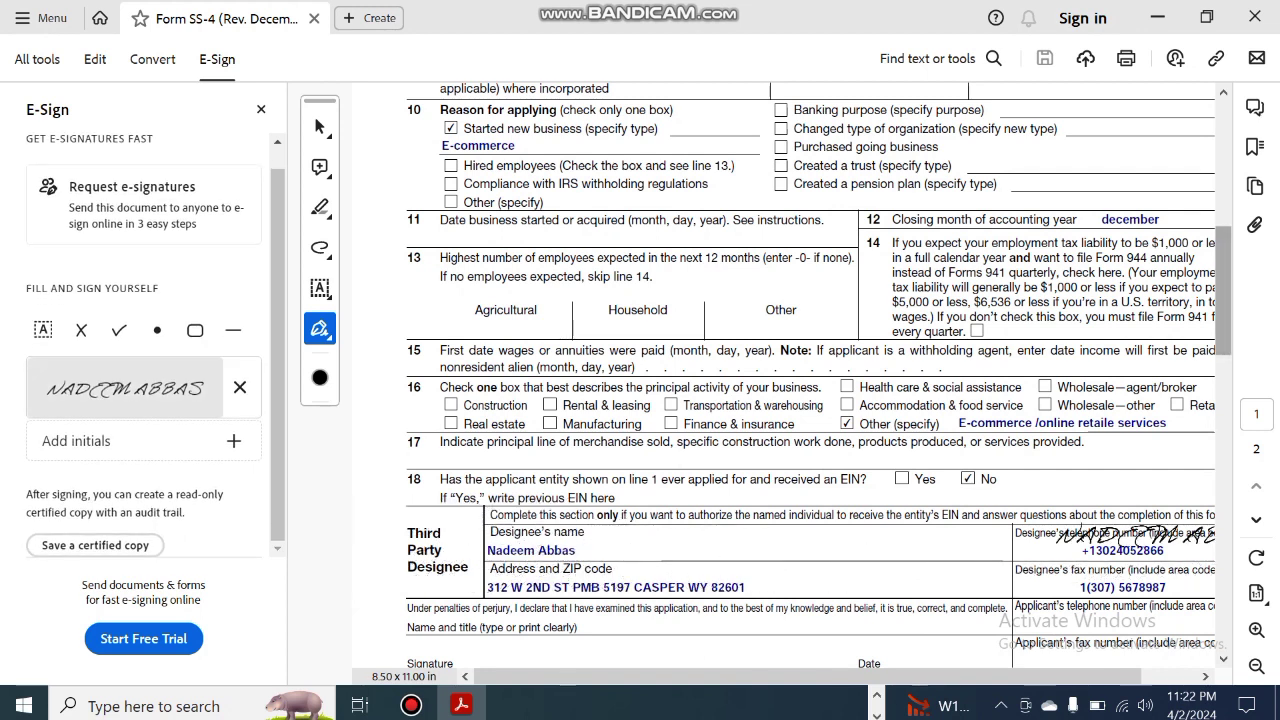
scroll(790, 380, "down", 5)
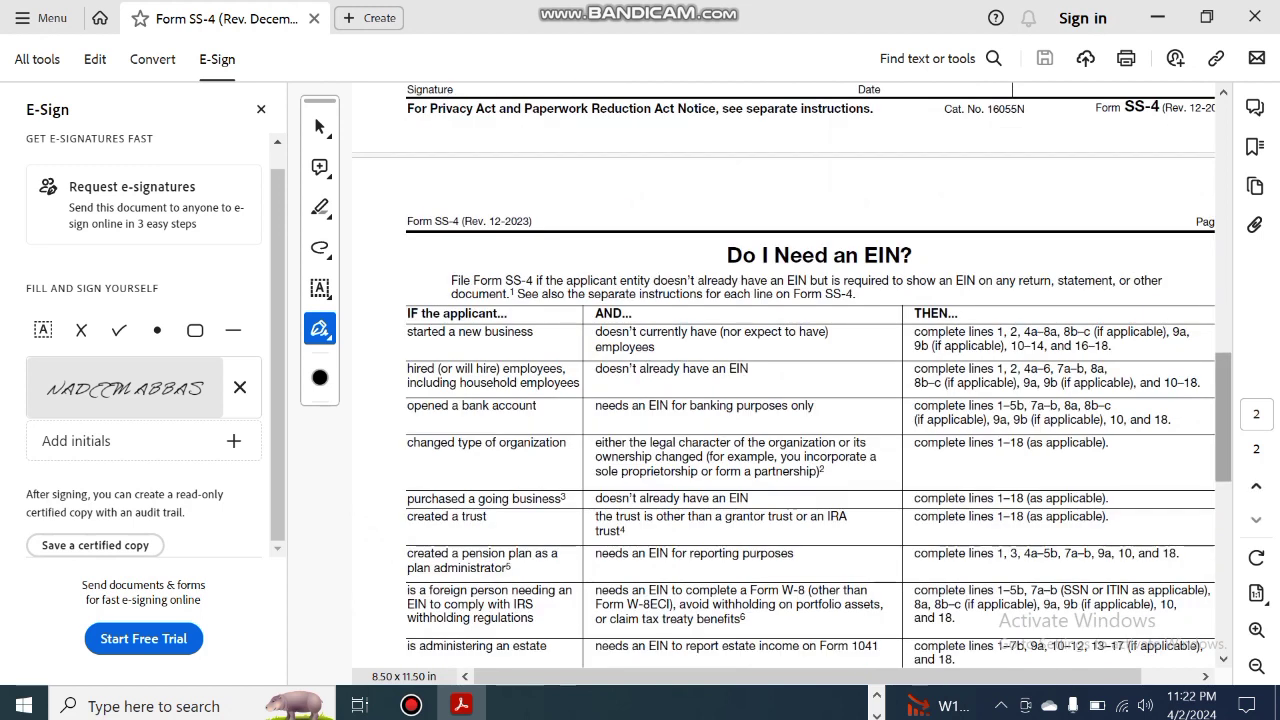
scroll(143, 350, "up", 1)
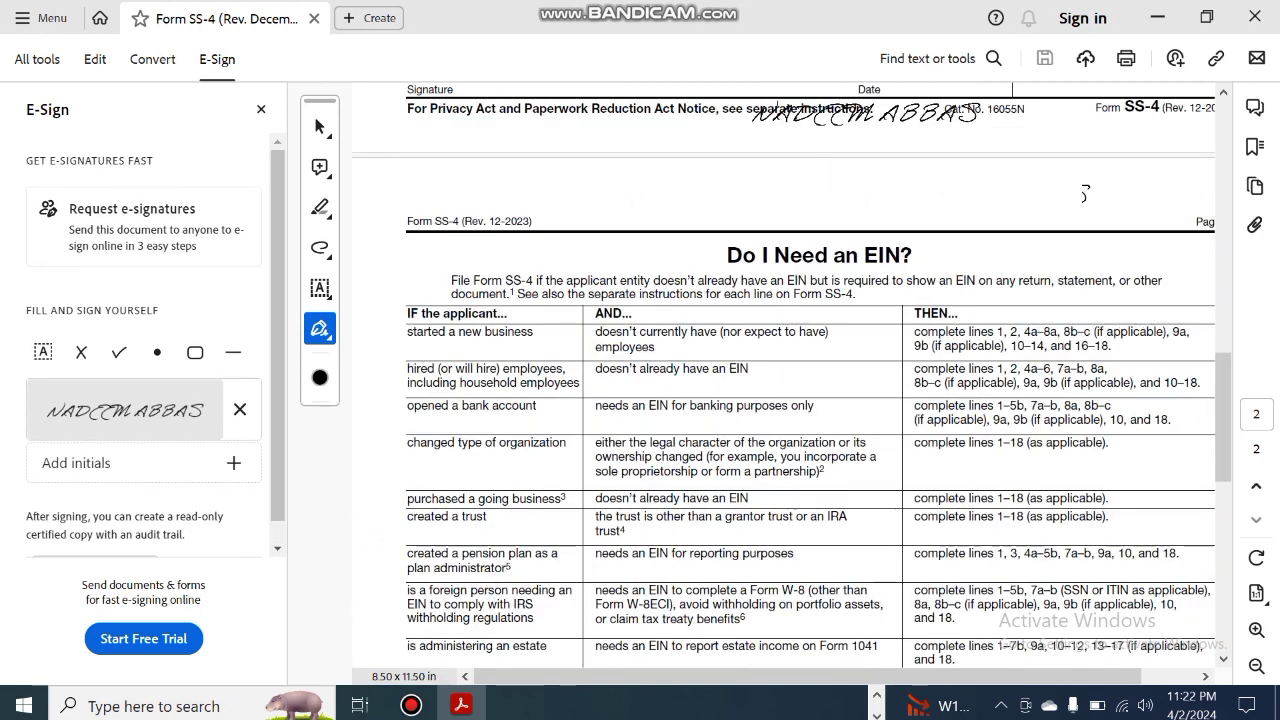
left_click(877, 226)
left_click_drag(877, 226, 877, 203)
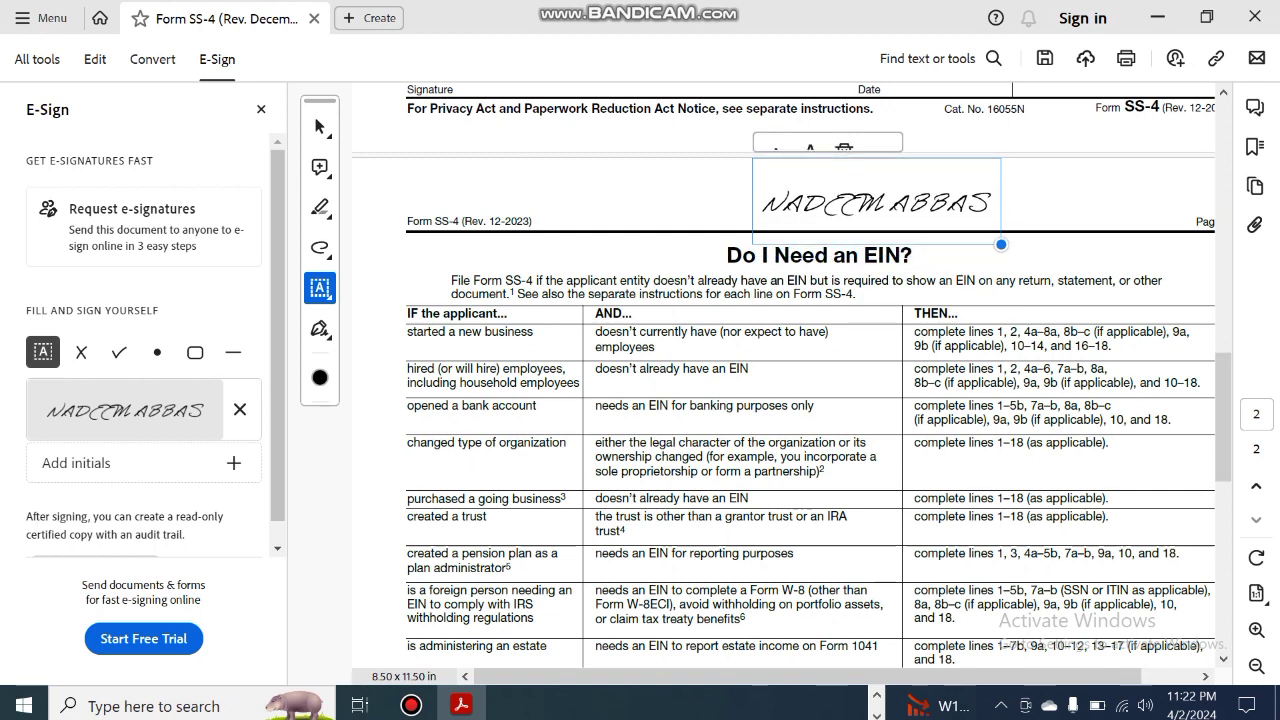
Page between lines 10–18 and page 2, nudging the placed signature upward
left_click(1223, 315)
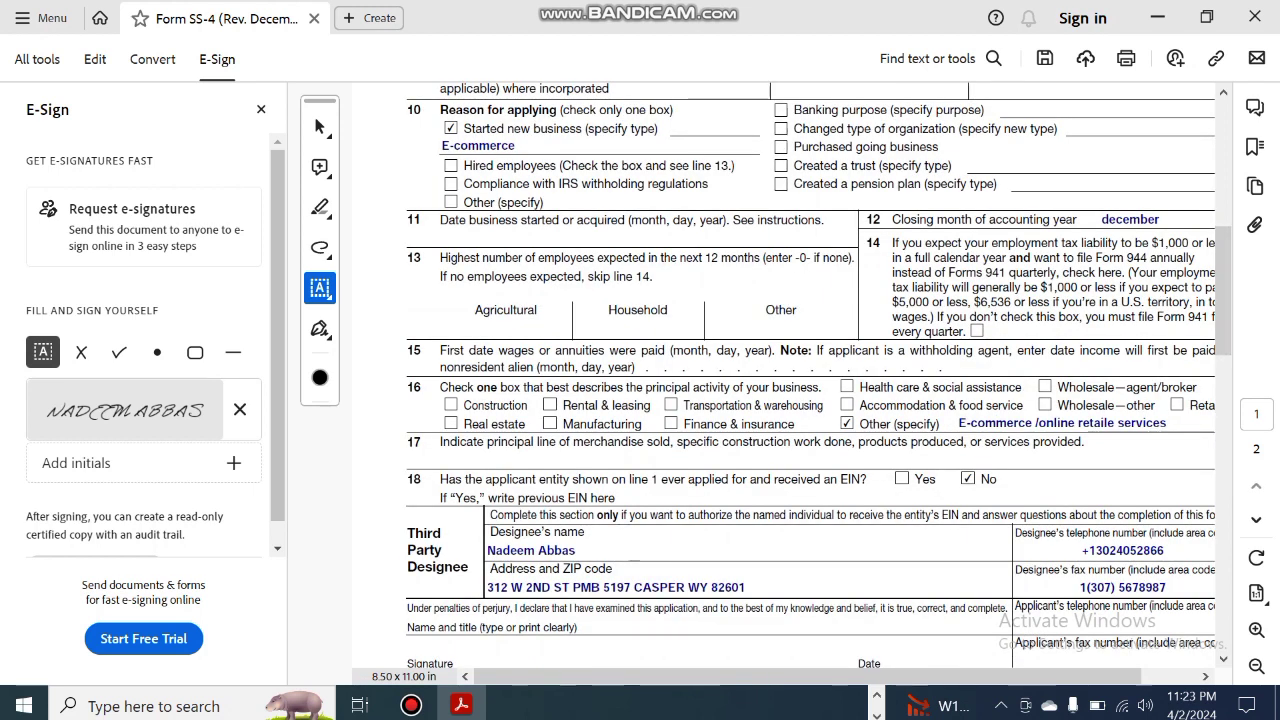
key("Page_Up")
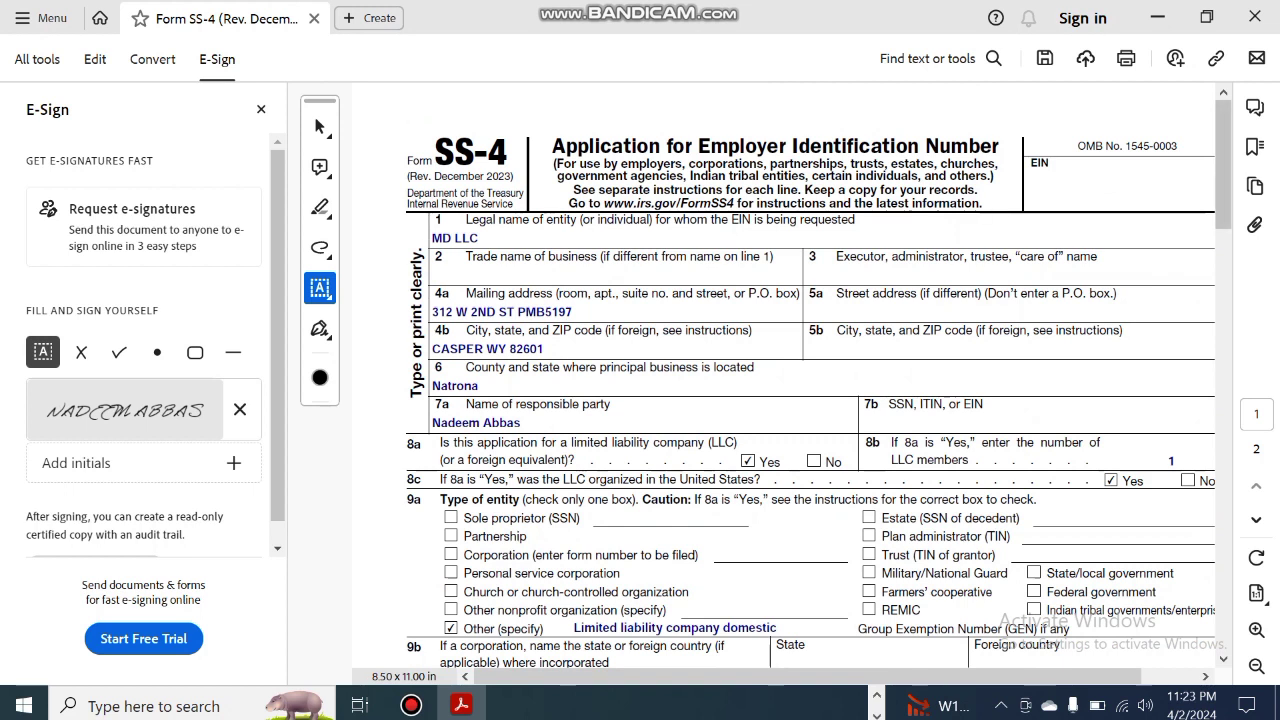
key("Page_Down")
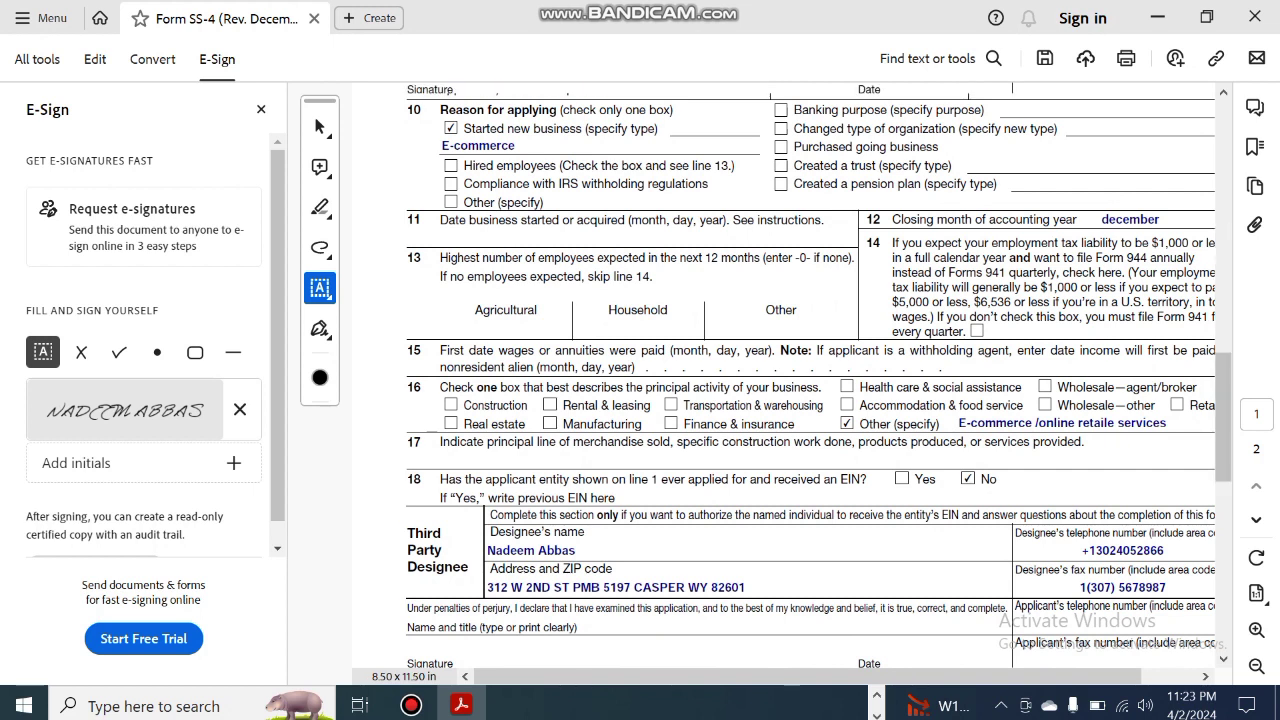
key("Page_Down")
key("Up")
key("Up")
key("Up")
key("Up")
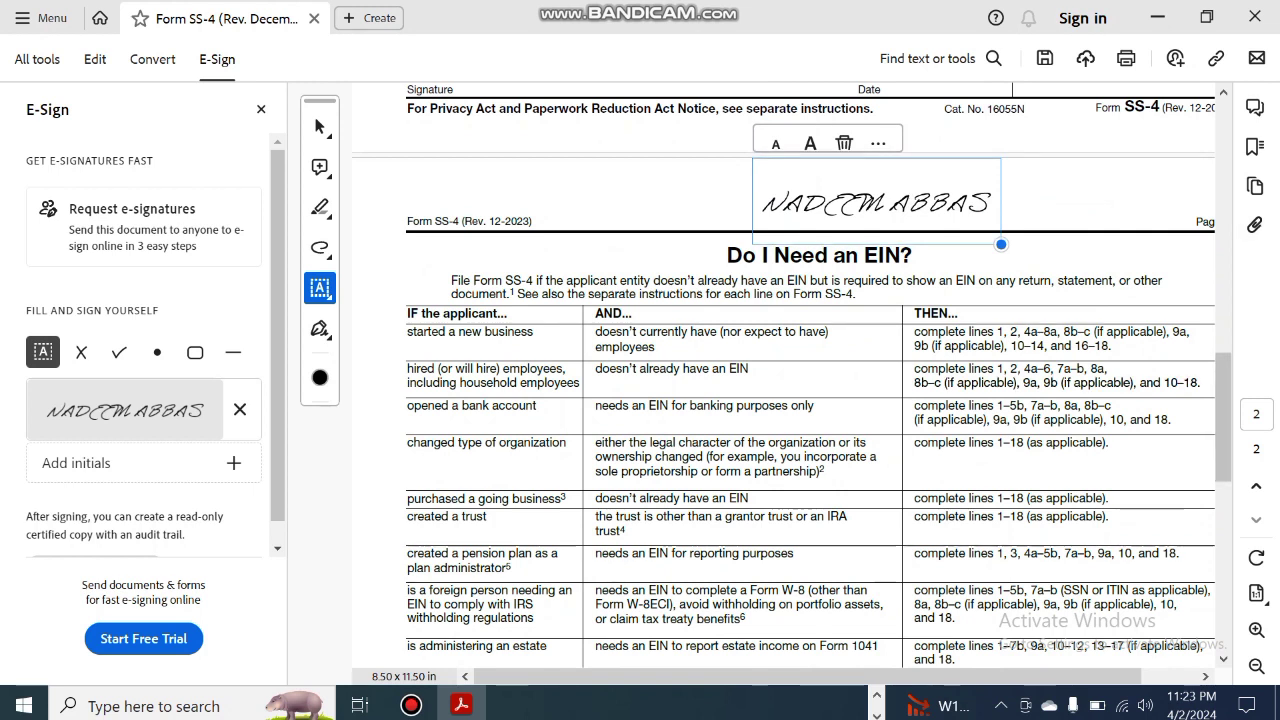
key("Page_Up")
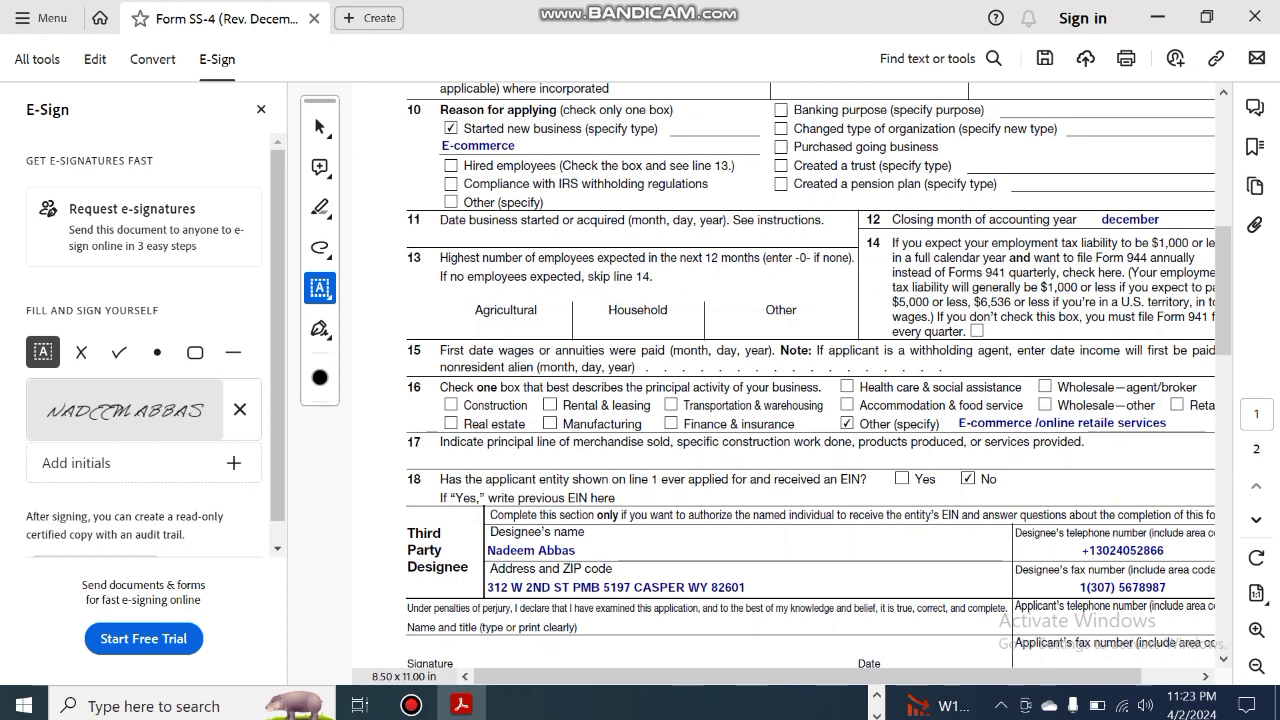
key("Page_Up")
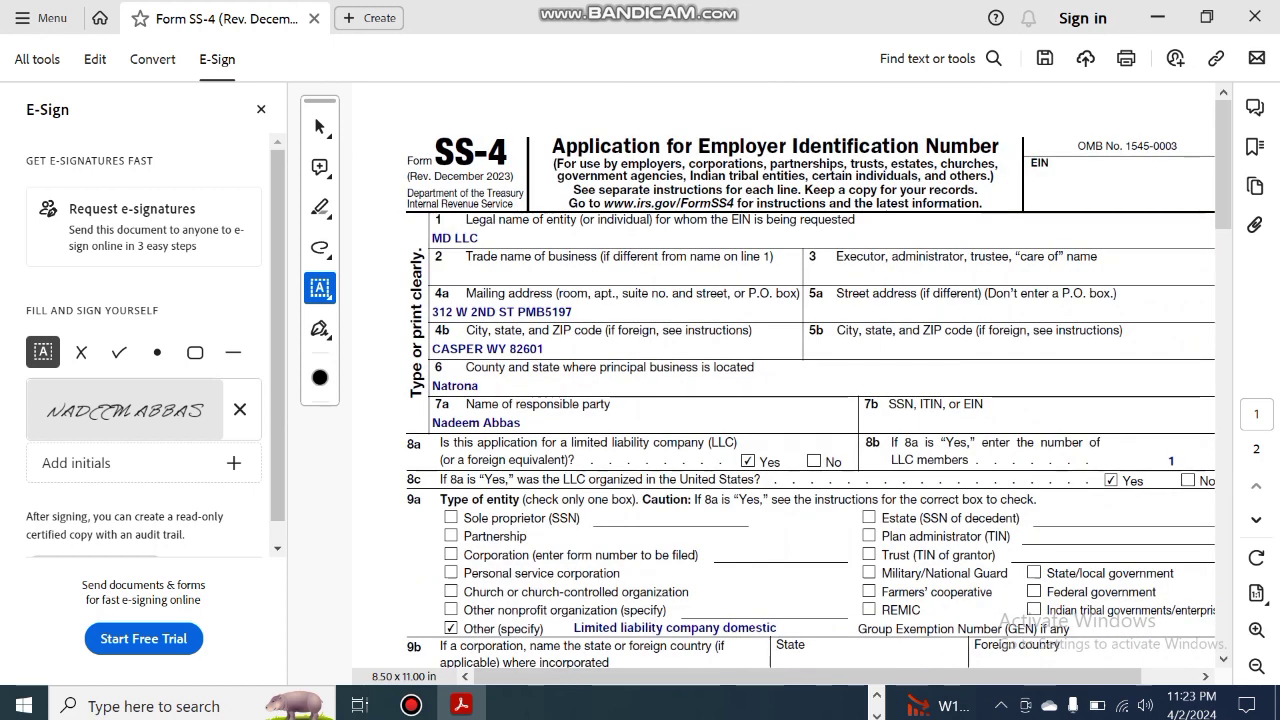
key("Page_Down")
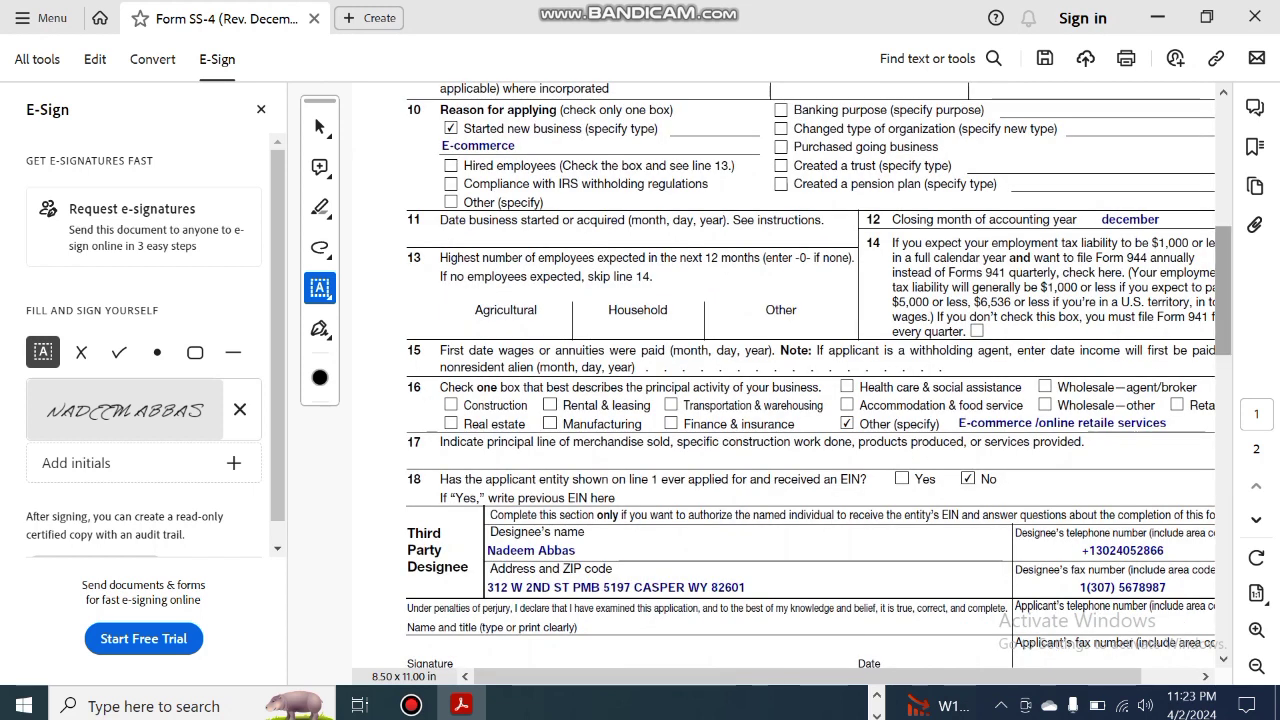
key("Page_Up")
key("Page_Down")
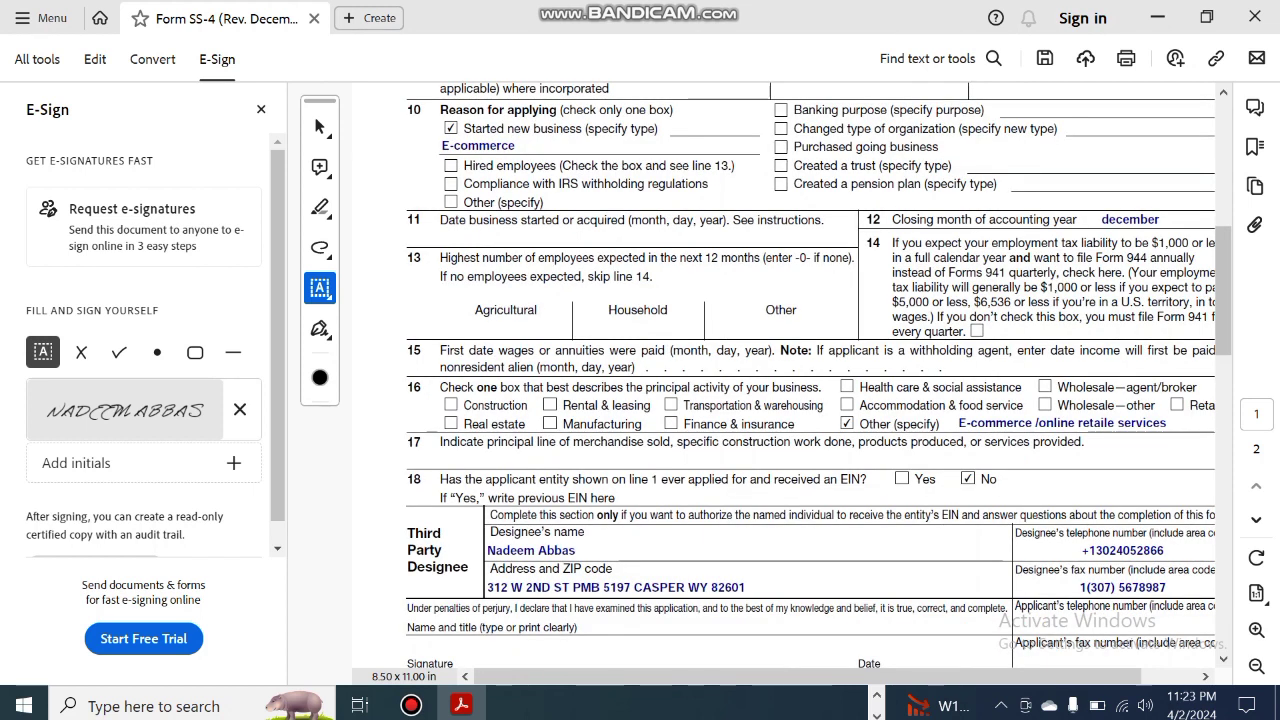
key("Page_Down")
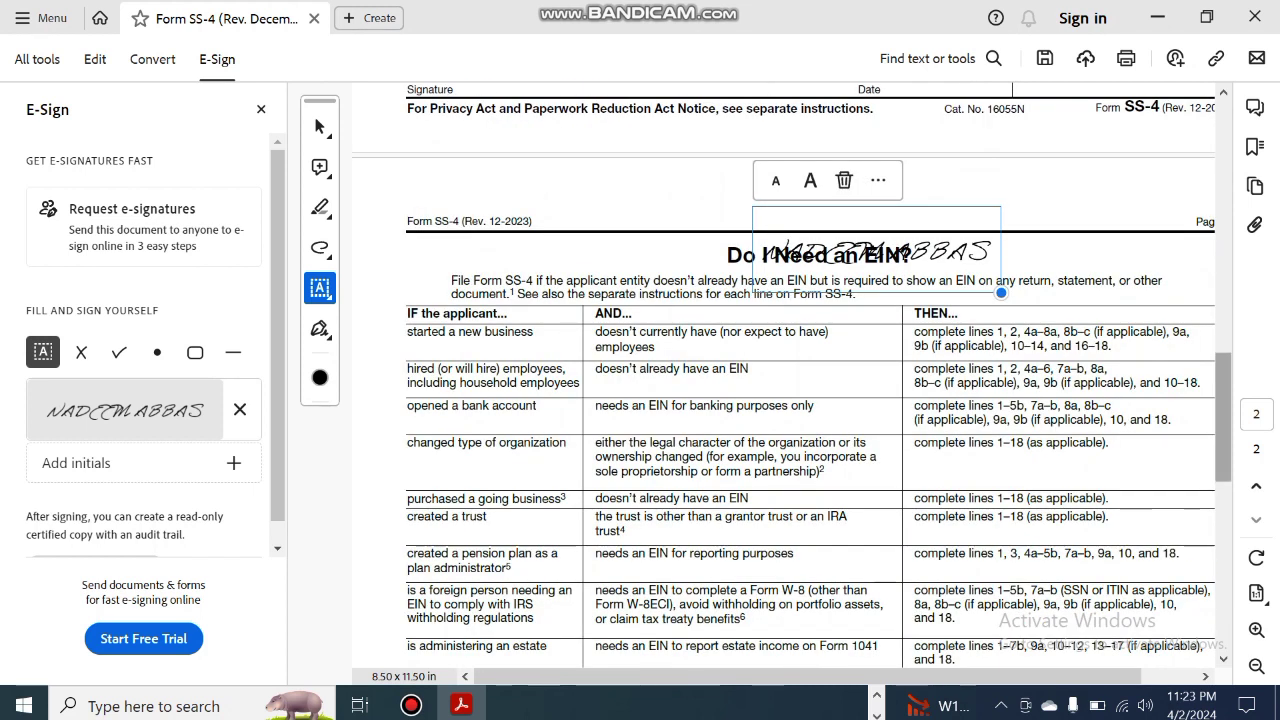
key("Page_Up")
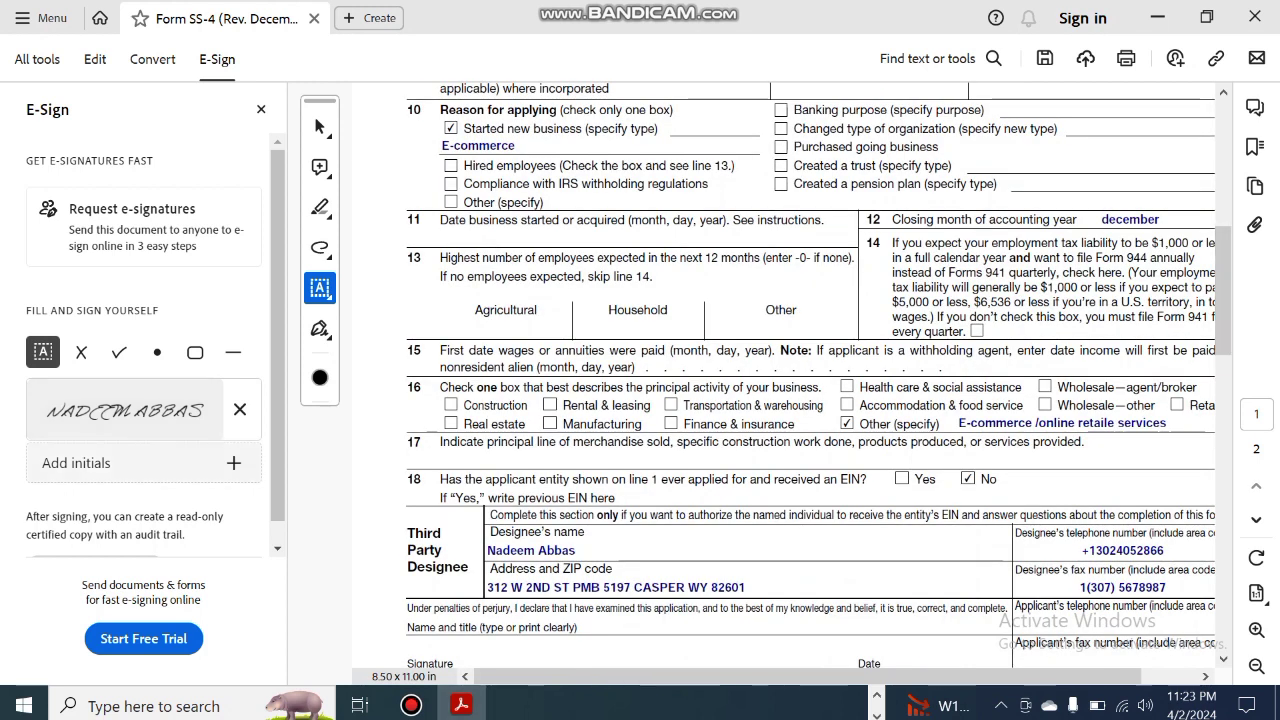
Delete the saved signature and the misplaced signature on page 2
left_click(240, 410)
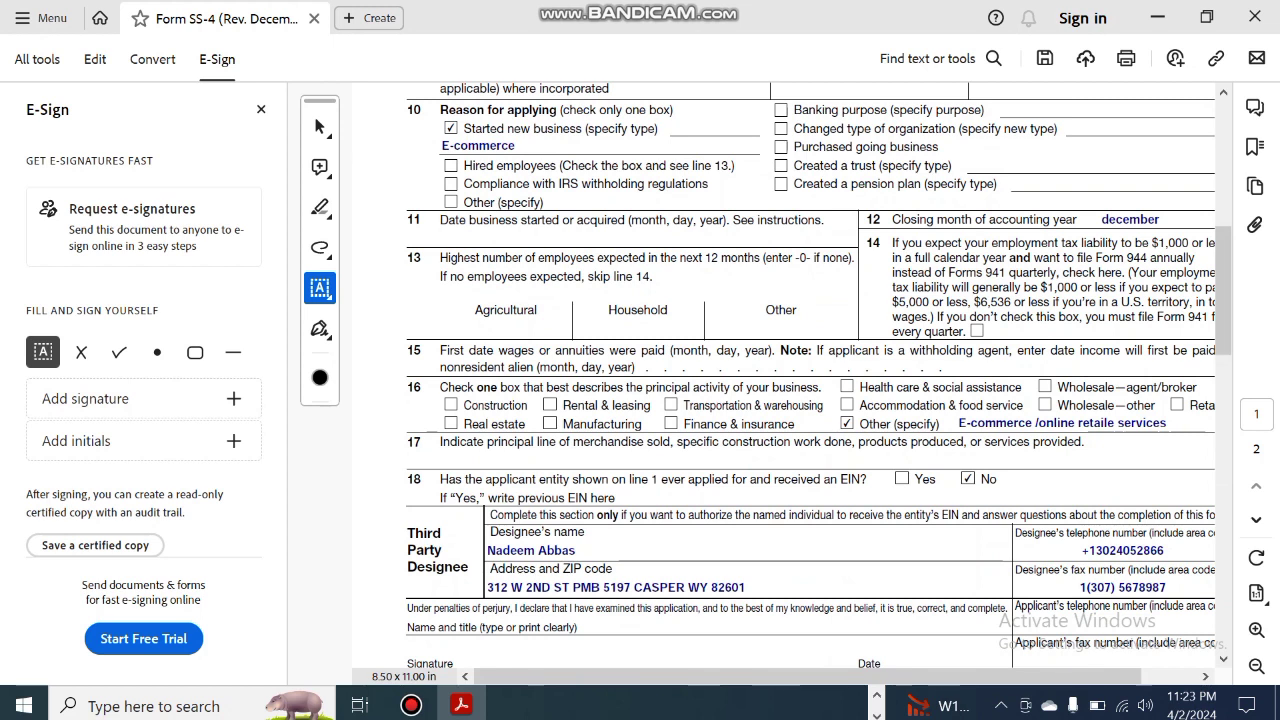
scroll(790, 380, "down", 5)
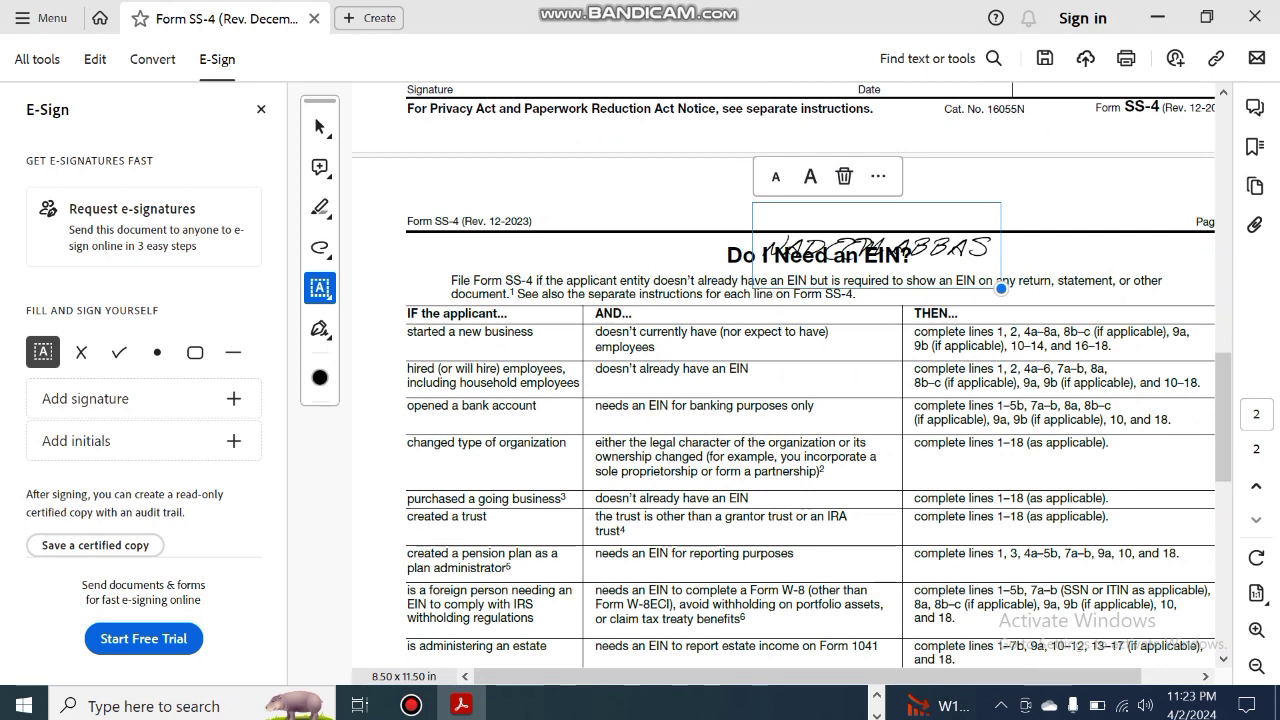
left_click(844, 176)
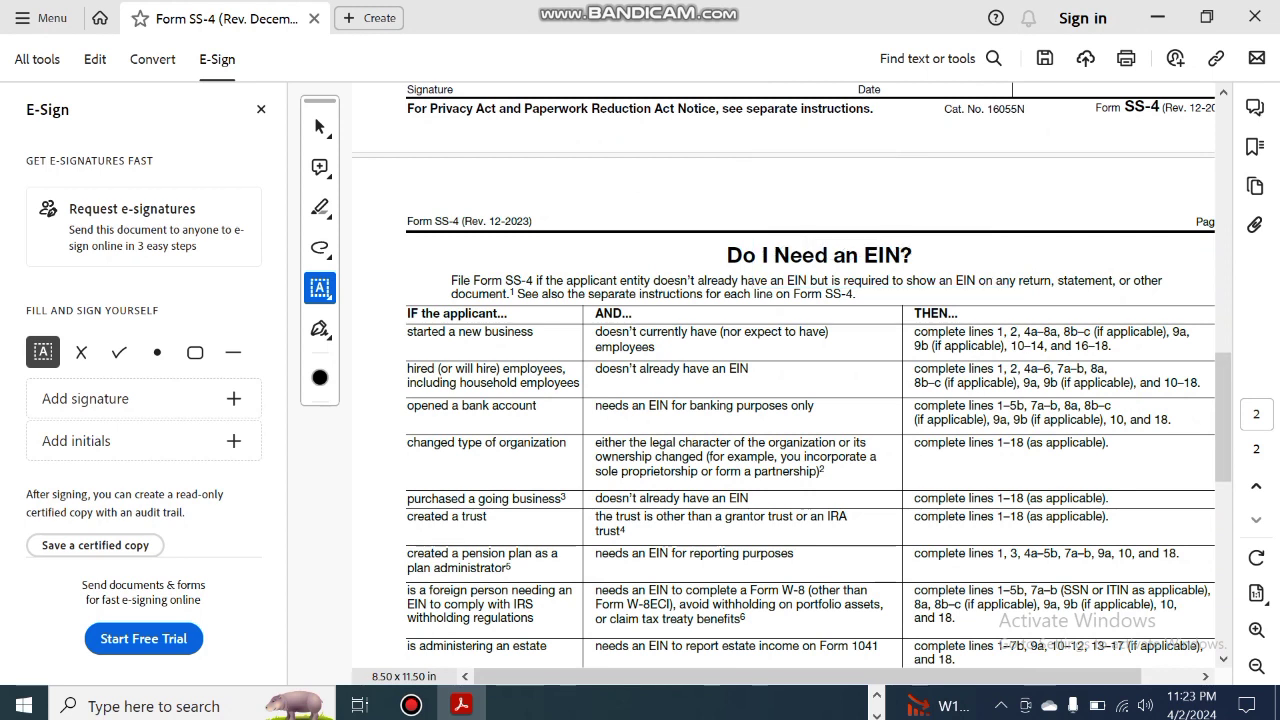
Add the responsible party's name as text on the Signature line
scroll(790, 380, "up", 5)
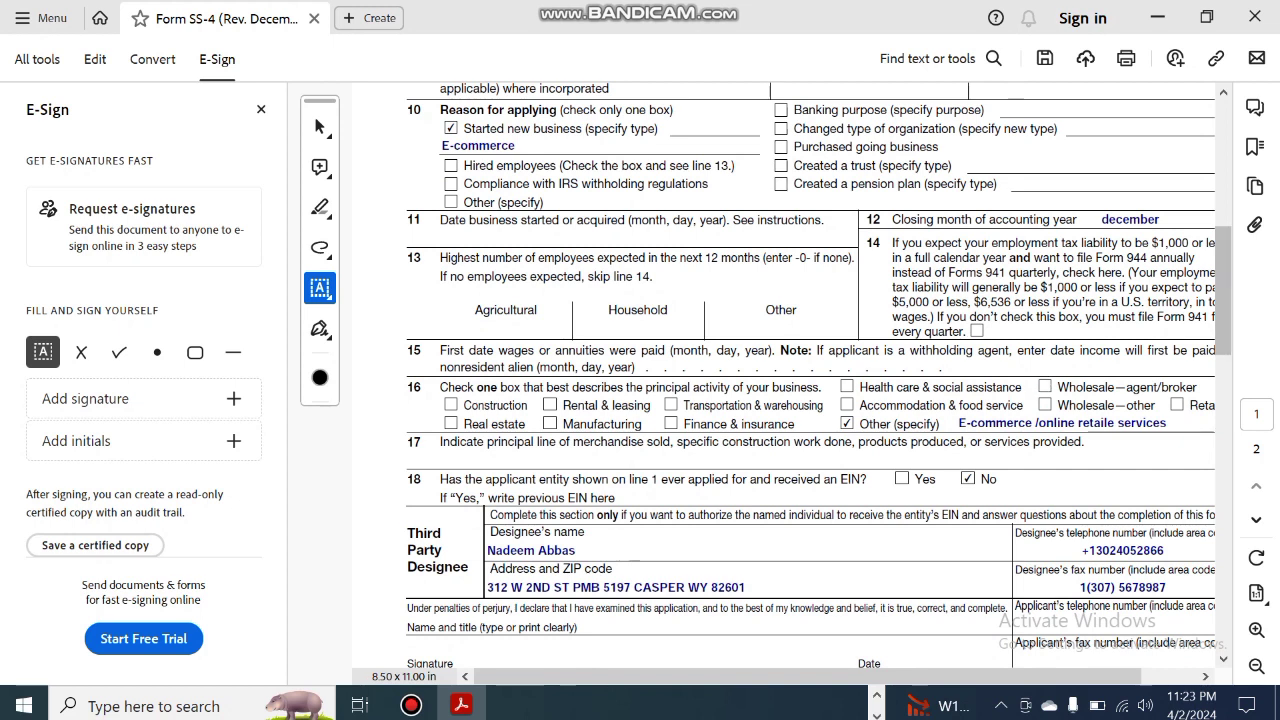
left_click(750, 590)
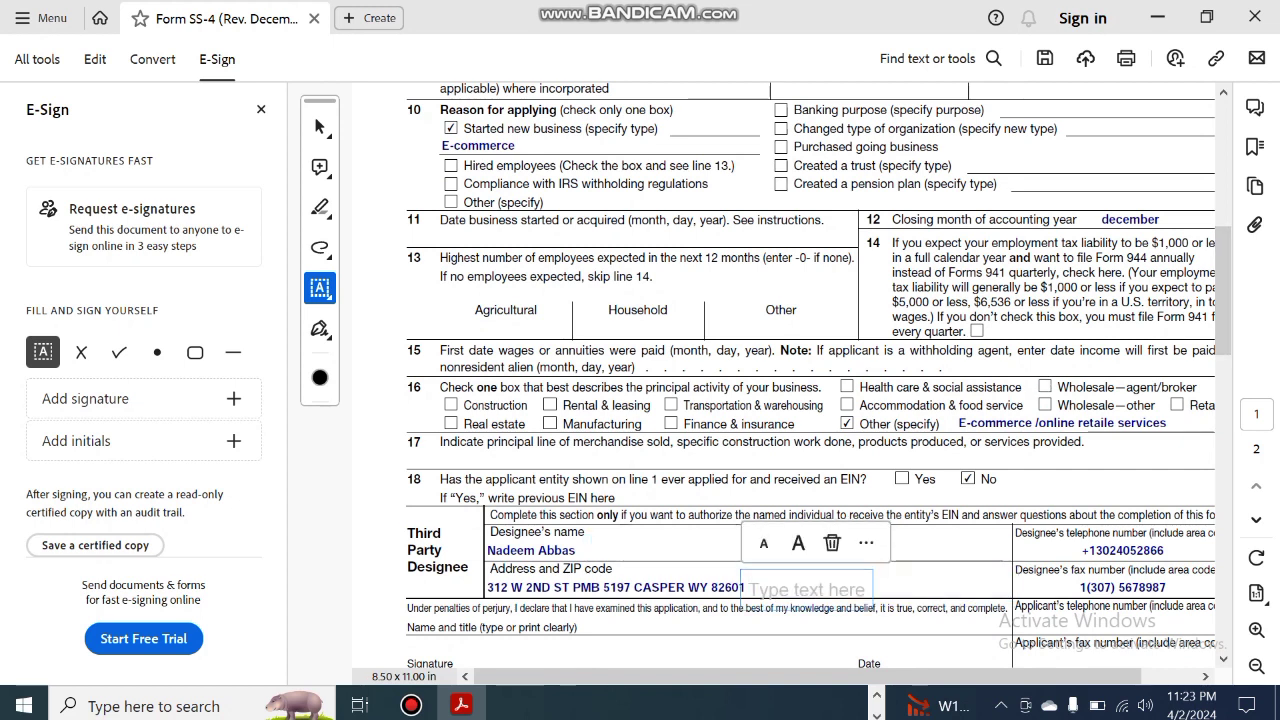
key("Escape")
scroll(810, 380, "down", 1)
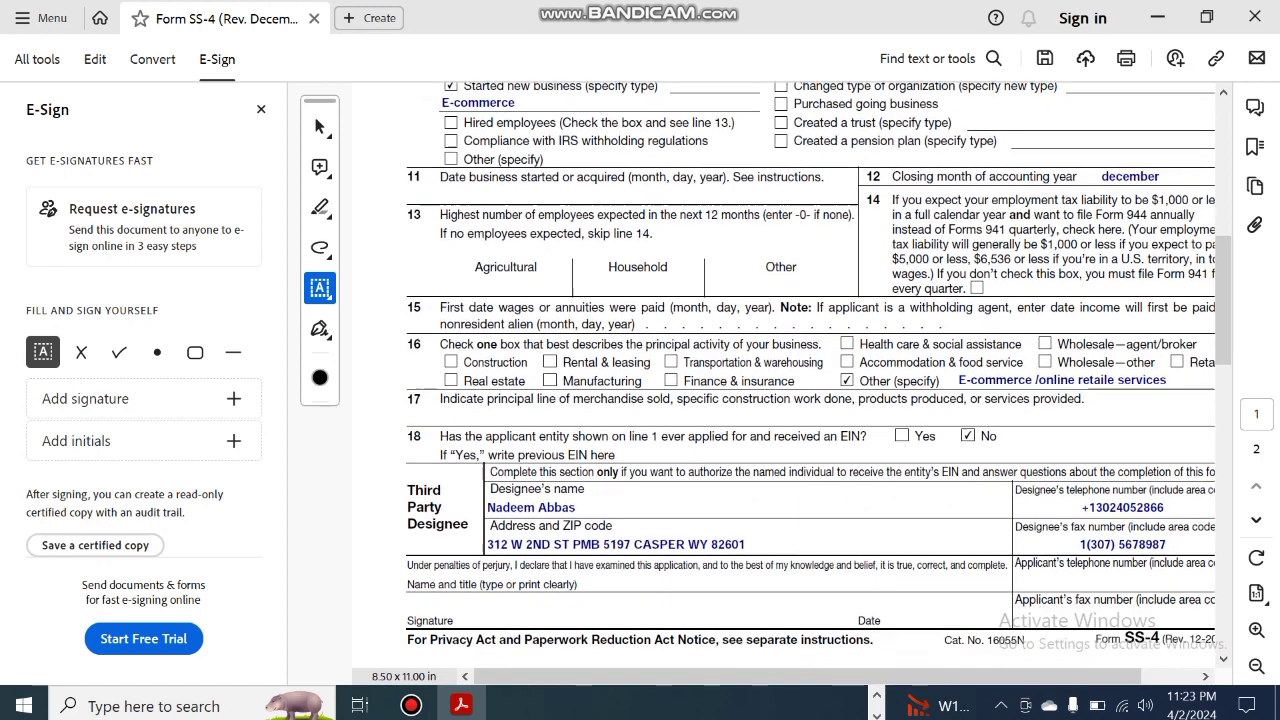
left_click(537, 618)
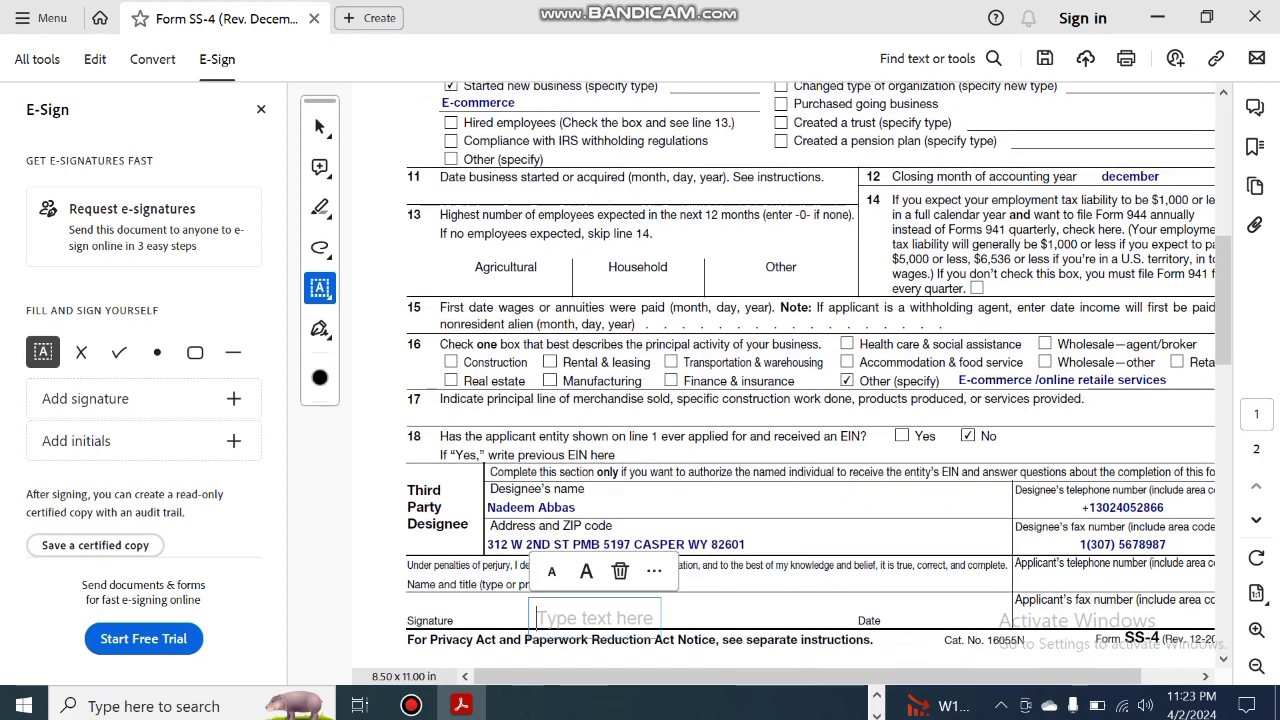
key("Escape")
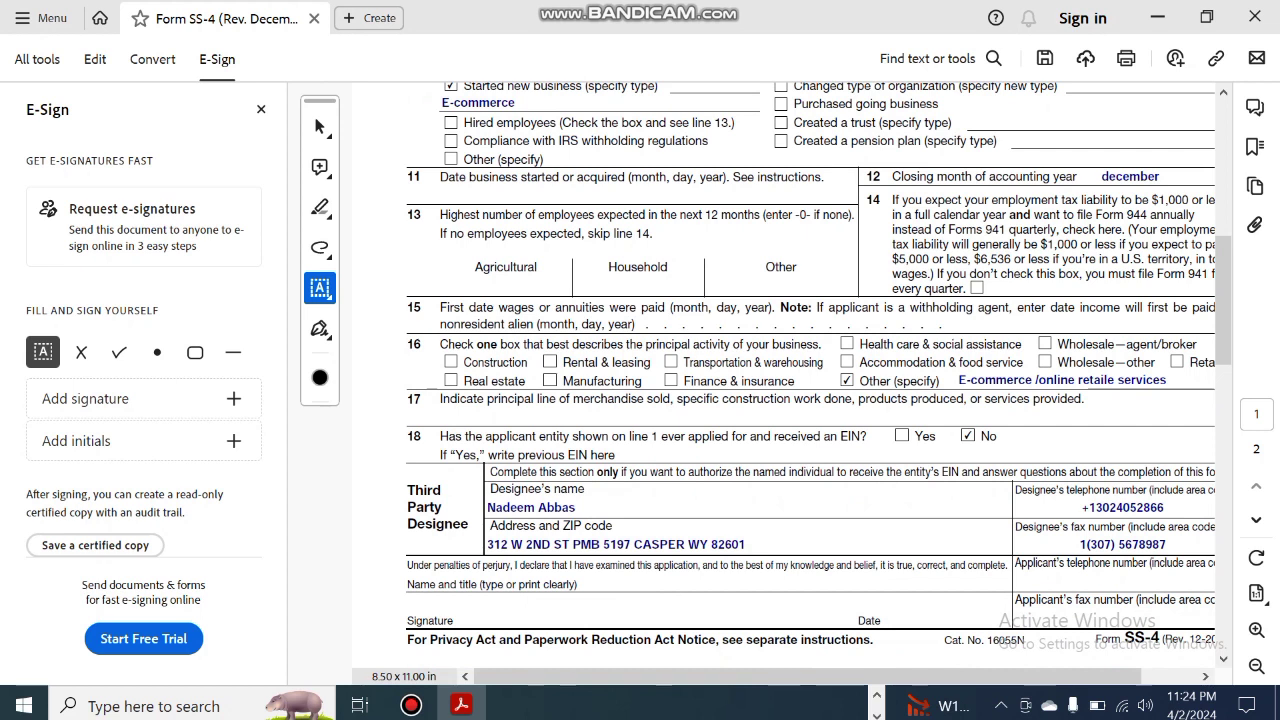
left_click(537, 620)
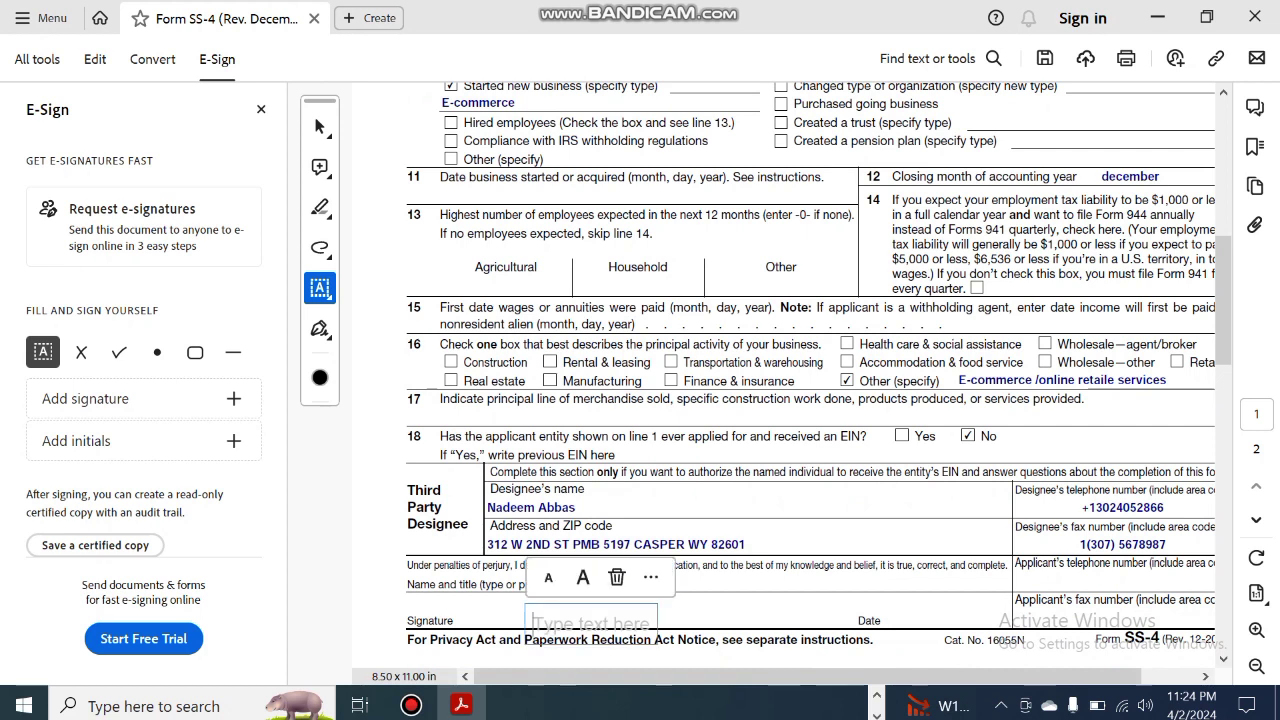
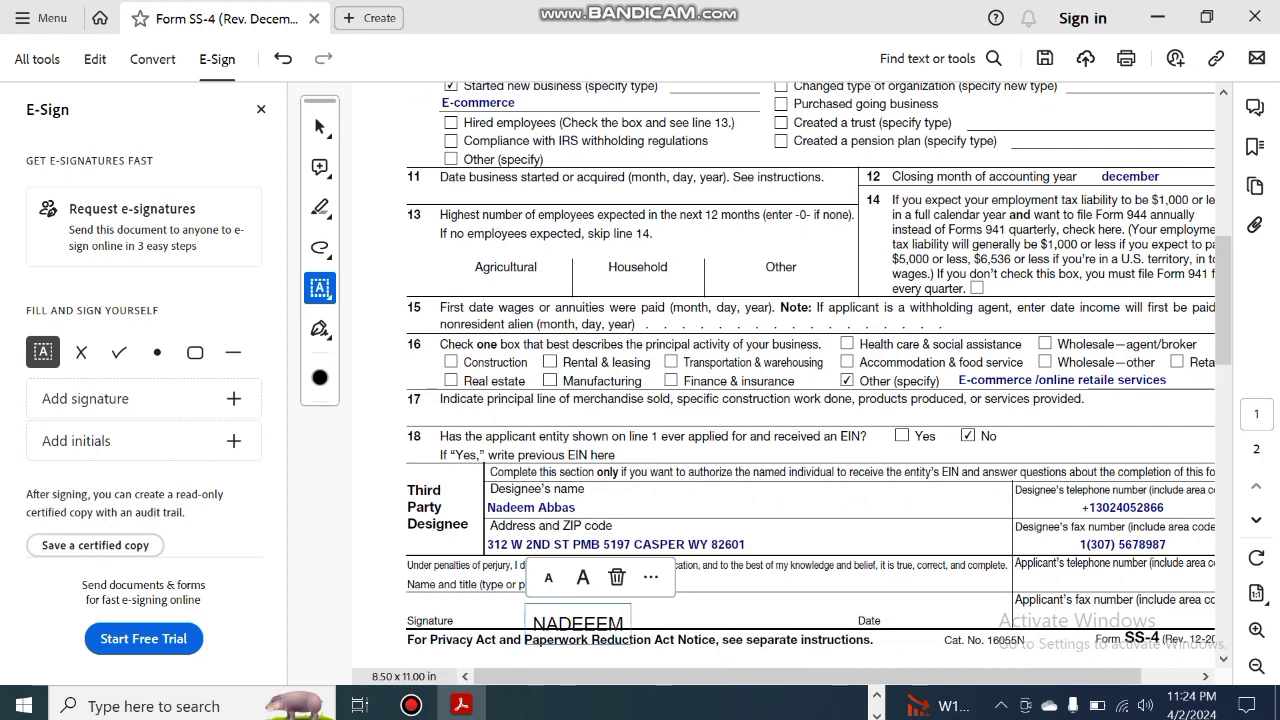
key("Escape")
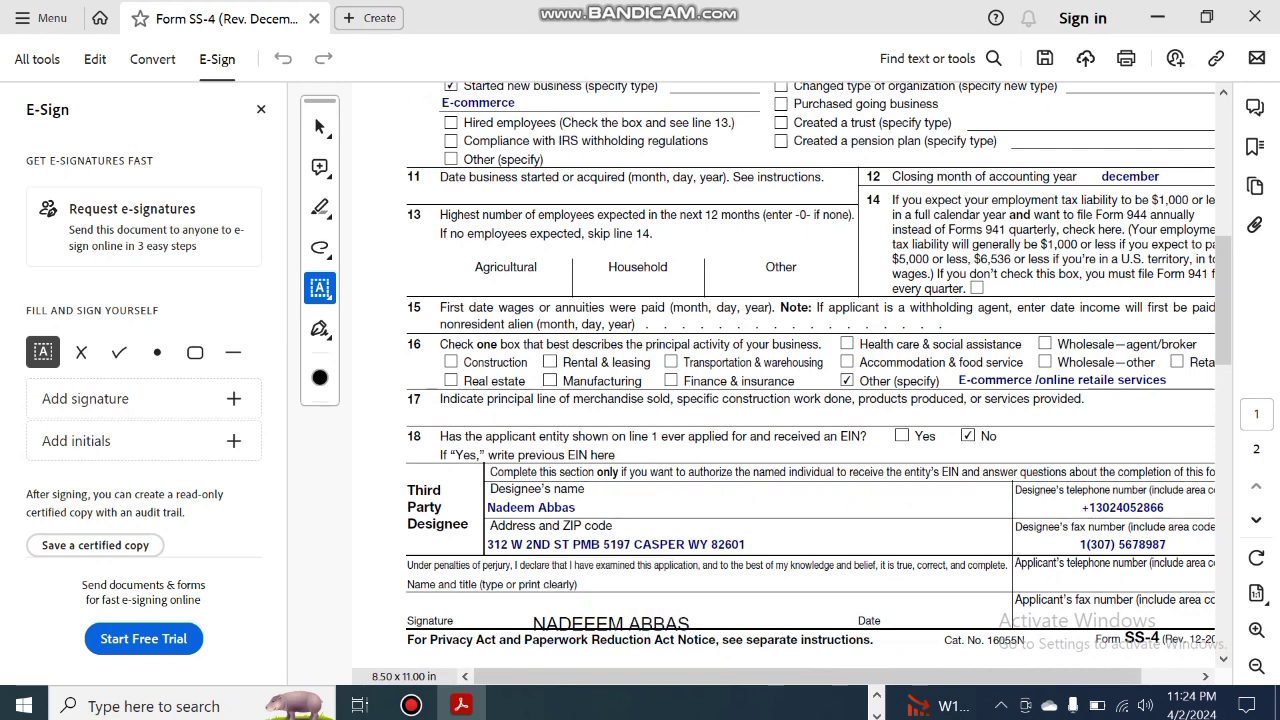
Enter 02/04/2024 in the Date field
left_click(905, 622)
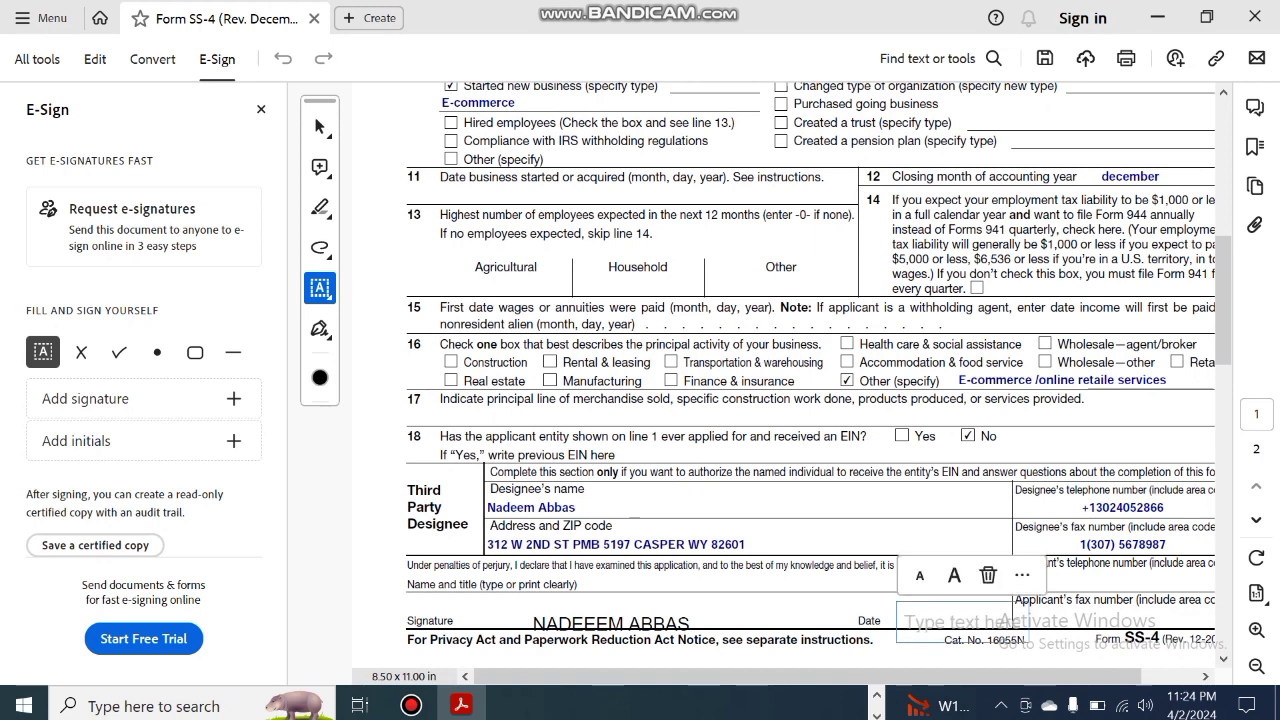
type("02")
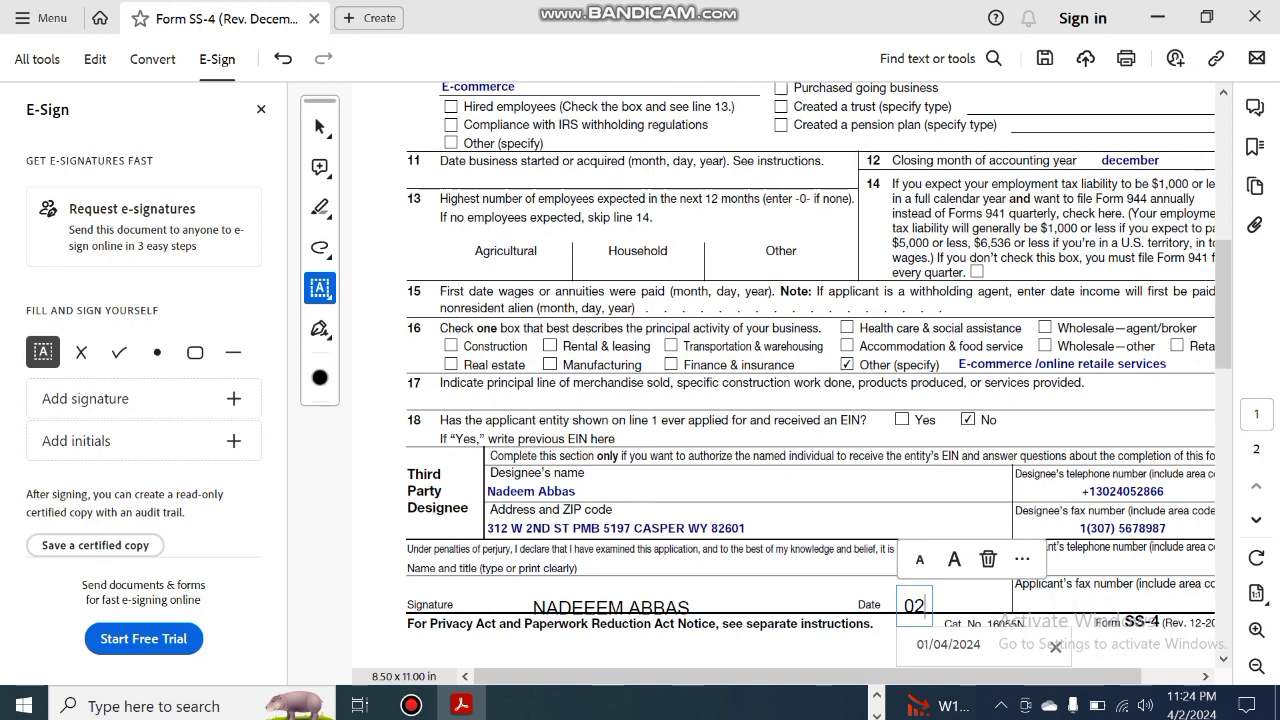
type("/04/2024")
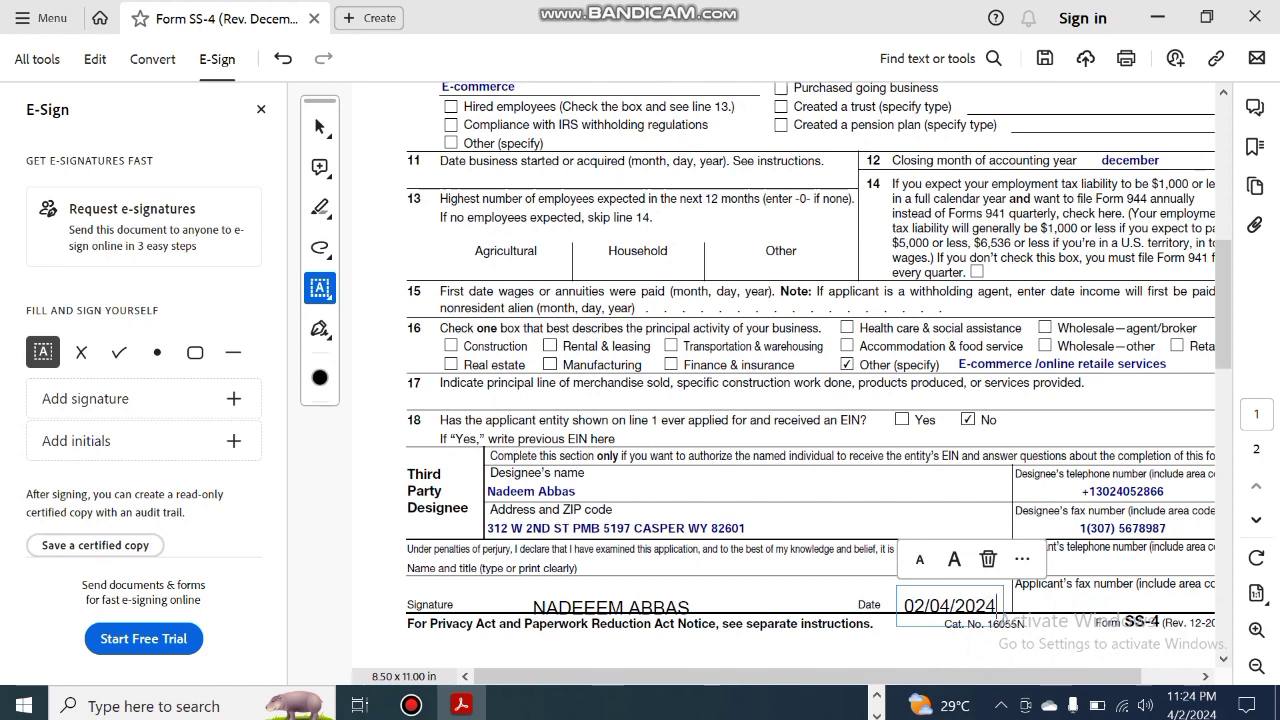
key("Escape")
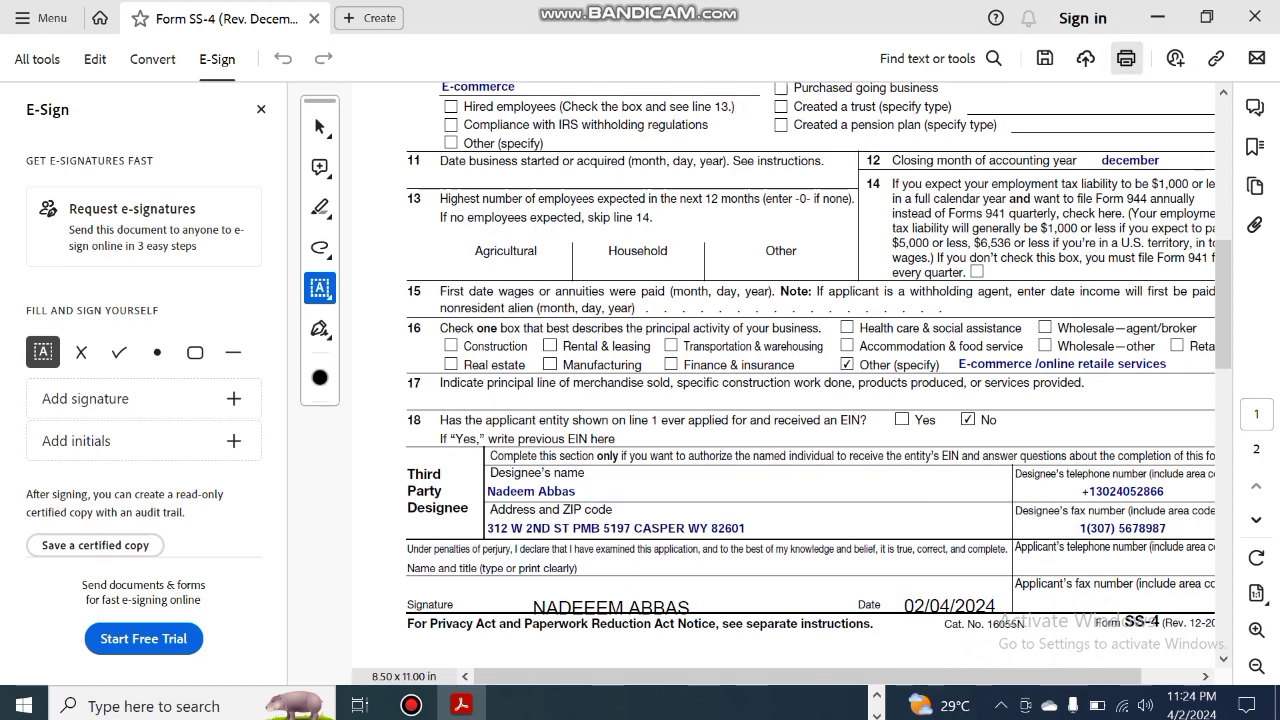
left_click(1126, 58)
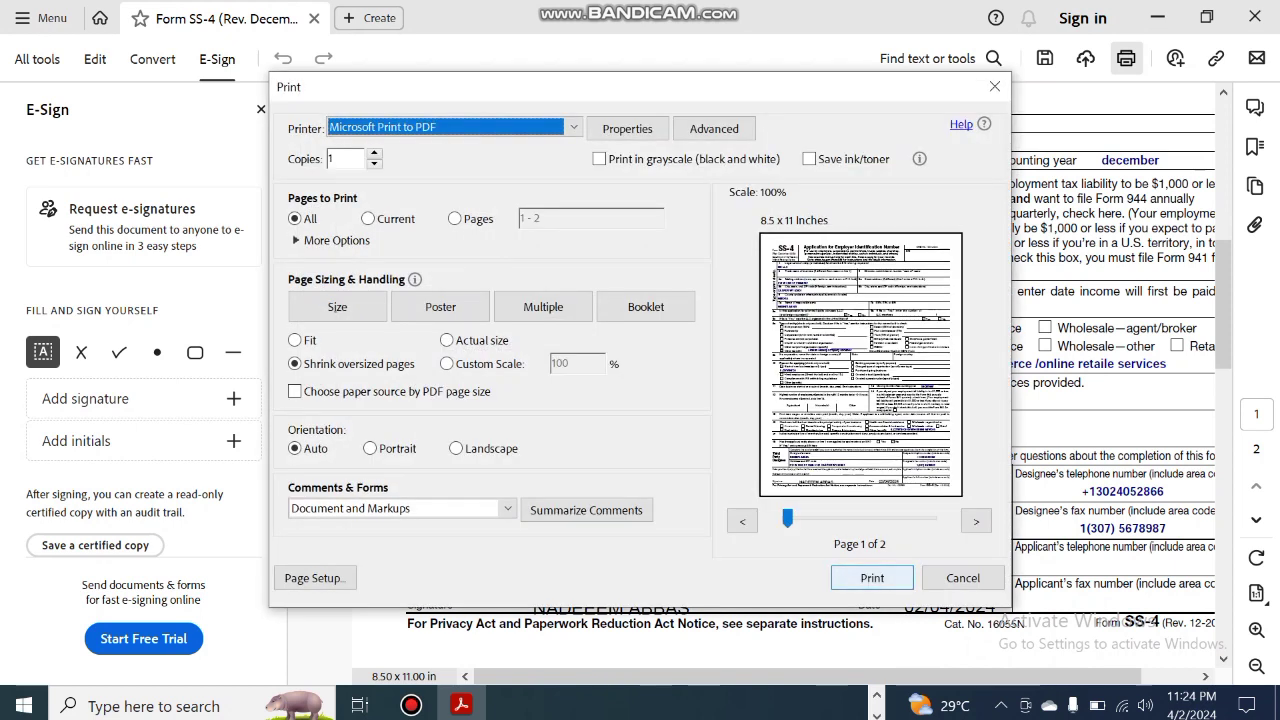
left_click(872, 578)
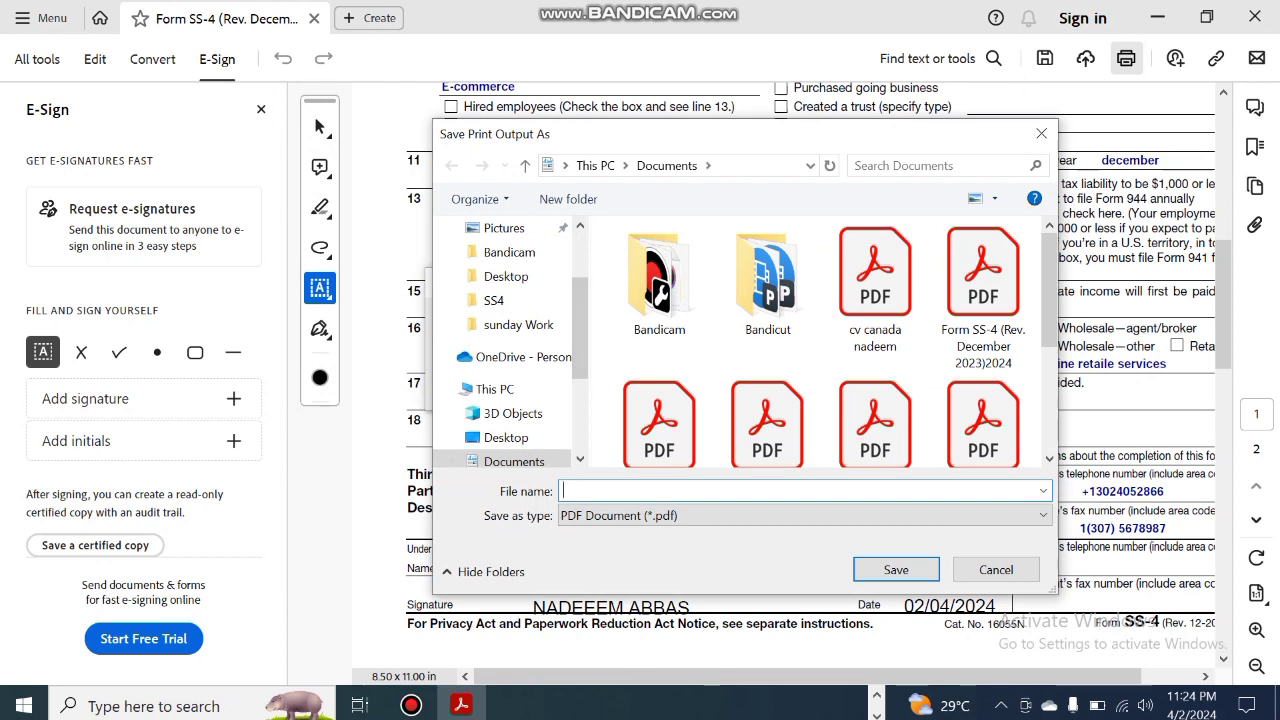
type("SS4 5555555555555")
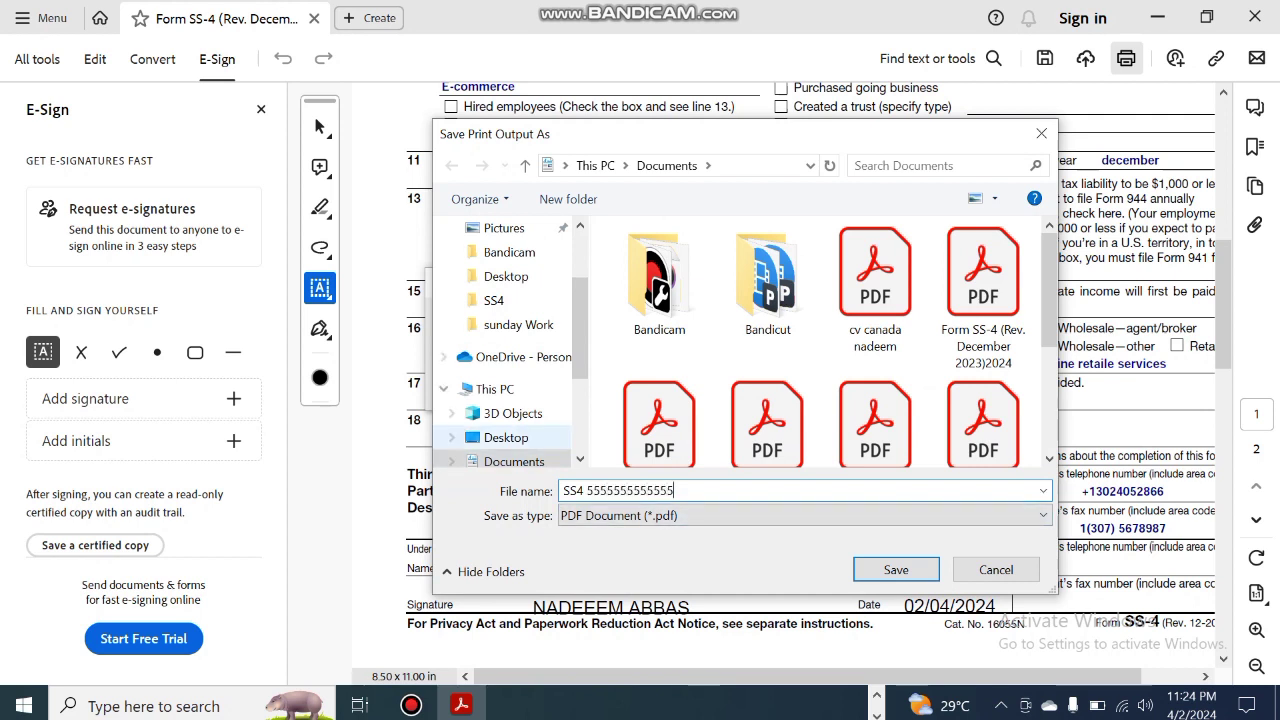
Save the printed PDF to the local This PC Desktop folder
left_click(506, 276)
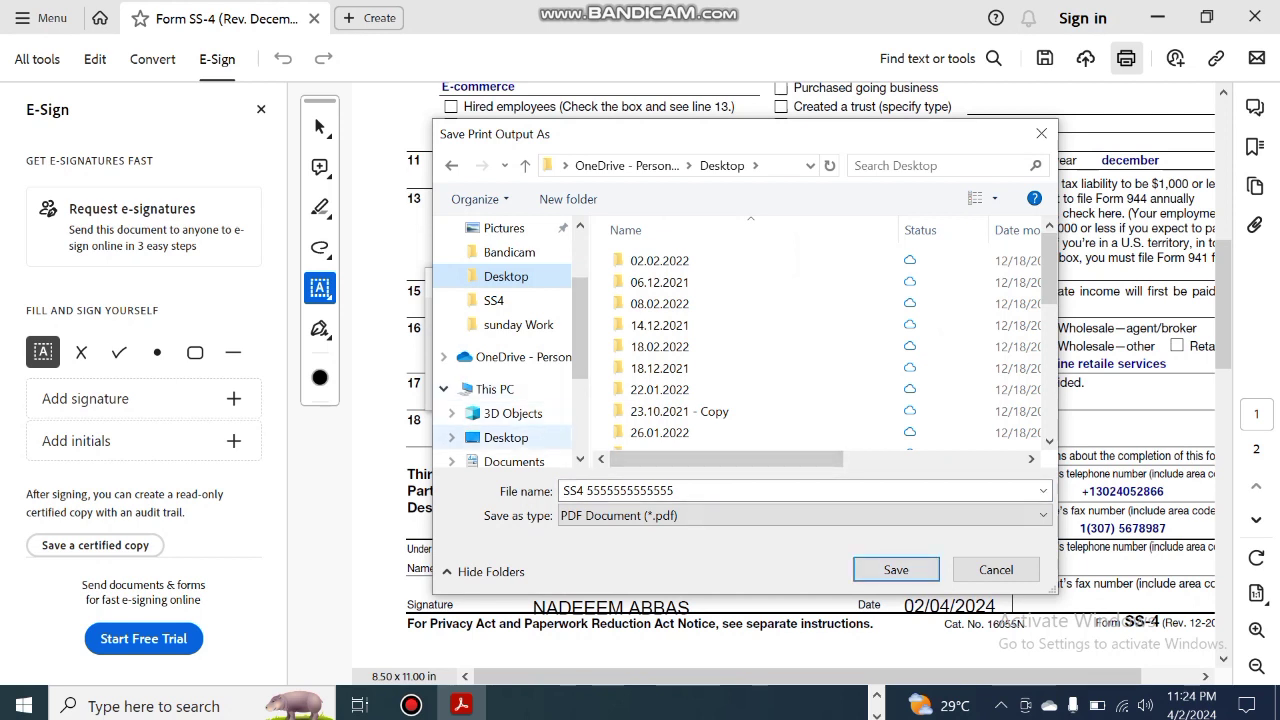
left_click(506, 437)
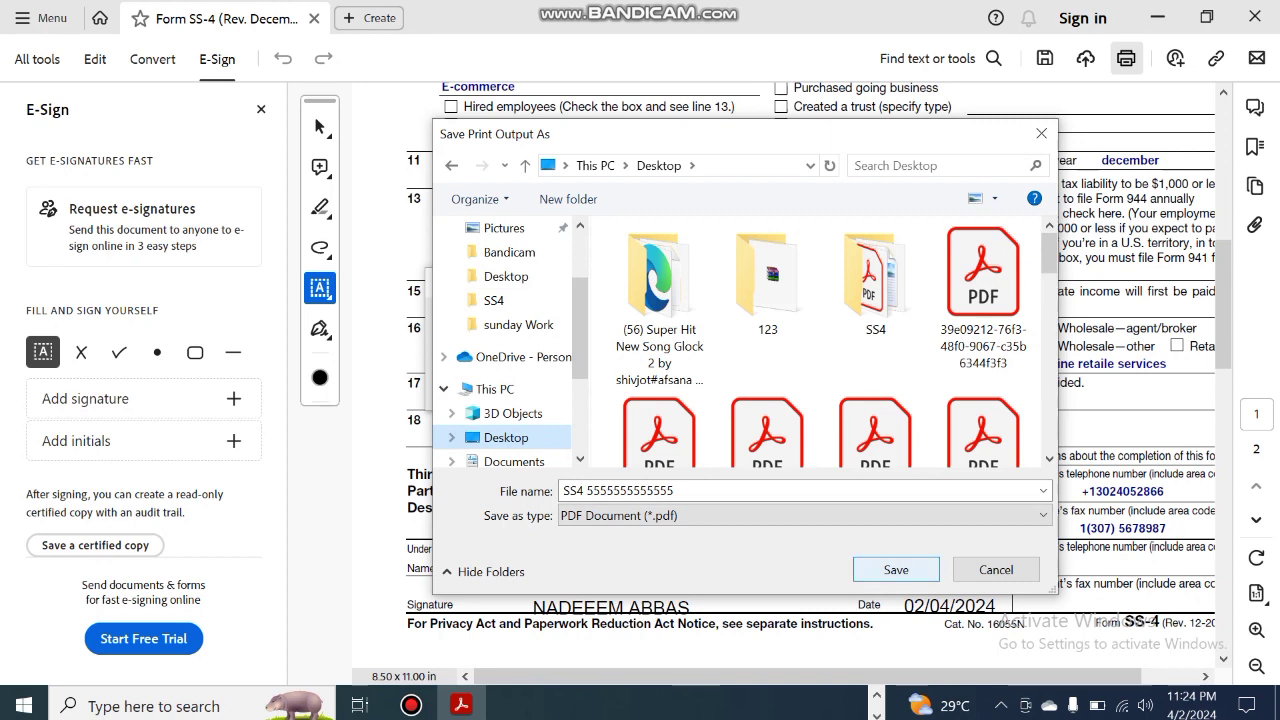
left_click(896, 569)
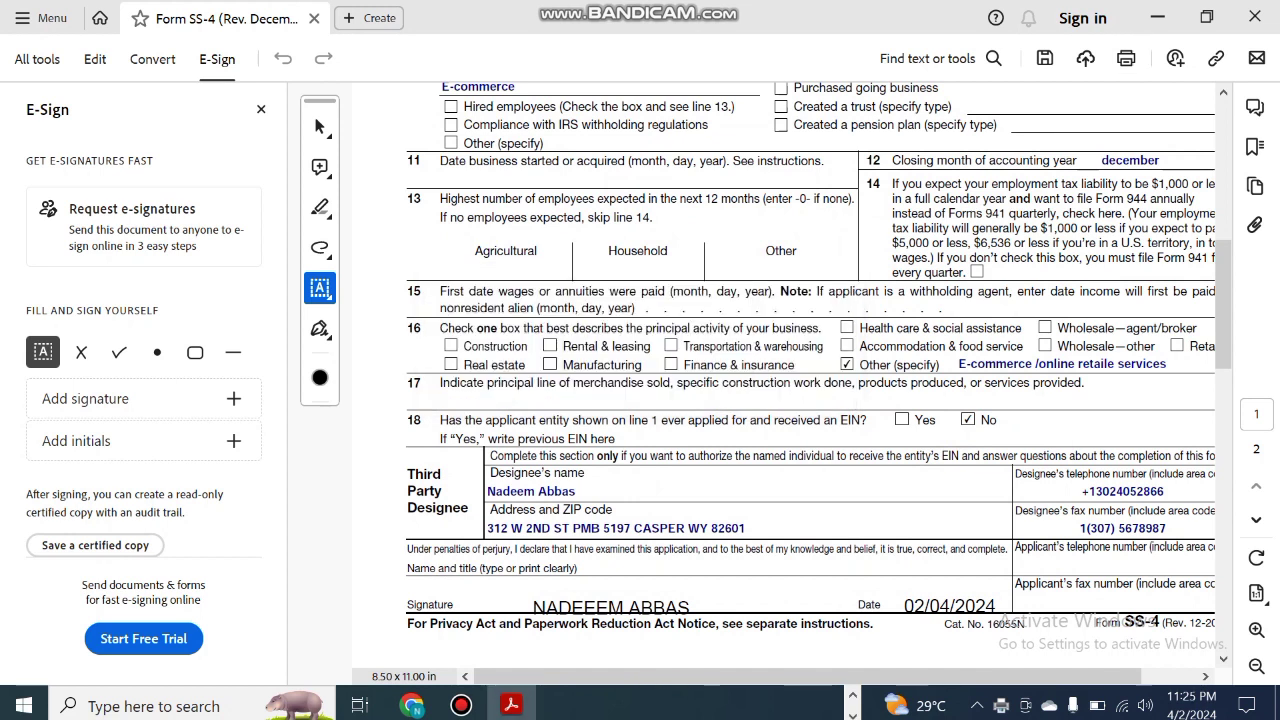
Switch back to the Chrome tab showing the filled Form SS-4 PDF
left_click(412, 705)
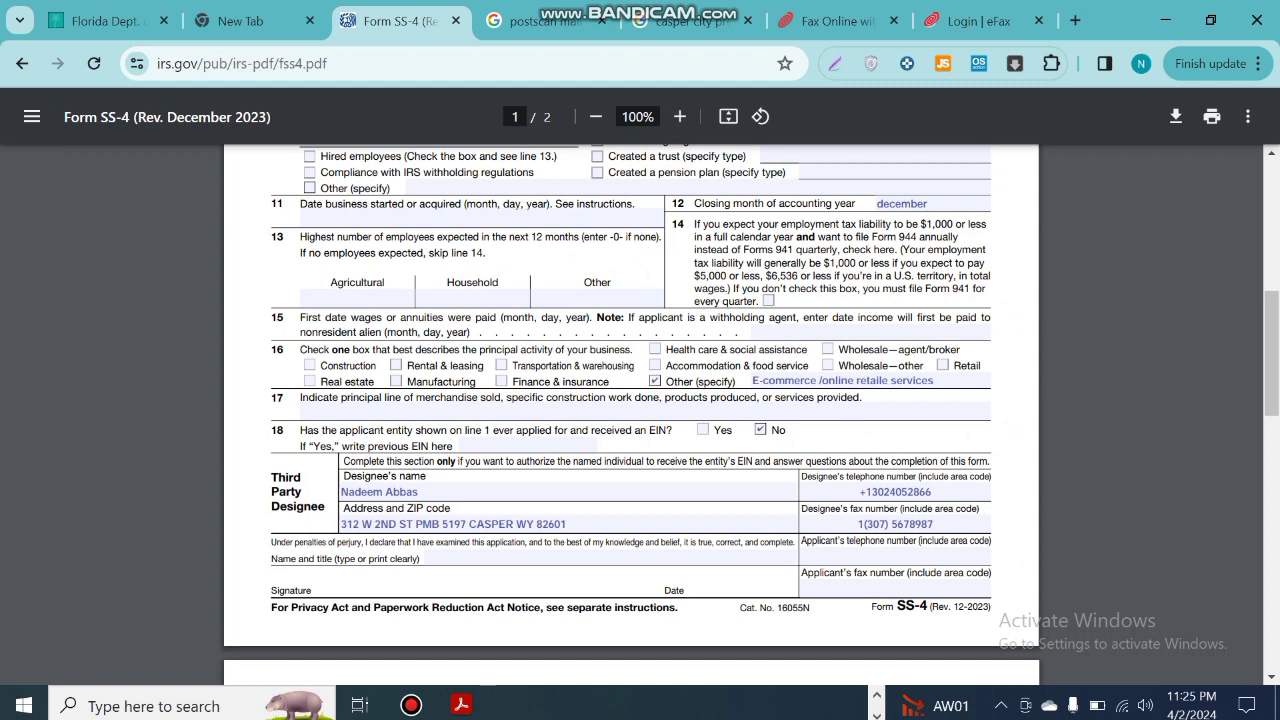
left_click(411, 705)
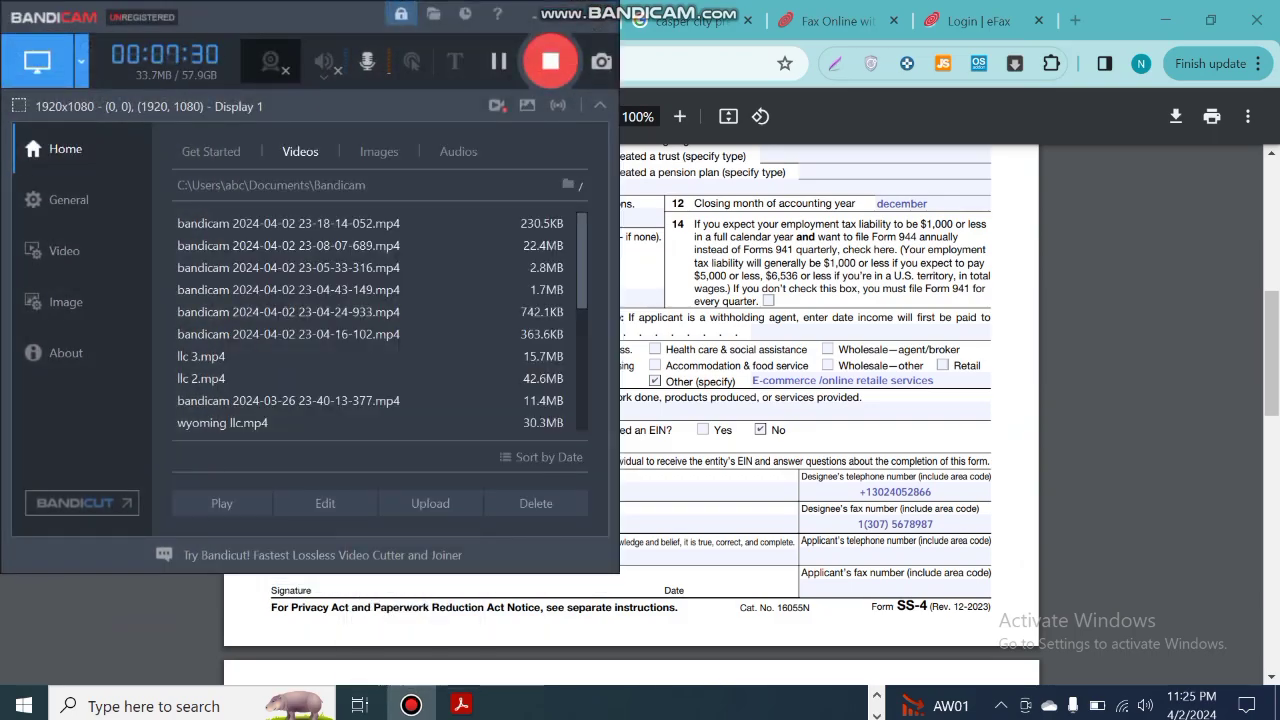